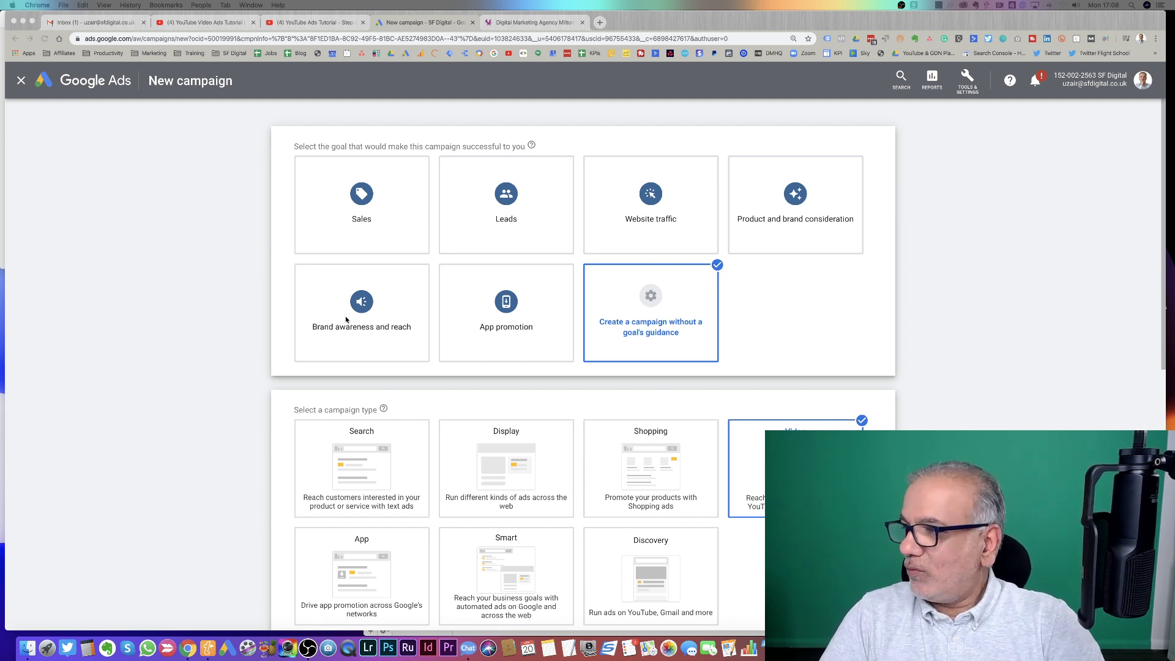
Close the open campaign setup and start a new campaign from the account overview
{"action": "left_click", "coordinate": [20, 82]}
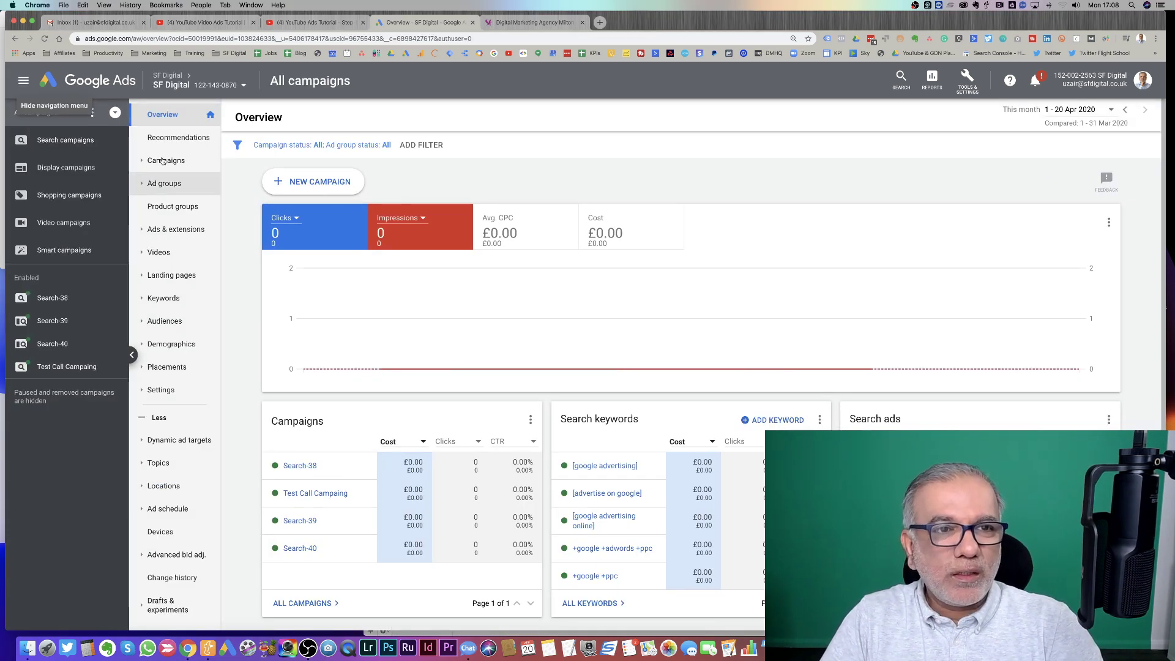
{"action": "left_click", "coordinate": [304, 182]}
{"action": "left_click", "coordinate": [304, 183]}
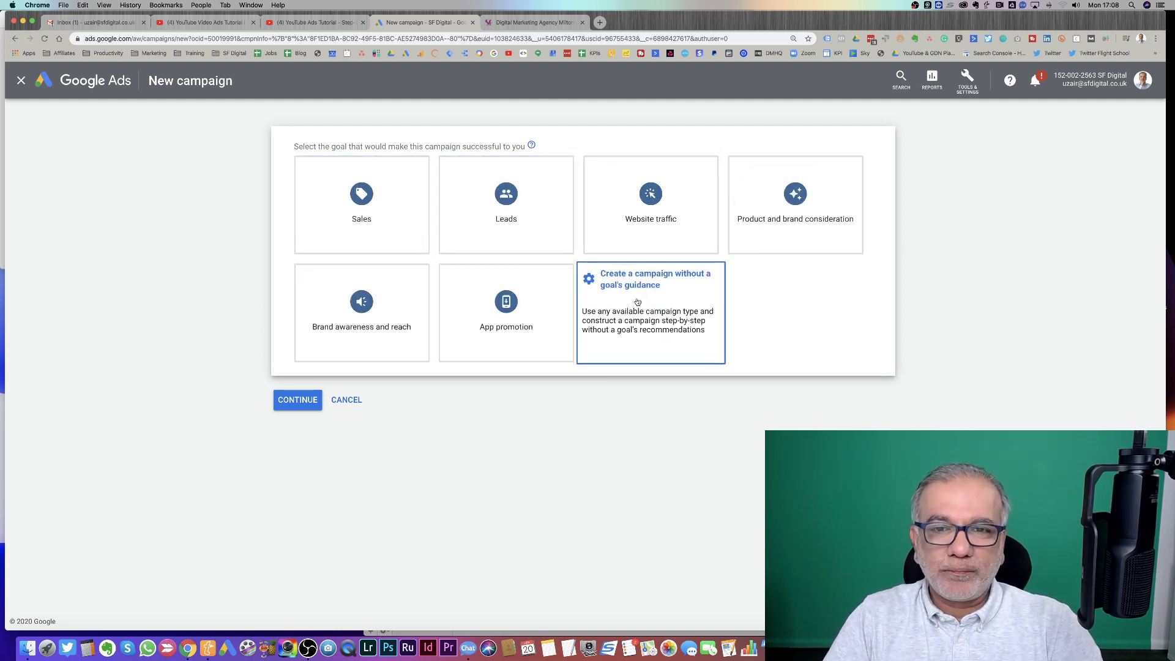
Choose the Brand awareness and reach goal with the Video campaign type and review its campaign subtypes
{"action": "left_click", "coordinate": [393, 340]}
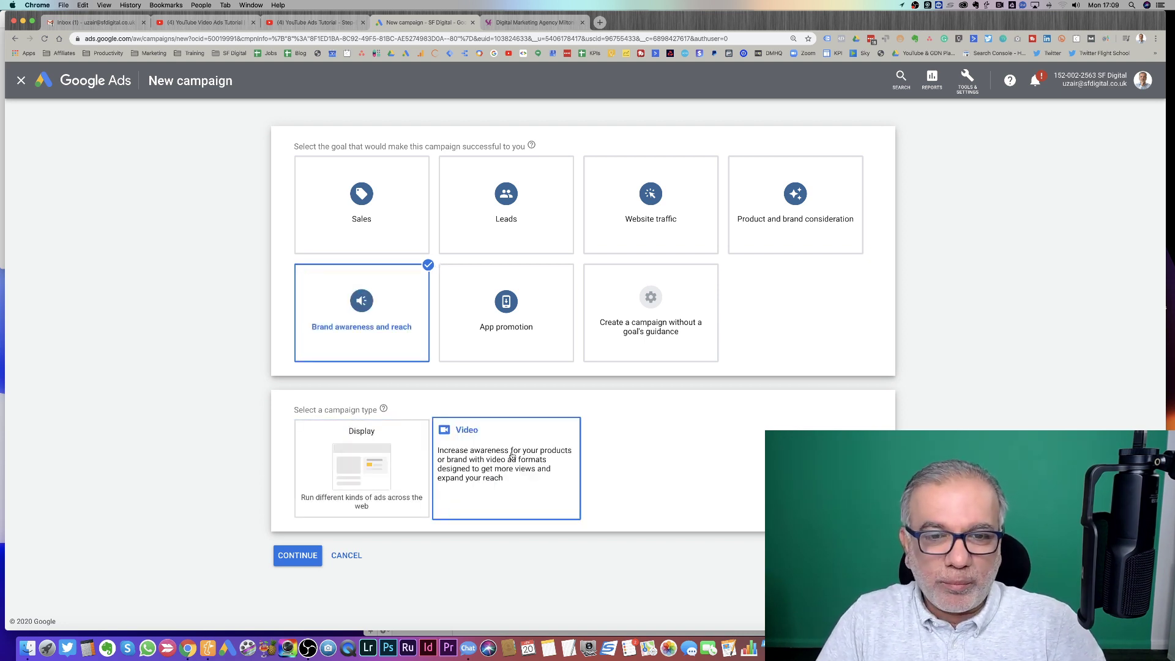
{"action": "left_click", "coordinate": [512, 457]}
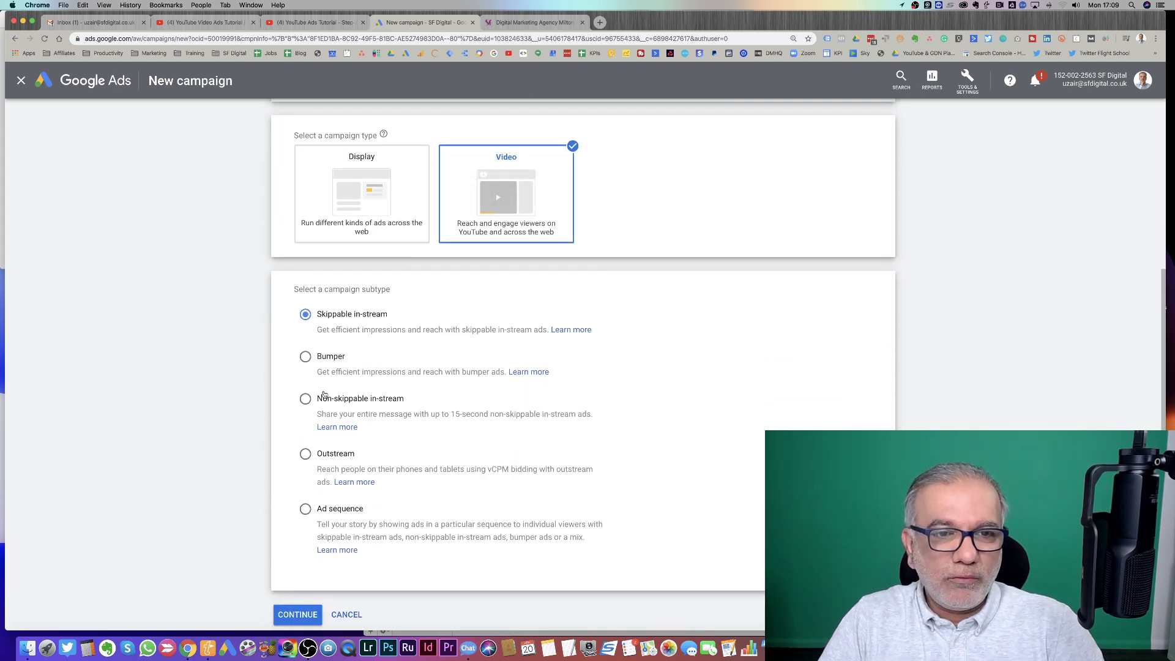
{"action": "scroll", "coordinate": [503, 328], "scroll_direction": "up", "scroll_amount": 5}
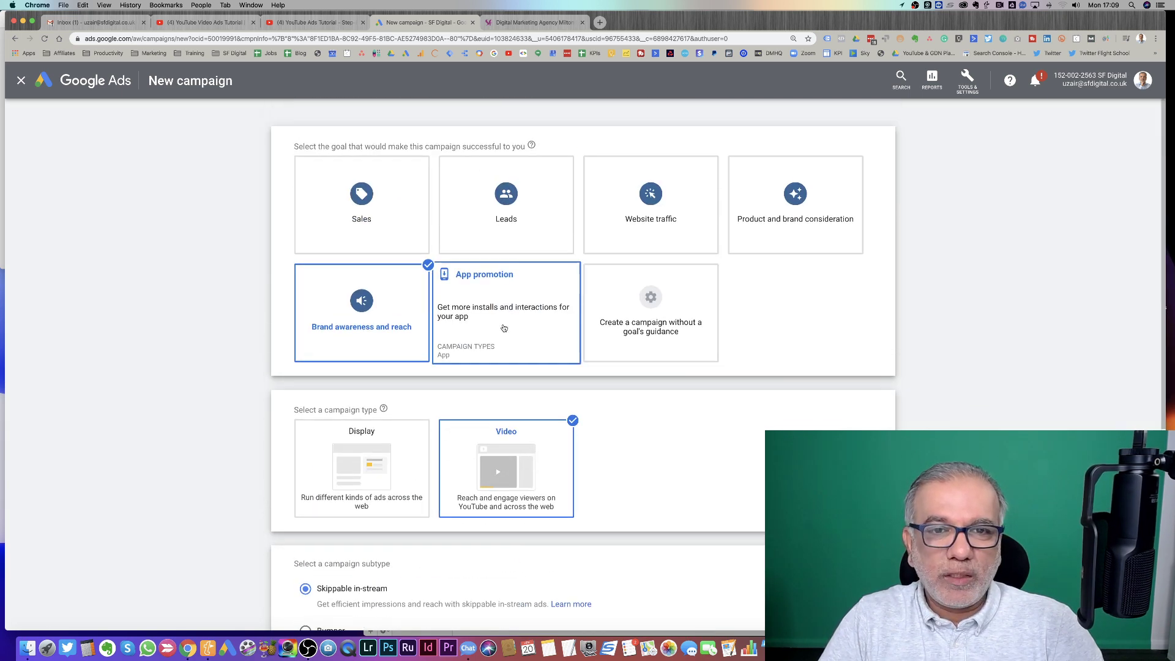
Switch the goal to Product and brand consideration with the Video campaign type and review the subtypes offered
{"action": "left_click", "coordinate": [789, 226]}
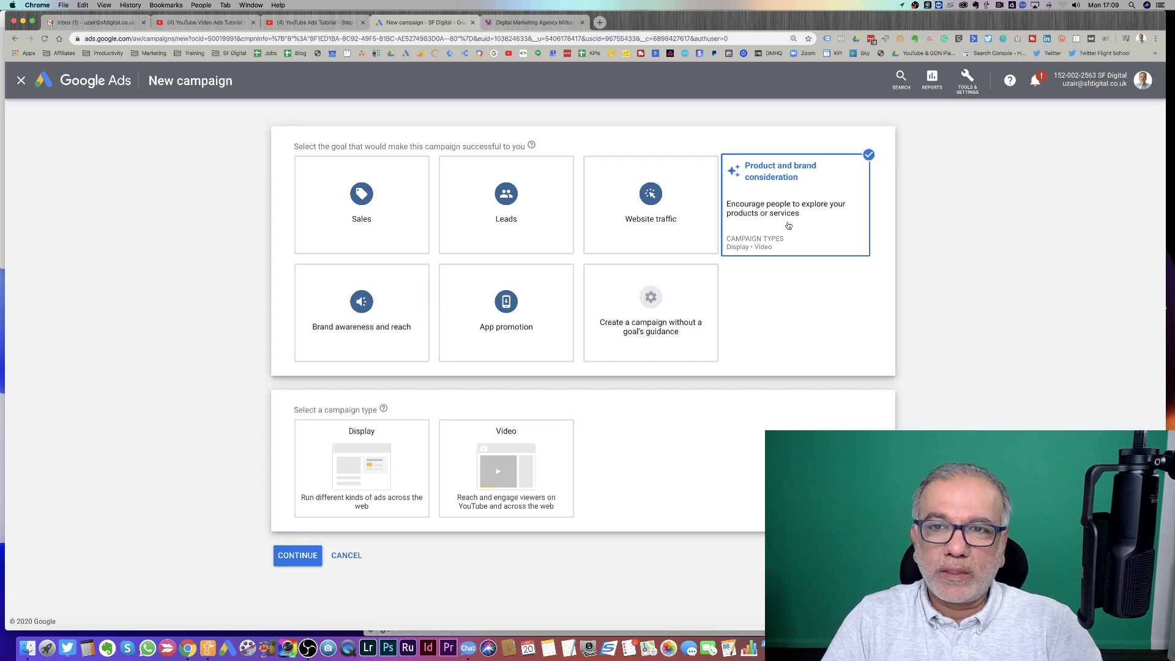
{"action": "left_click", "coordinate": [493, 483]}
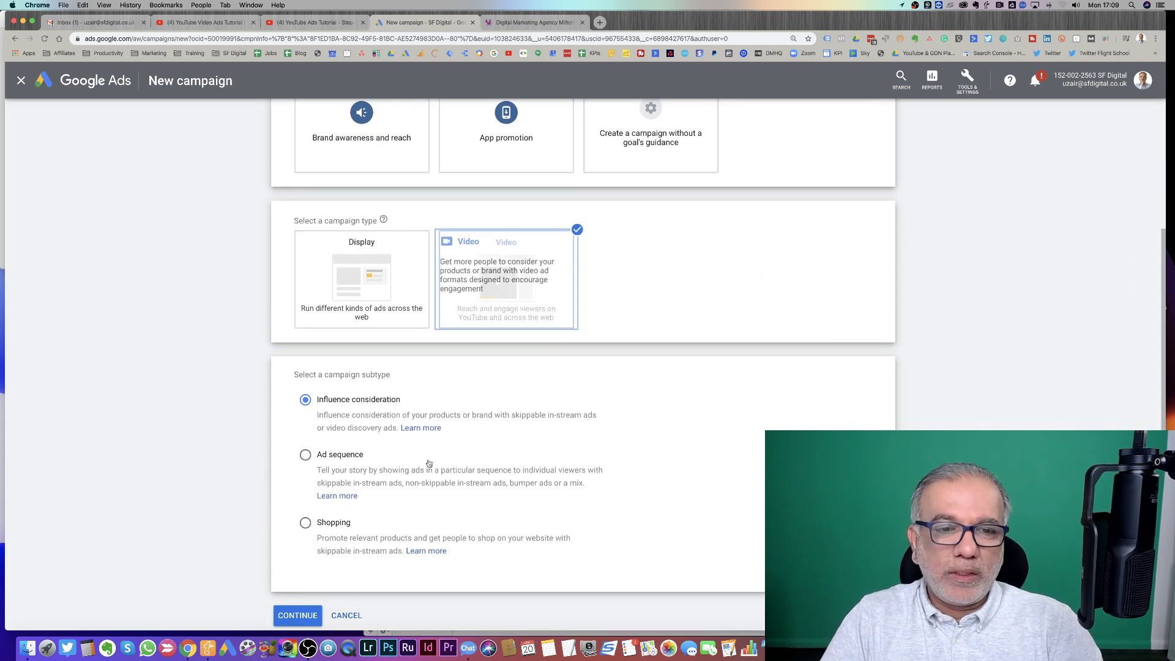
{"action": "scroll", "coordinate": [467, 378], "scroll_direction": "up", "scroll_amount": 3}
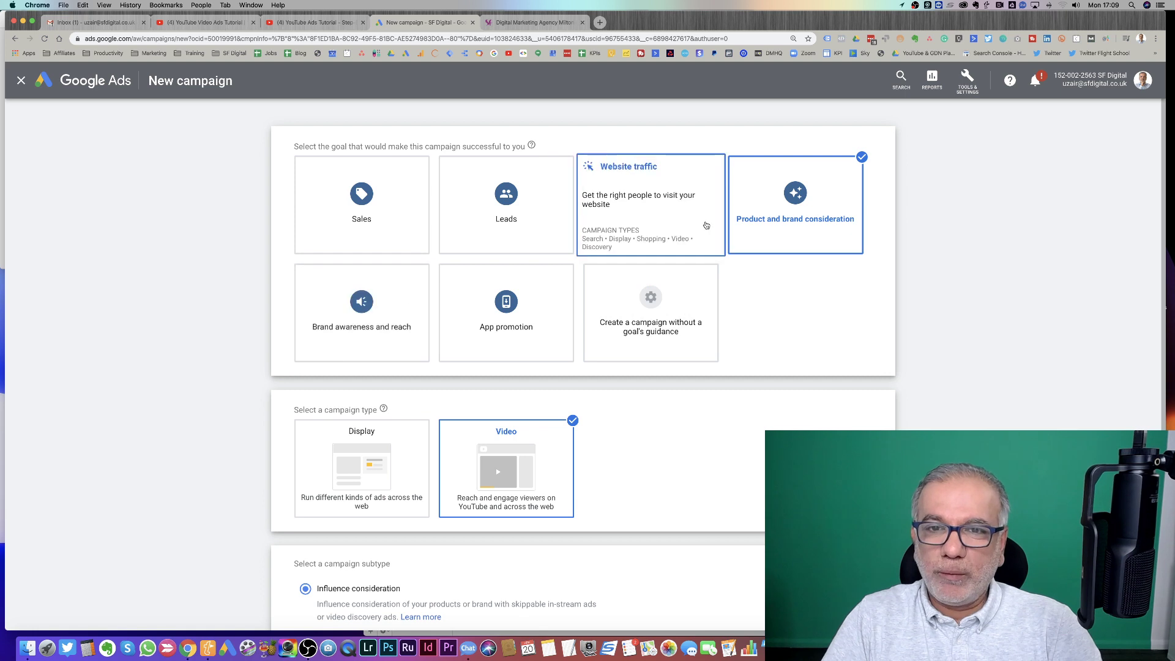
Set up a Video campaign without a goal's guidance, using the Custom video campaign subtype
{"action": "left_click", "coordinate": [643, 316]}
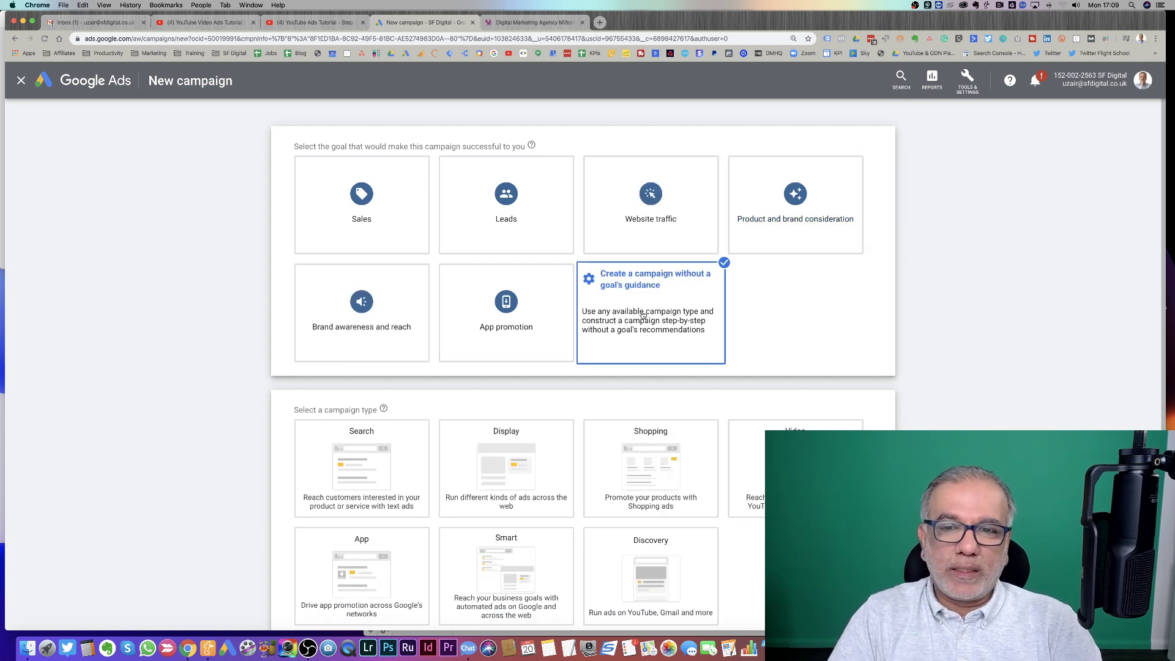
{"action": "left_click", "coordinate": [799, 470]}
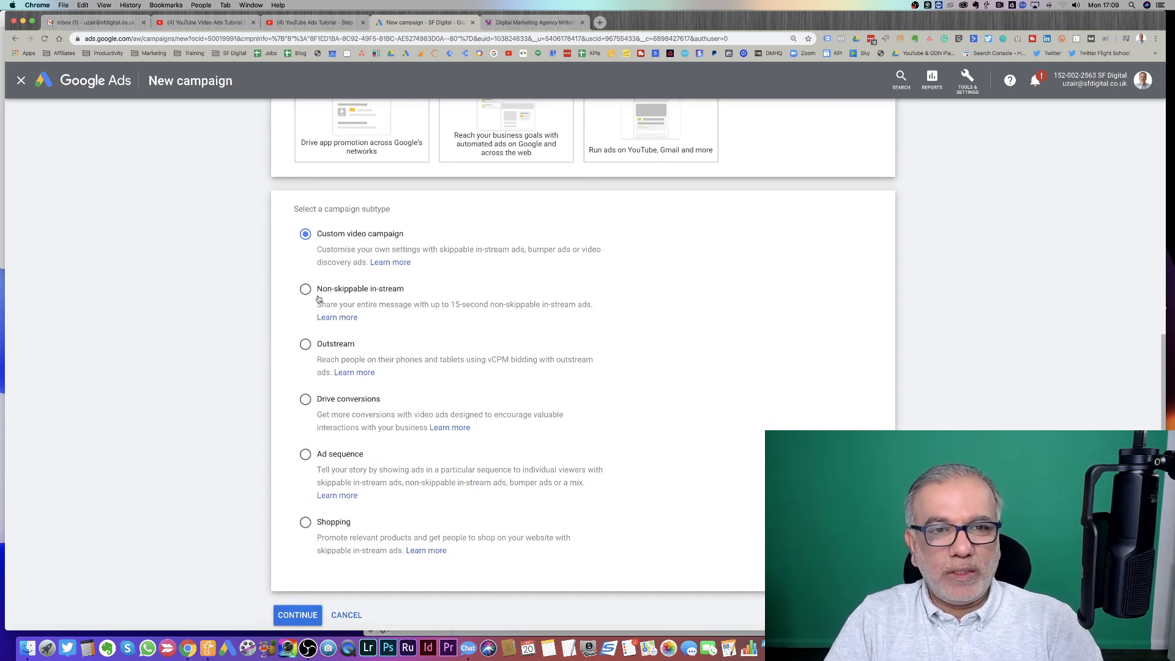
{"action": "scroll", "coordinate": [322, 286], "scroll_direction": "up", "scroll_amount": 5}
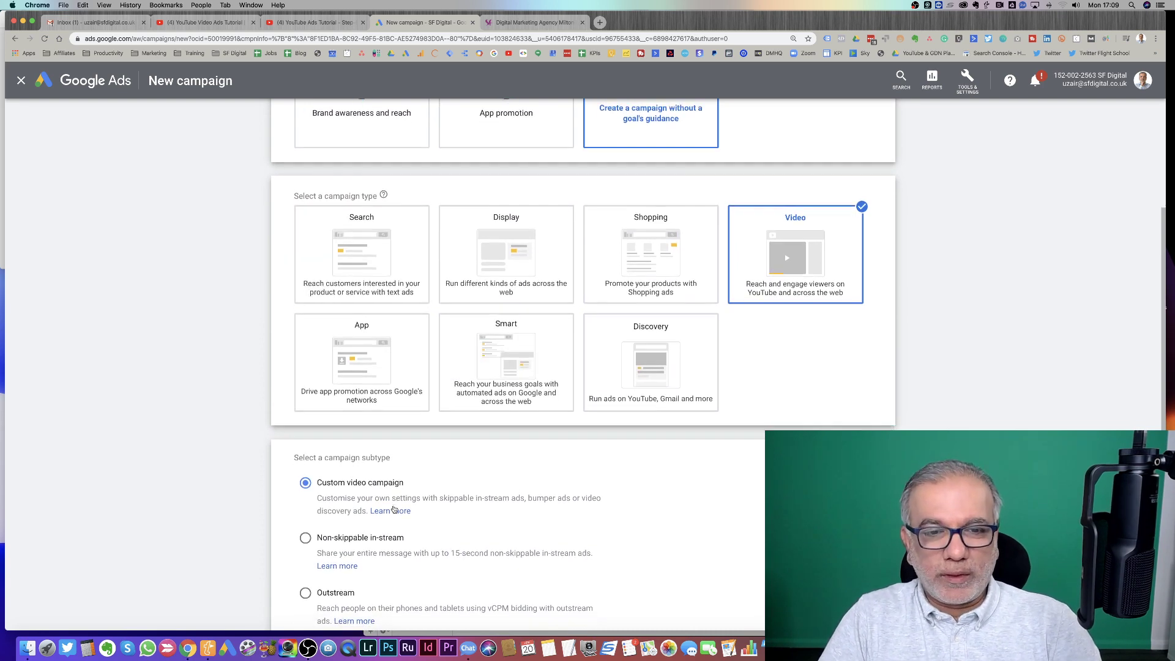
{"action": "scroll", "coordinate": [391, 501], "scroll_direction": "down", "scroll_amount": 3}
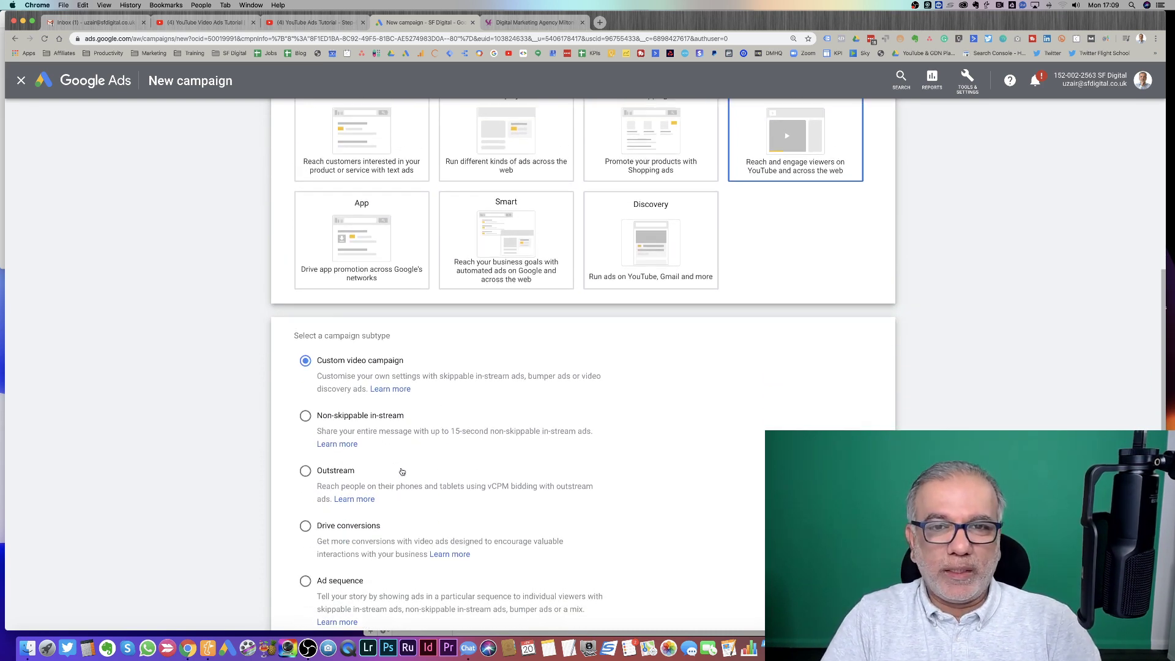
{"action": "scroll", "coordinate": [402, 473], "scroll_direction": "up", "scroll_amount": 4}
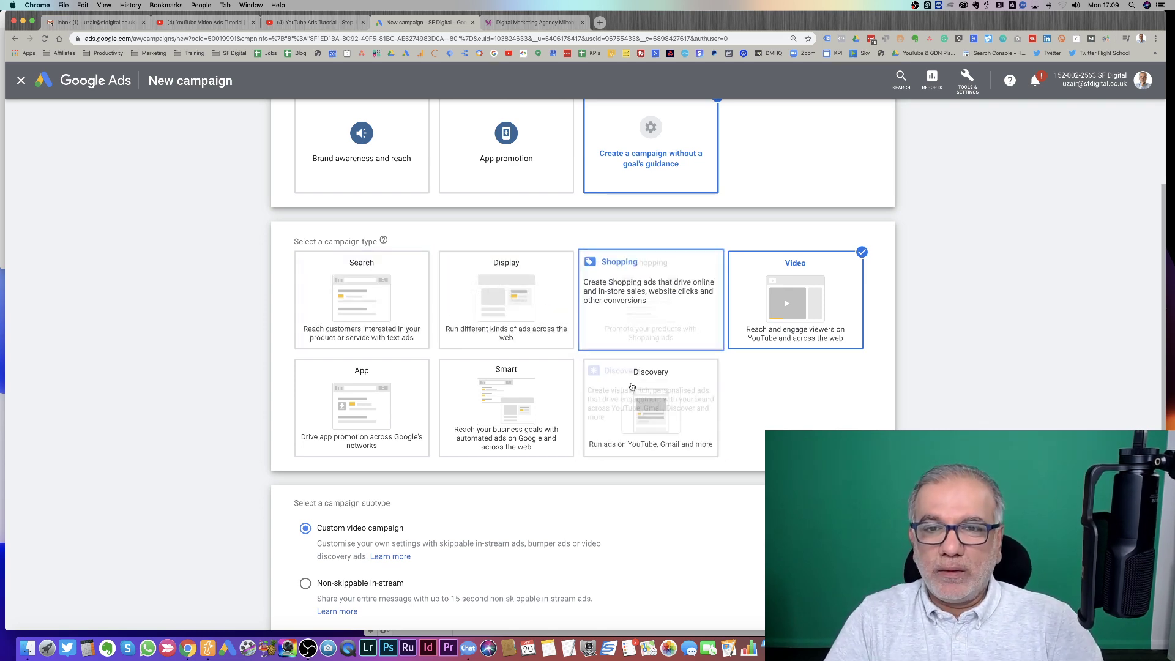
{"action": "scroll", "coordinate": [687, 256], "scroll_direction": "up", "scroll_amount": 3}
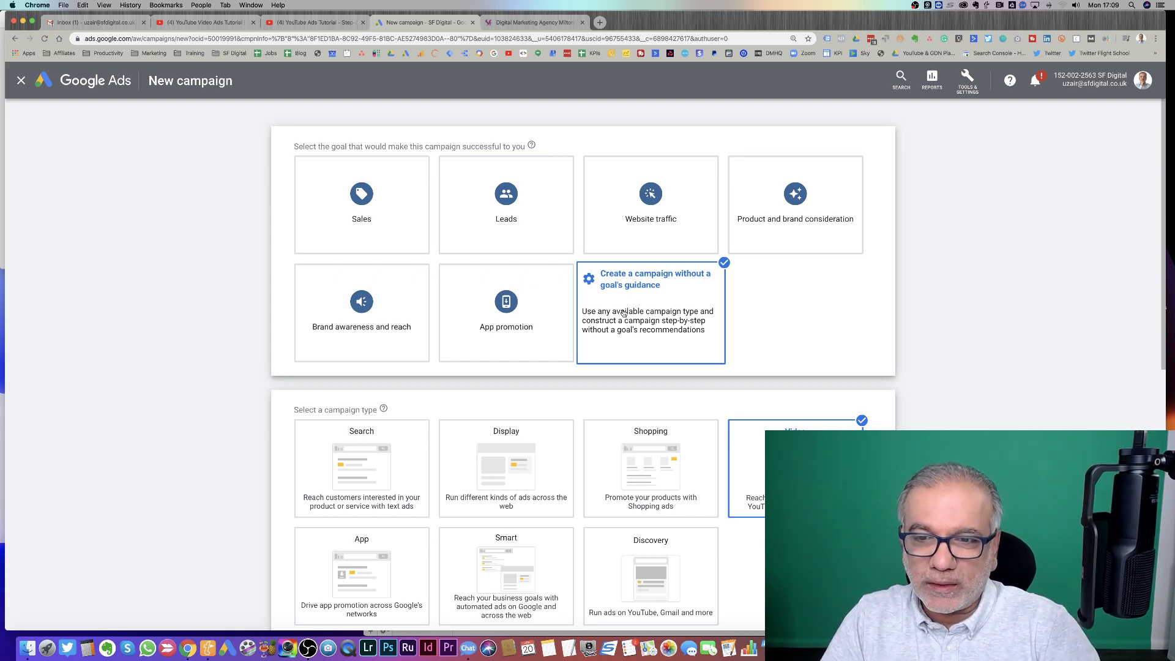
{"action": "scroll", "coordinate": [624, 313], "scroll_direction": "down", "scroll_amount": 10}
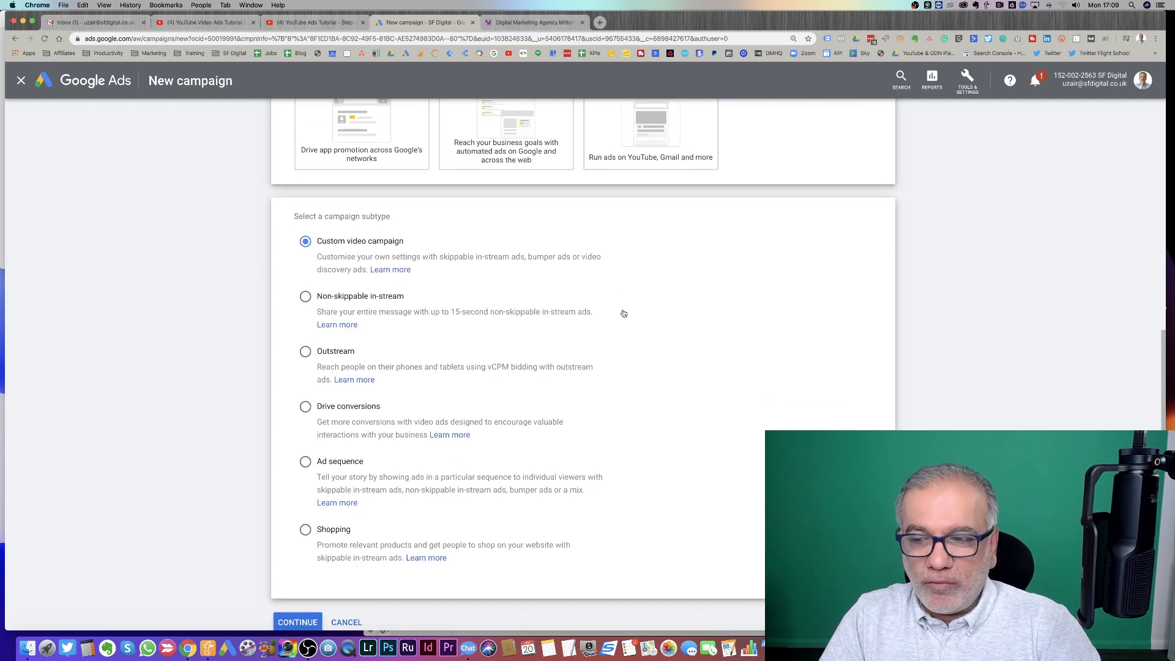
{"action": "scroll", "coordinate": [624, 314], "scroll_direction": "down", "scroll_amount": 2}
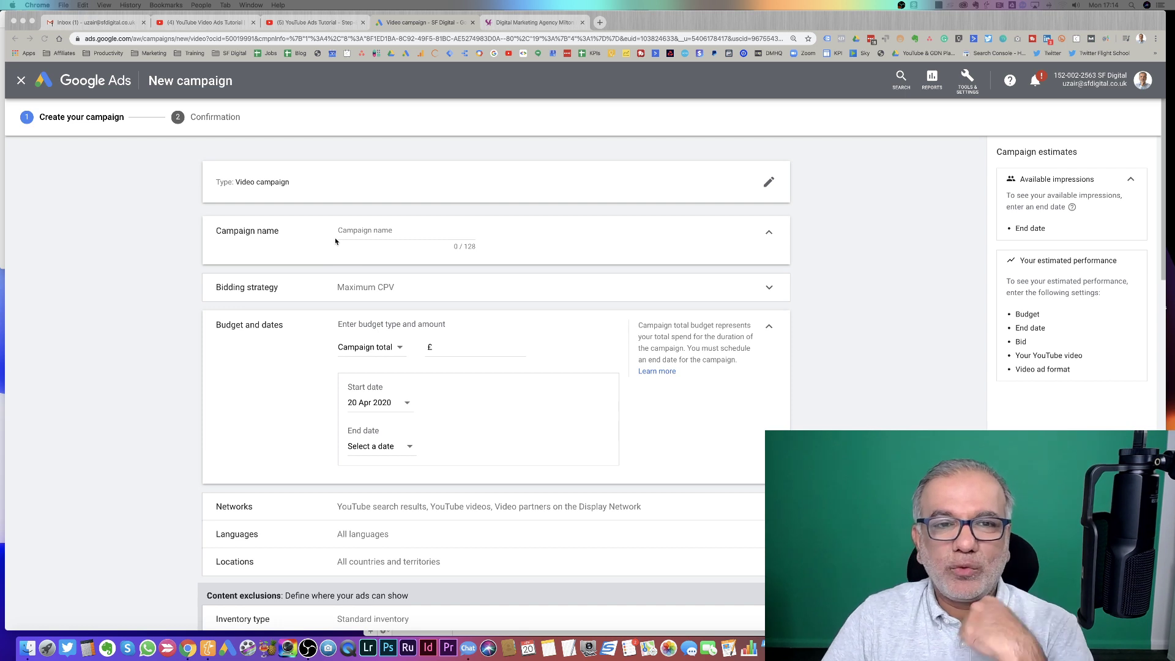
Review the available bidding strategies and choose Maximum CPV for the campaign
{"action": "left_click", "coordinate": [398, 288]}
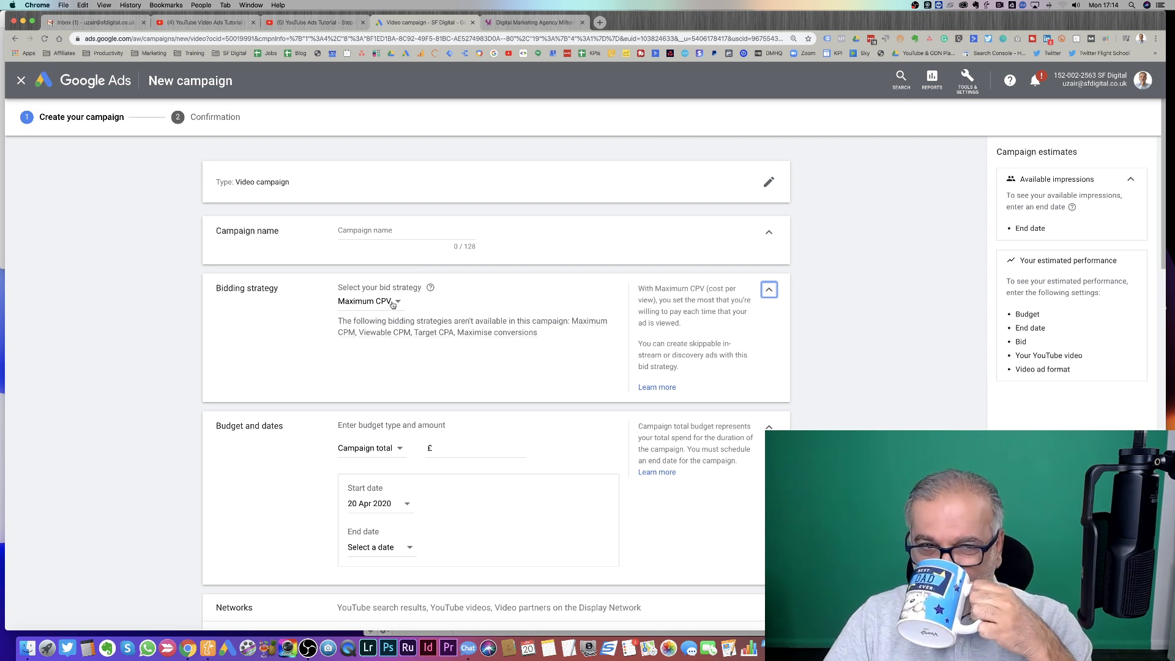
{"action": "left_click", "coordinate": [393, 302]}
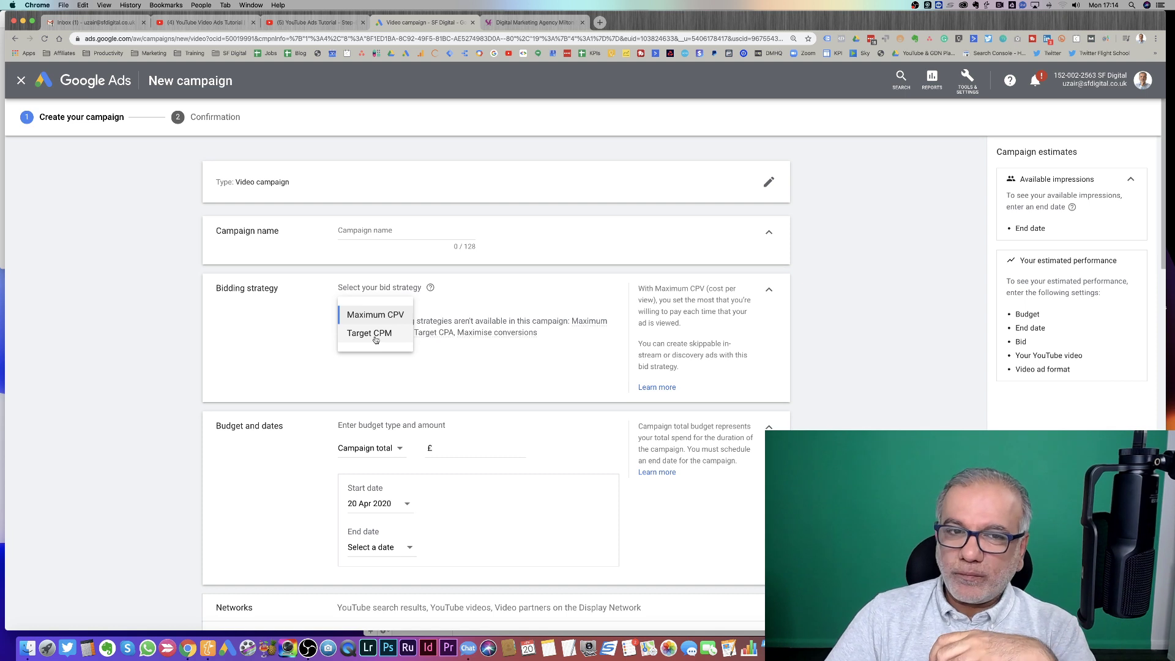
{"action": "left_click", "coordinate": [385, 314]}
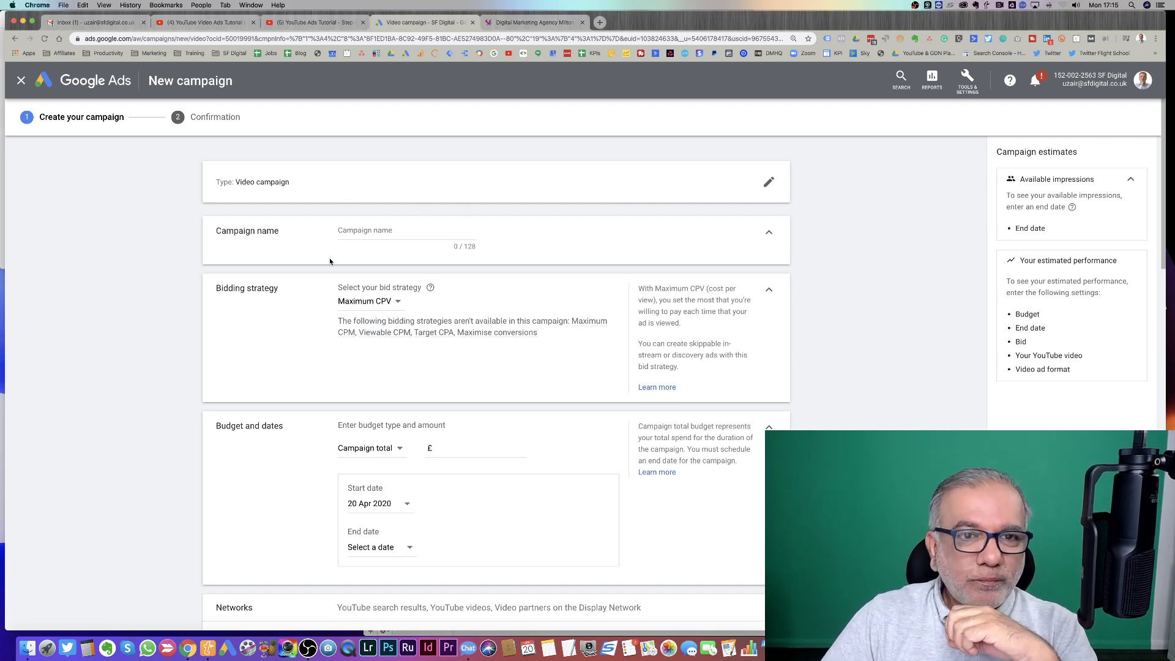
{"action": "left_click", "coordinate": [366, 233]}
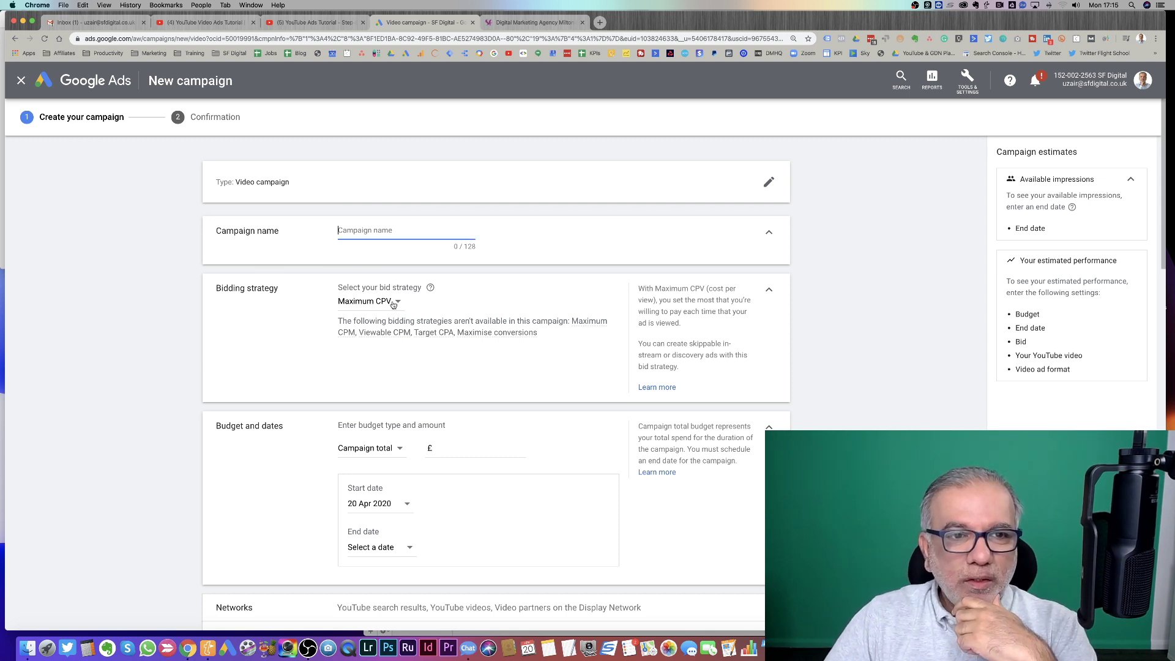
{"action": "left_click", "coordinate": [394, 304]}
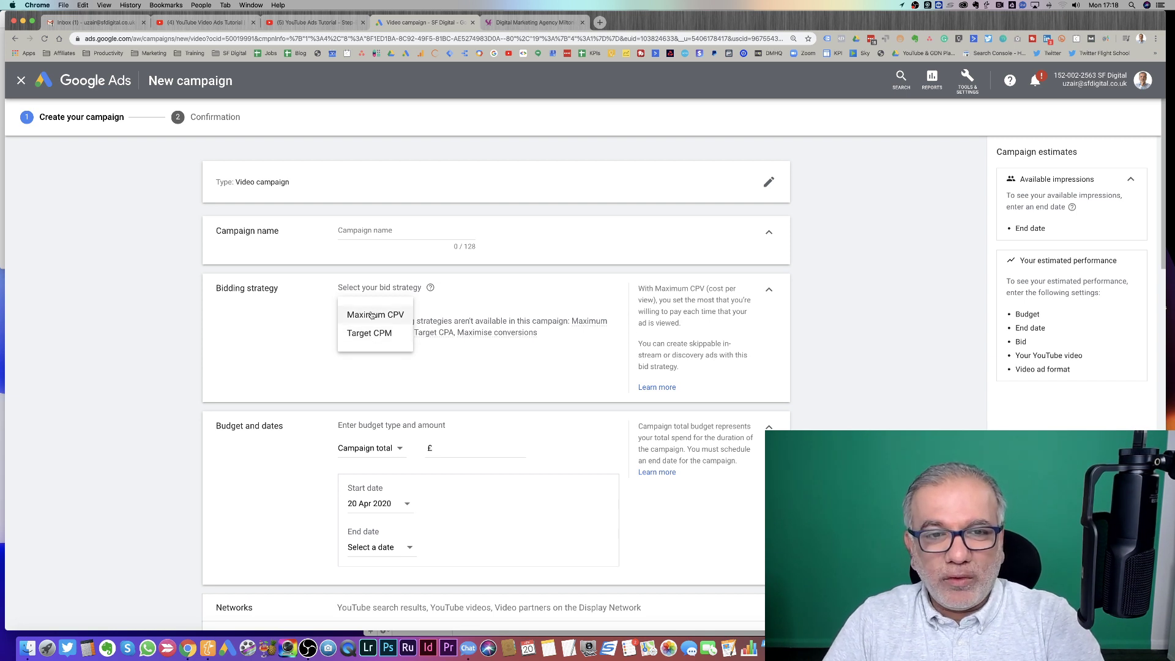
{"action": "left_click", "coordinate": [372, 315]}
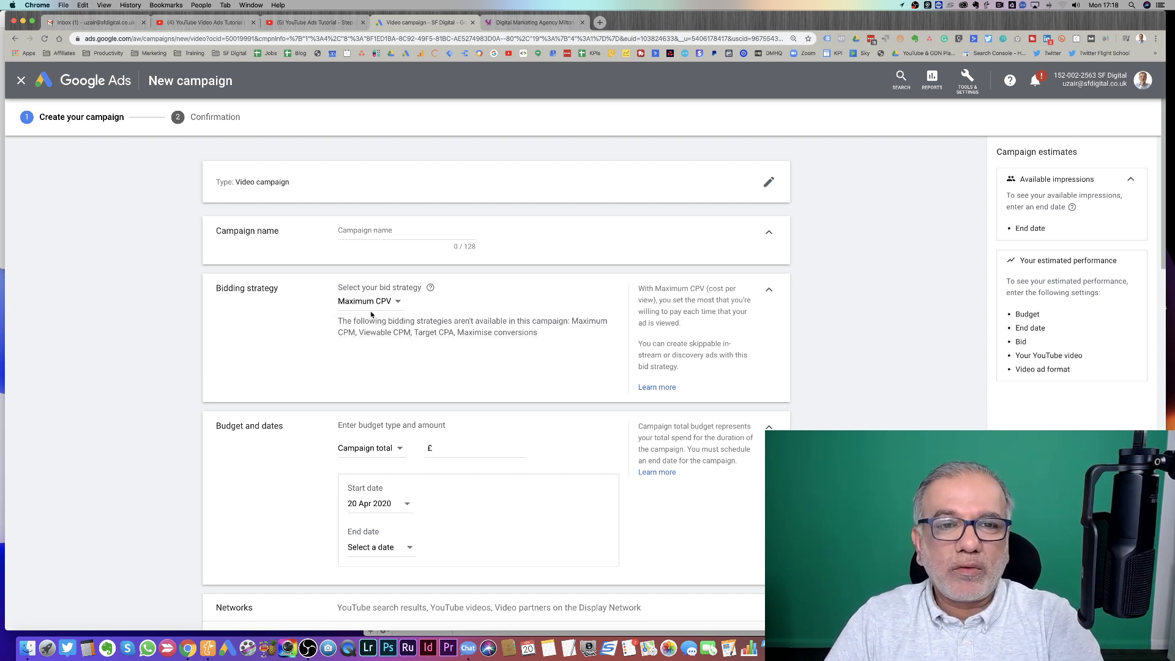
Change the budget type to Daily and set the amount to £5.00
{"action": "scroll", "coordinate": [411, 376], "scroll_direction": "down", "scroll_amount": 3}
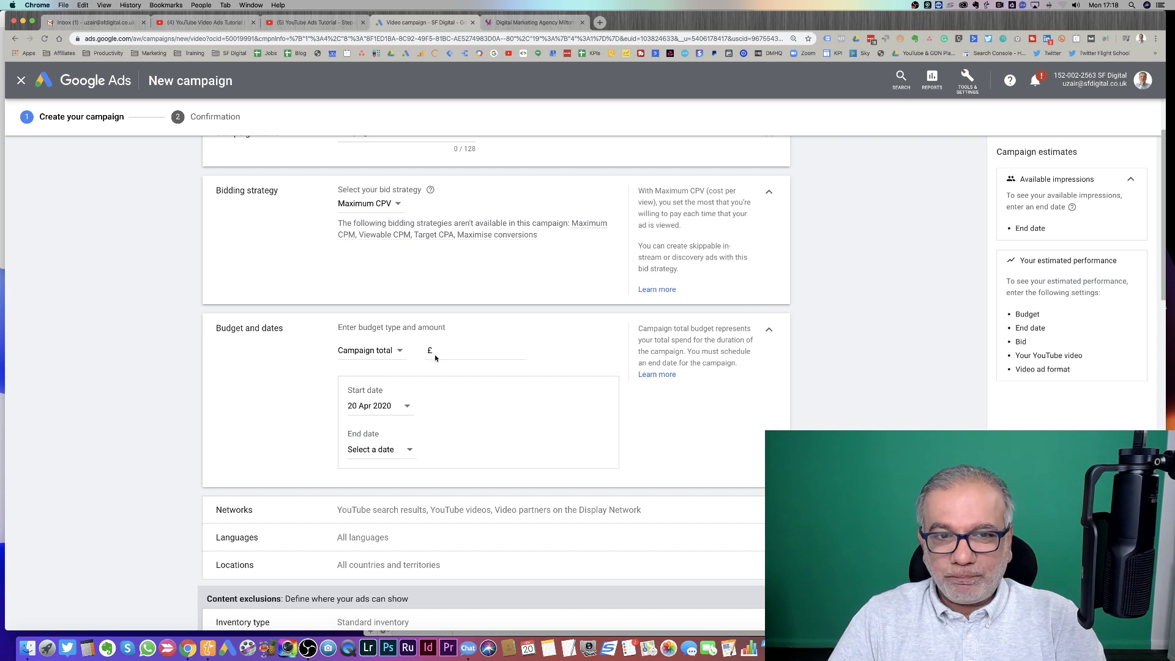
{"action": "left_click", "coordinate": [387, 353]}
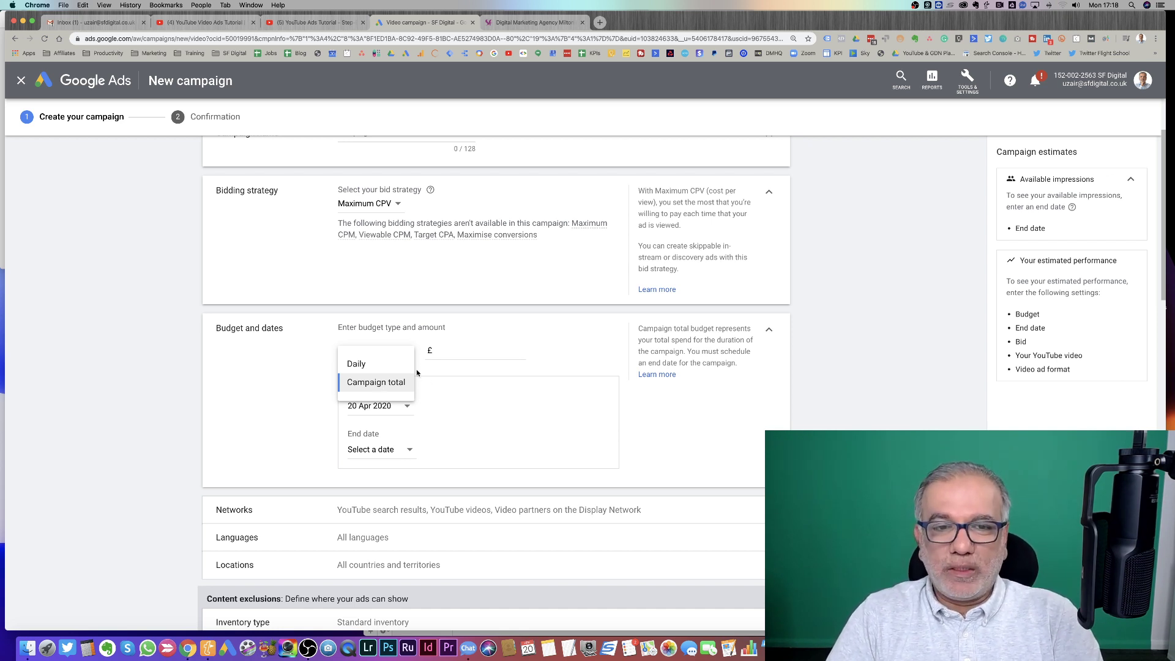
{"action": "left_click", "coordinate": [454, 348]}
{"action": "left_click", "coordinate": [375, 360]}
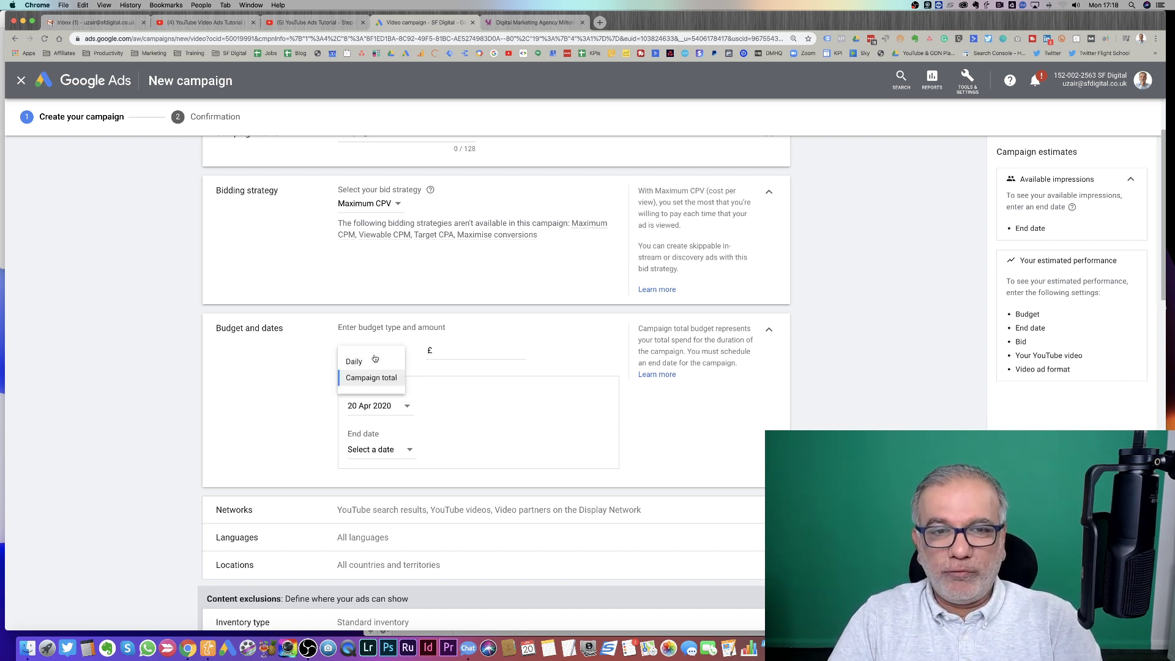
{"action": "left_click", "coordinate": [373, 362]}
{"action": "left_click", "coordinate": [473, 353]}
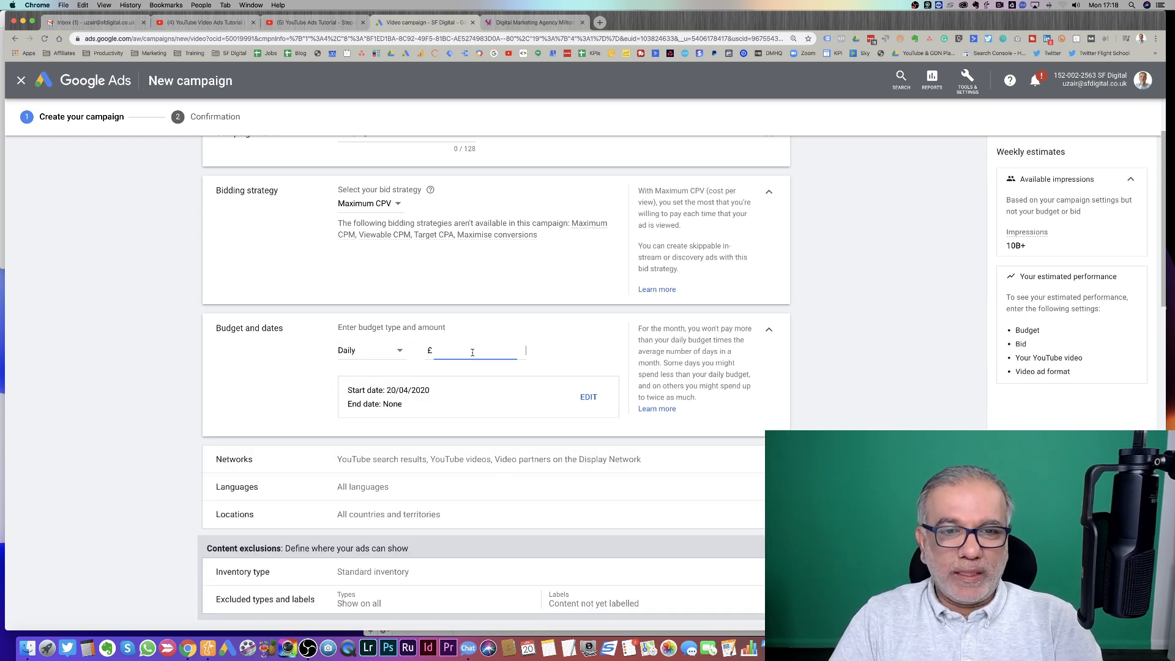
{"action": "type", "text": "2"}
{"action": "key", "text": "BackSpace"}
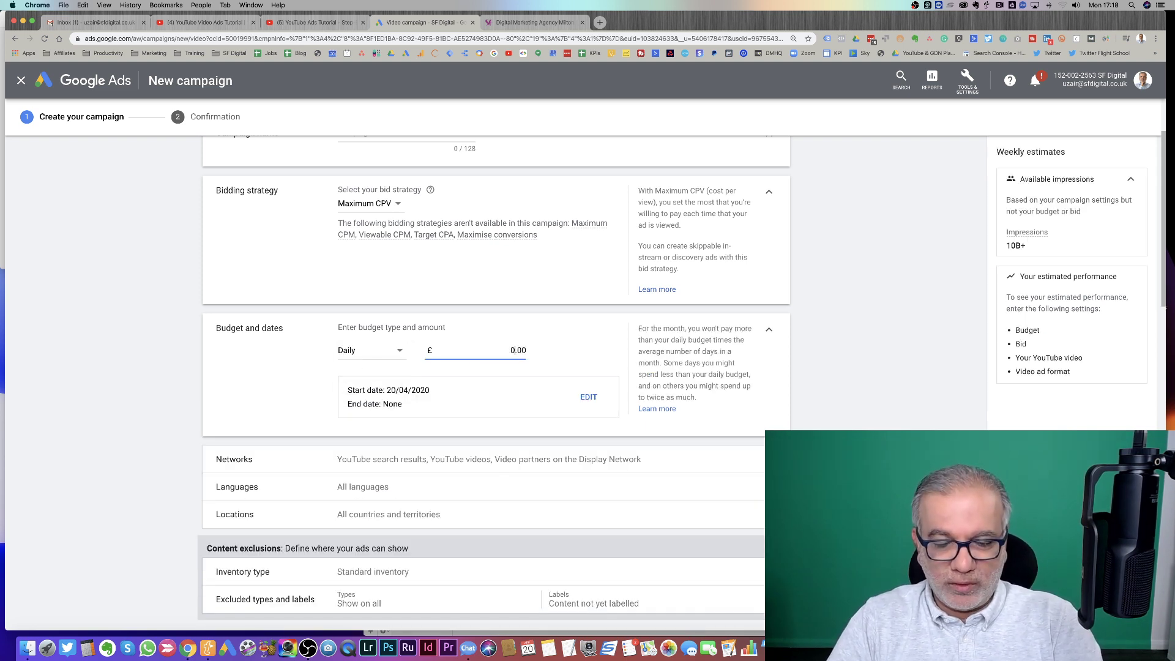
{"action": "type", "text": "5"}
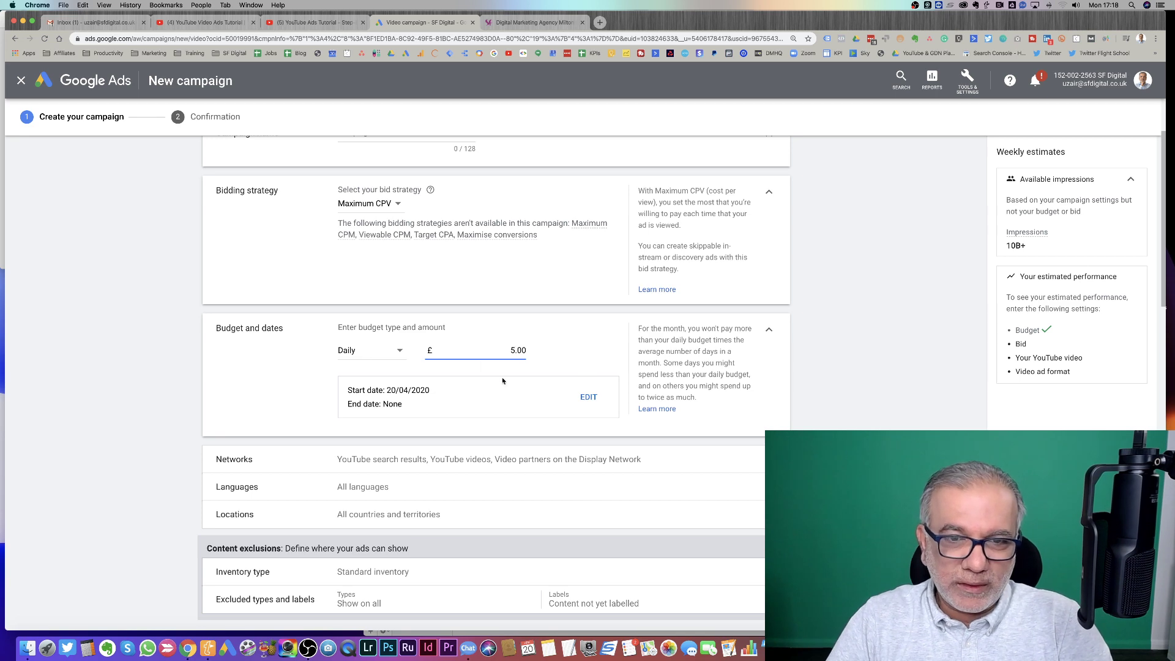
{"action": "scroll", "coordinate": [436, 362], "scroll_direction": "down", "scroll_amount": 3}
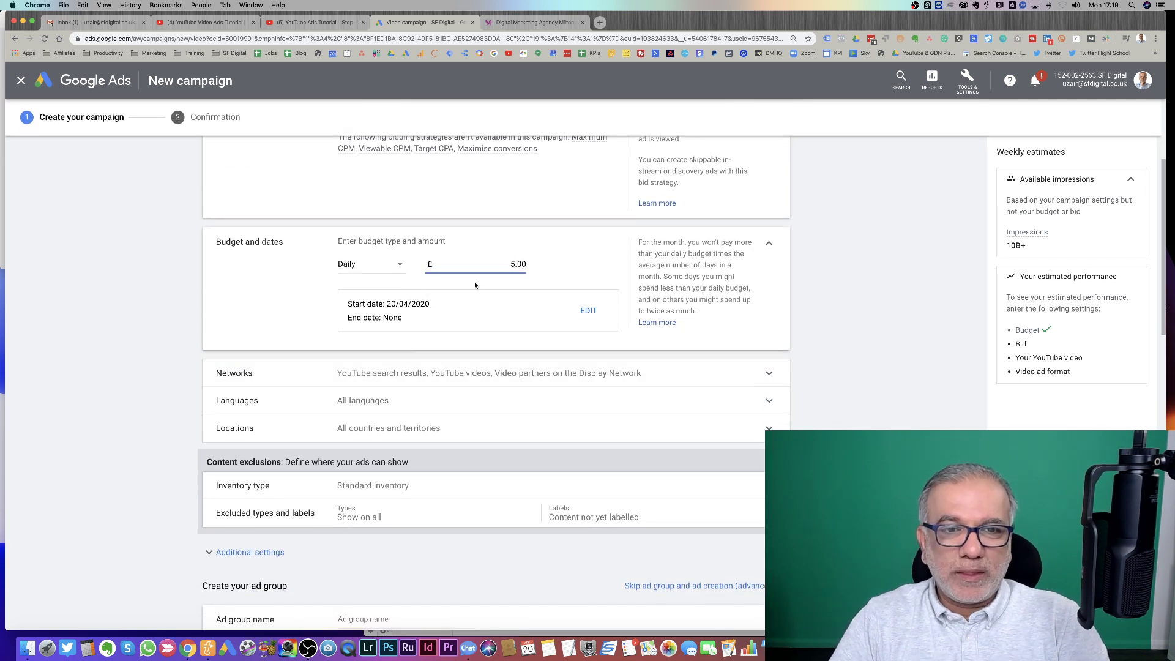
{"action": "left_click", "coordinate": [387, 317]}
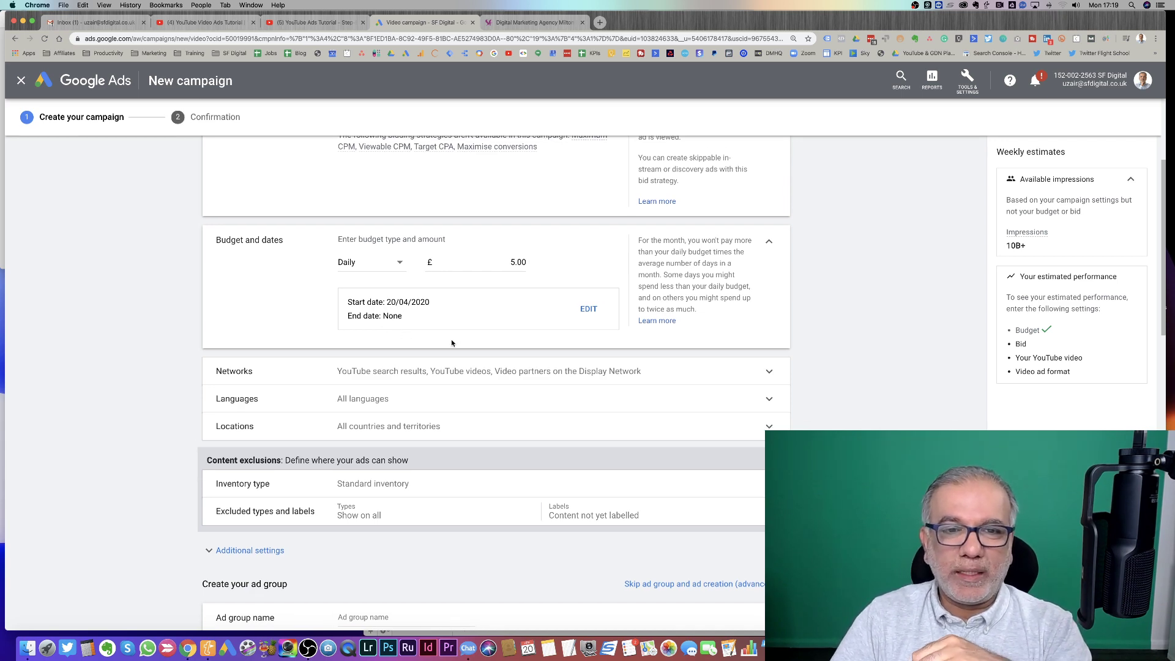
Exclude YouTube search results from the campaign's networks, keeping YouTube videos and video partners on the Display Network
{"action": "scroll", "coordinate": [451, 341], "scroll_direction": "down", "scroll_amount": 2}
{"action": "left_click", "coordinate": [479, 308]}
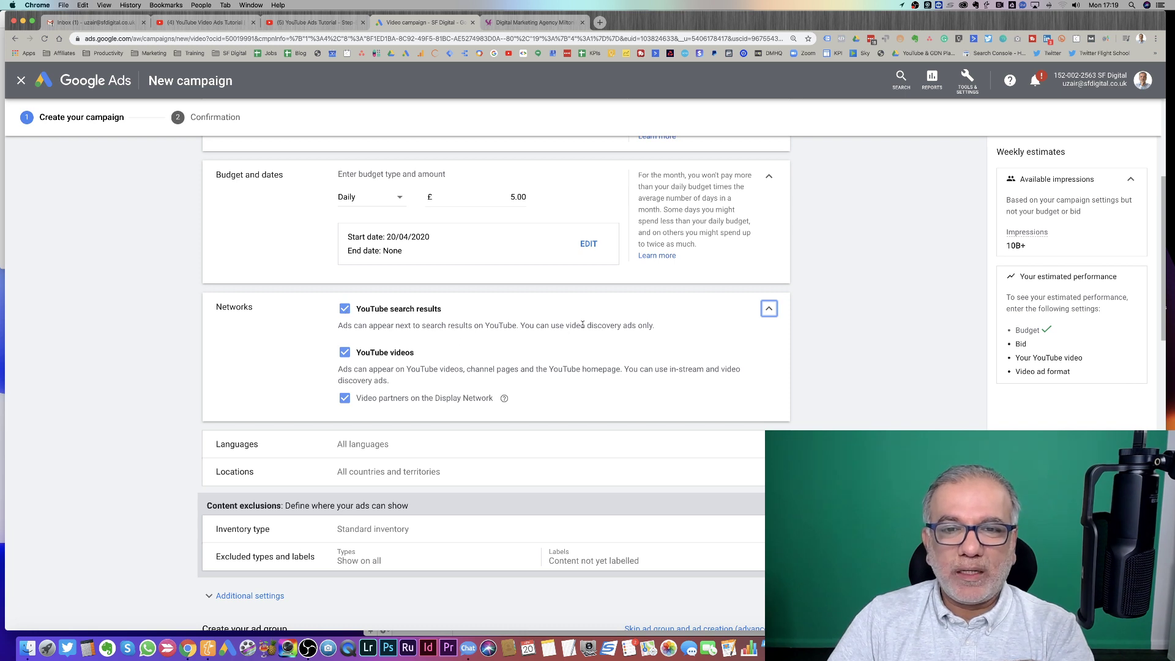
{"action": "left_click_drag", "start_coordinate": [569, 325], "coordinate": [643, 335]}
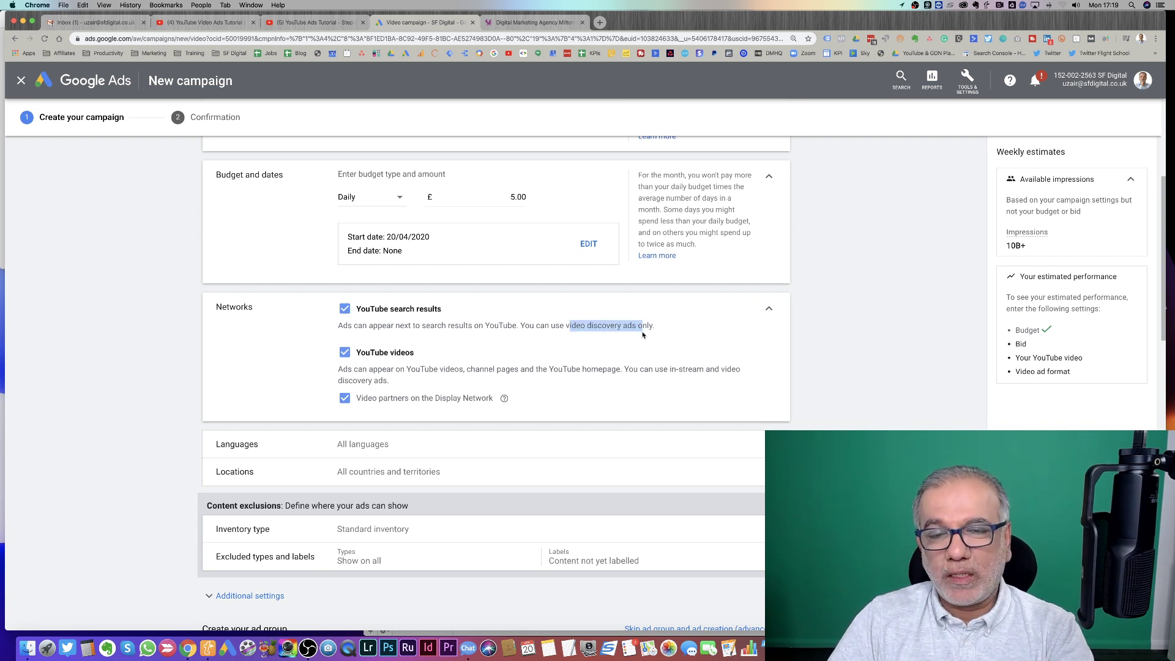
{"action": "left_click", "coordinate": [346, 309]}
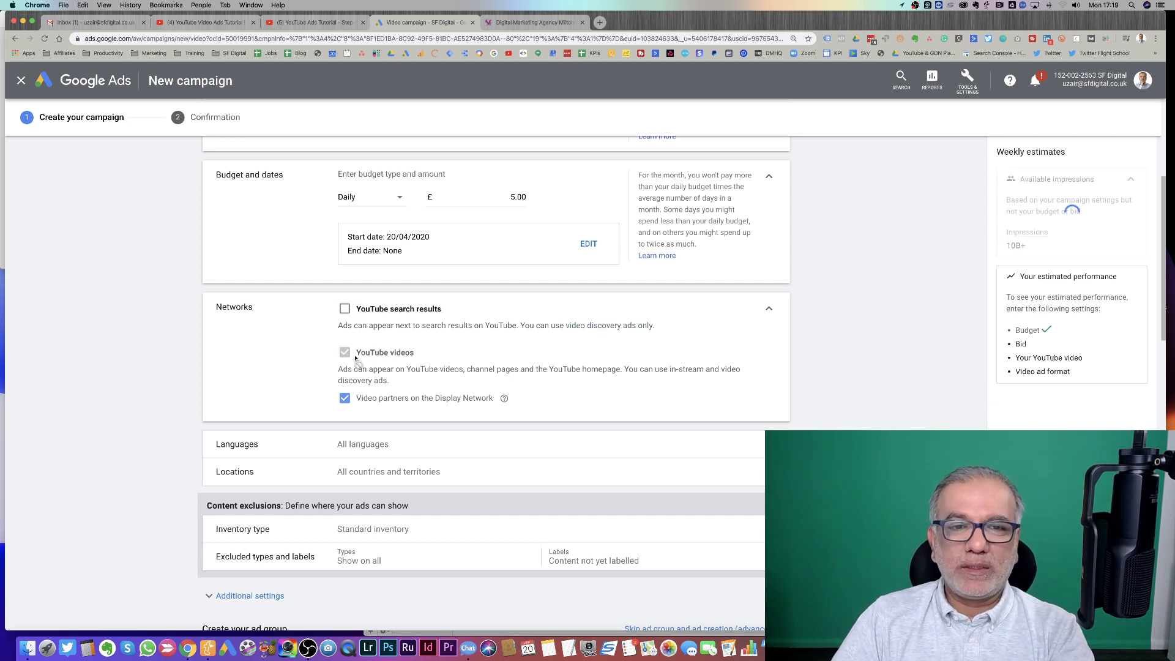
{"action": "mouse_move", "coordinate": [391, 355]}
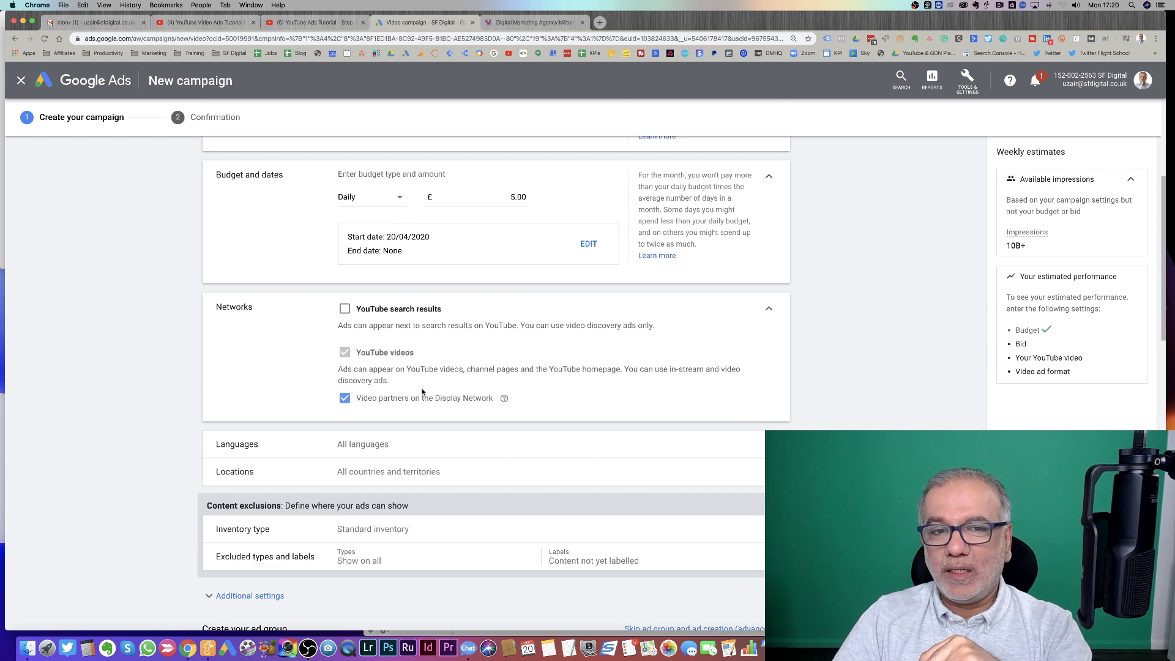
{"action": "scroll", "coordinate": [422, 393], "scroll_direction": "down", "scroll_amount": 2}
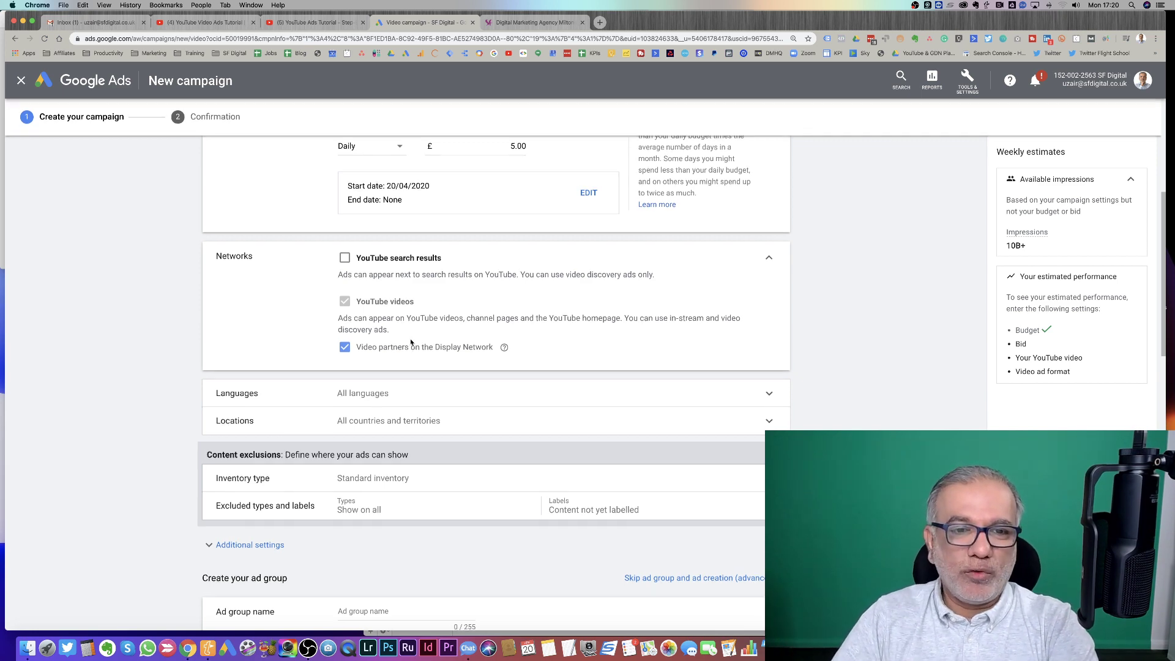
Examine the campaign's language options and try to bring up its location targeting choices
{"action": "scroll", "coordinate": [407, 337], "scroll_direction": "down", "scroll_amount": 3}
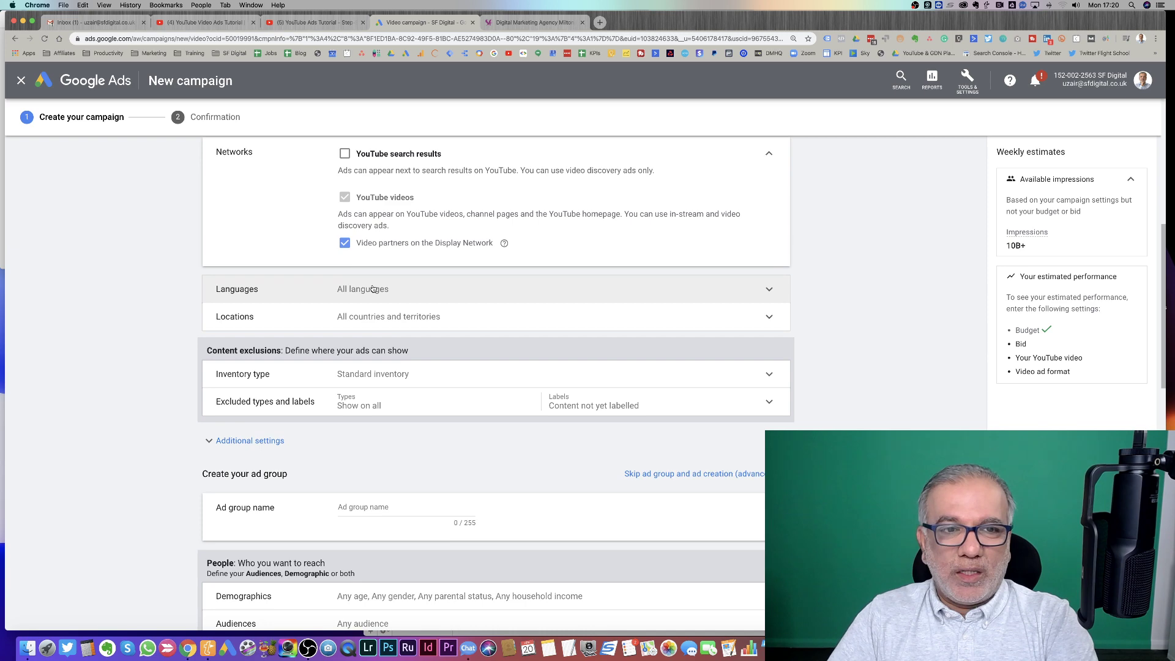
{"action": "left_click", "coordinate": [373, 289]}
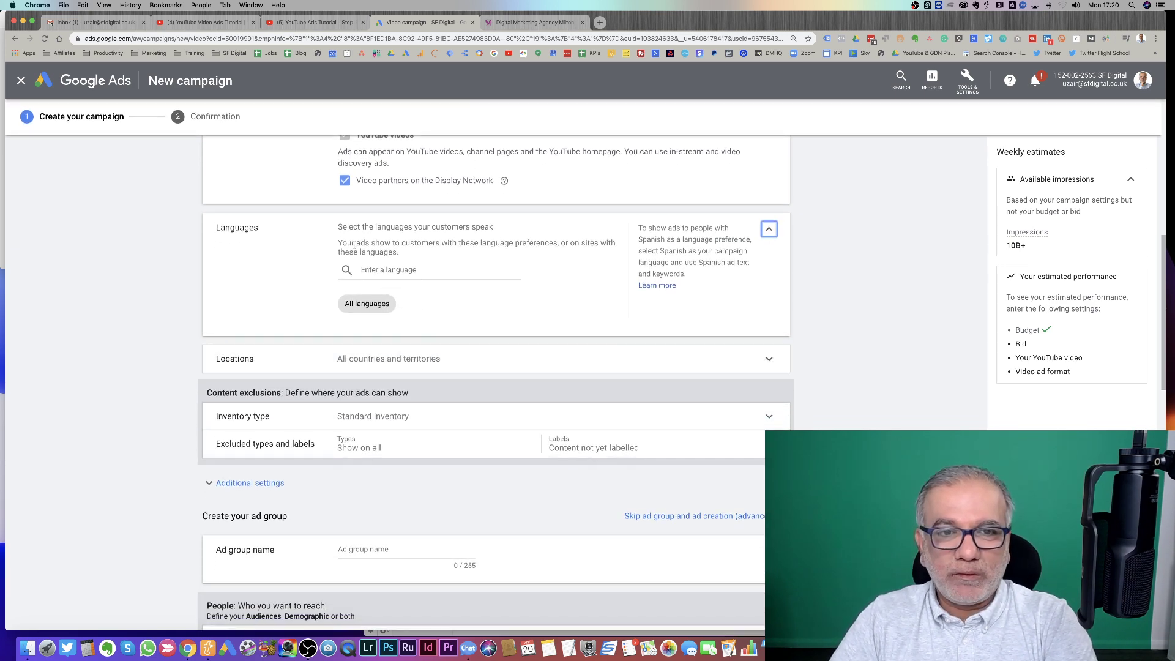
{"action": "scroll", "coordinate": [465, 297], "scroll_direction": "down", "scroll_amount": 2}
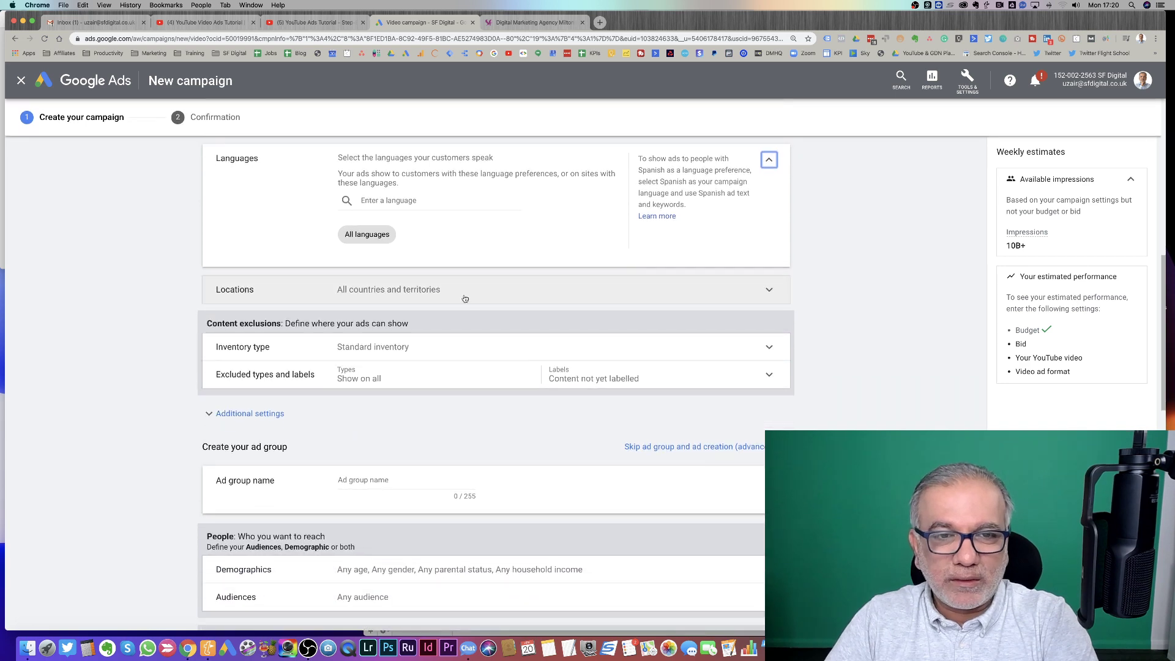
{"action": "left_click", "coordinate": [465, 299]}
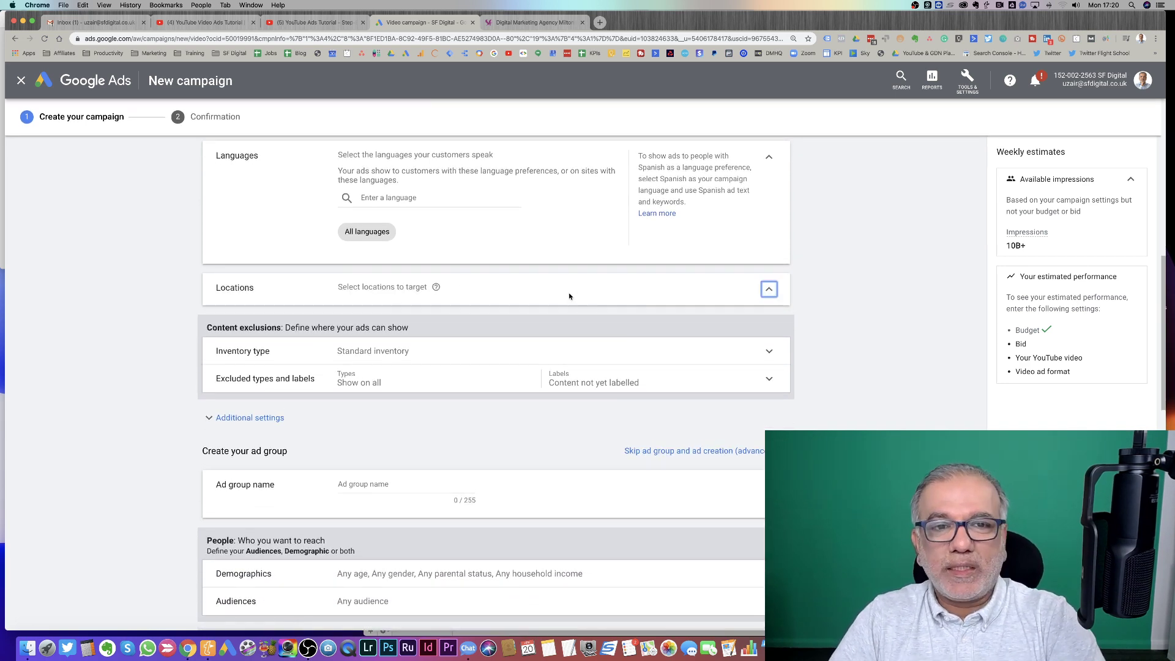
{"action": "left_click", "coordinate": [772, 295]}
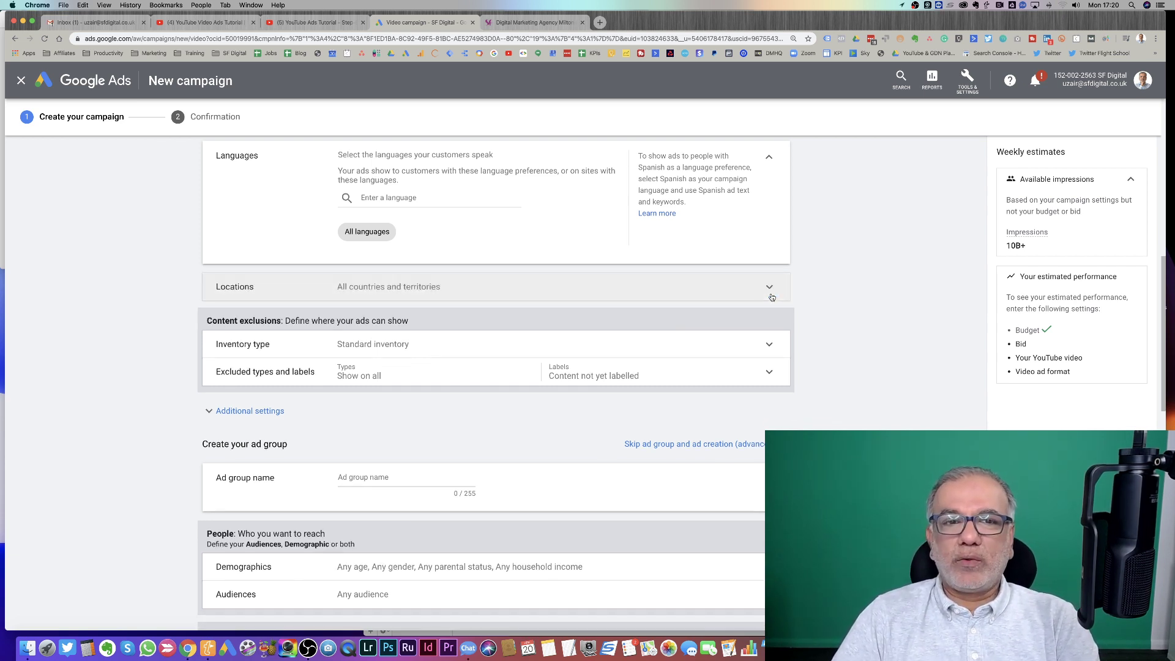
{"action": "left_click", "coordinate": [771, 294]}
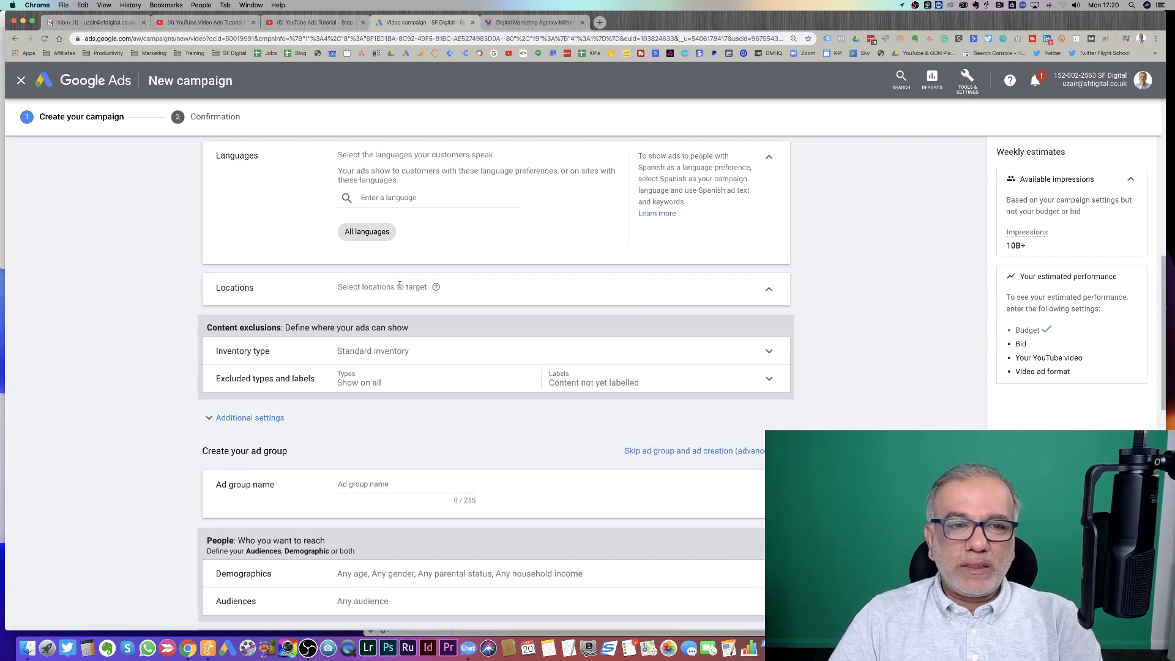
{"action": "left_click", "coordinate": [765, 291]}
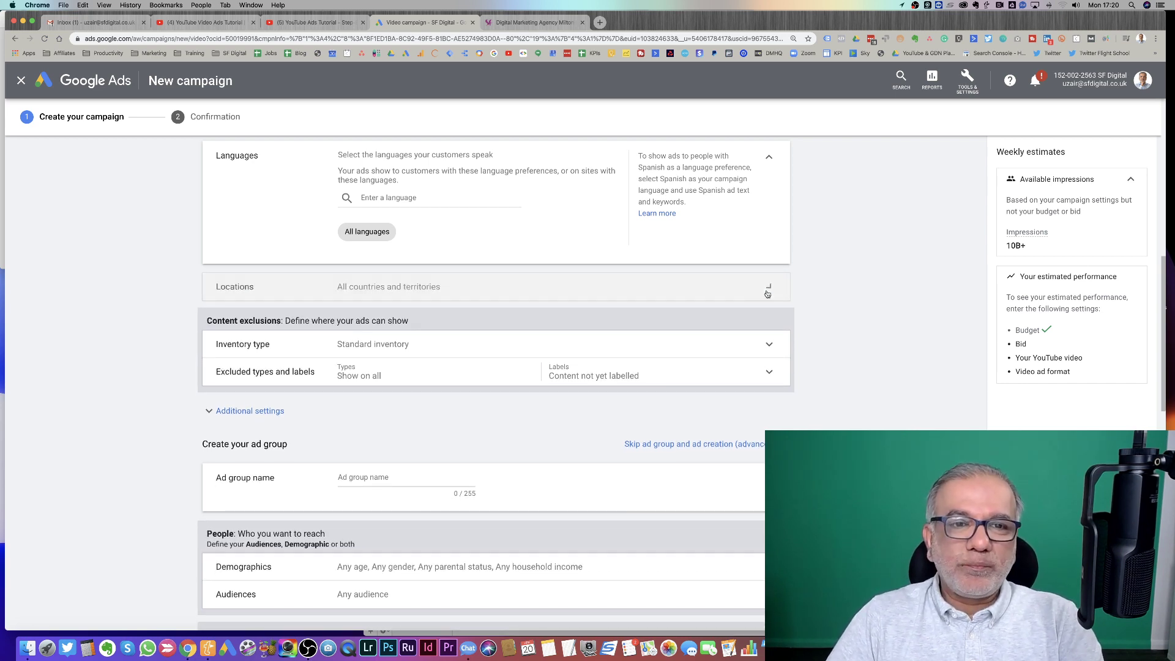
{"action": "scroll", "coordinate": [405, 299], "scroll_direction": "up", "scroll_amount": 10}
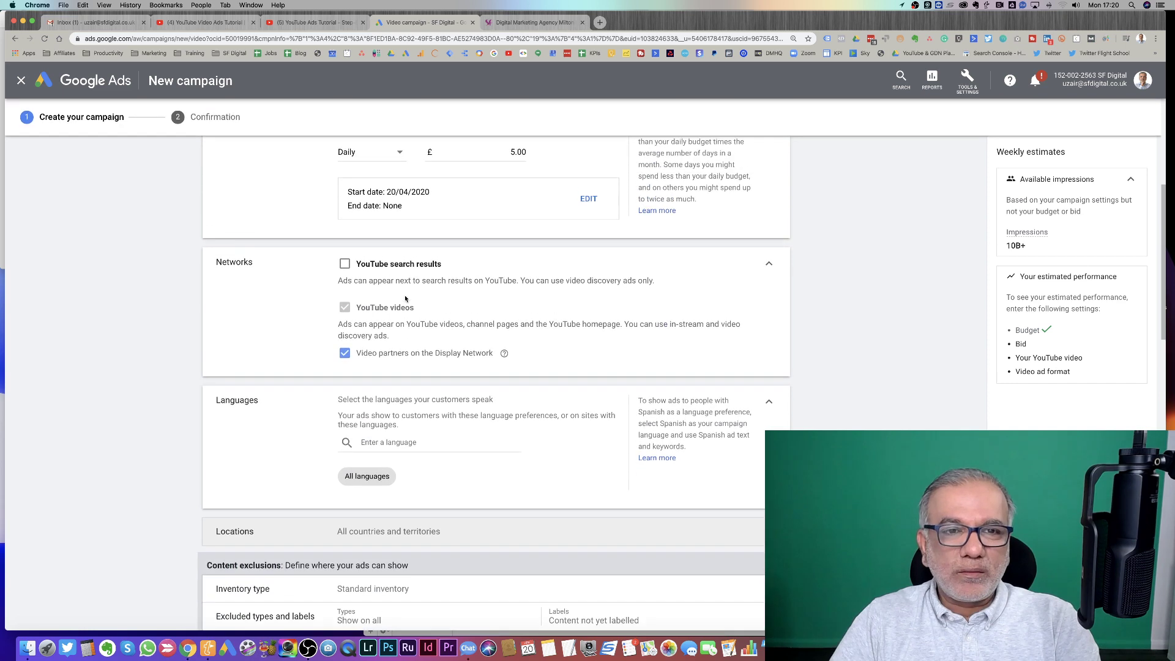
{"action": "scroll", "coordinate": [405, 299], "scroll_direction": "down", "scroll_amount": 10}
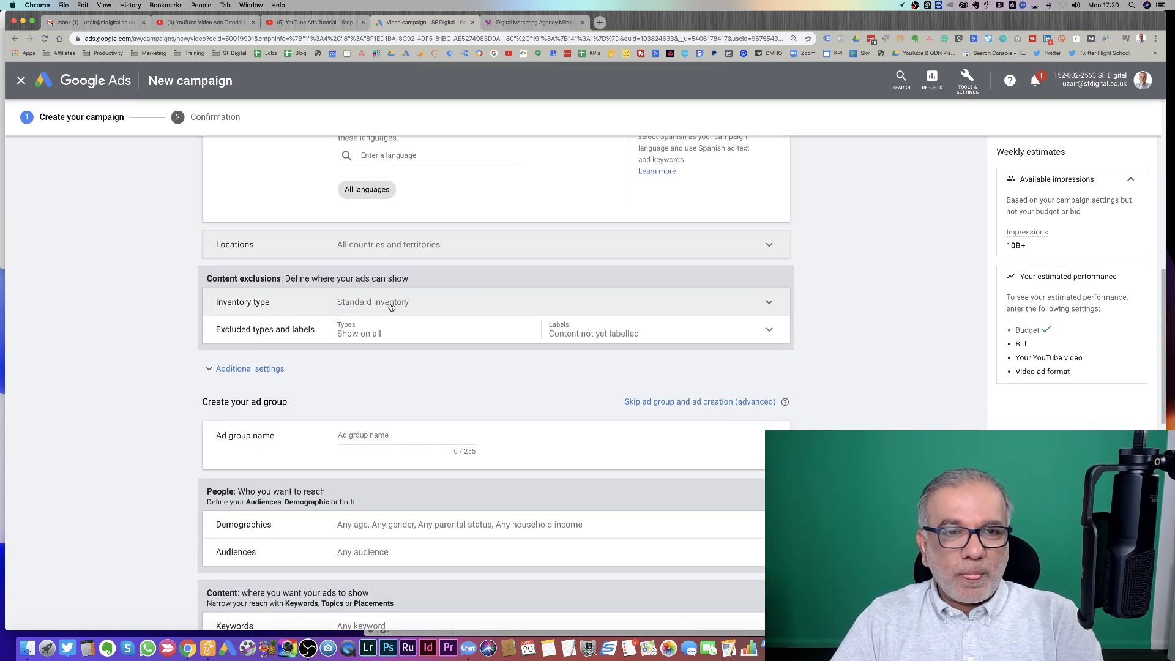
Review the inventory types and exclude embedded videos and live streaming videos from the campaign's content
{"action": "left_click", "coordinate": [508, 316]}
{"action": "scroll", "coordinate": [520, 429], "scroll_direction": "down", "scroll_amount": 2}
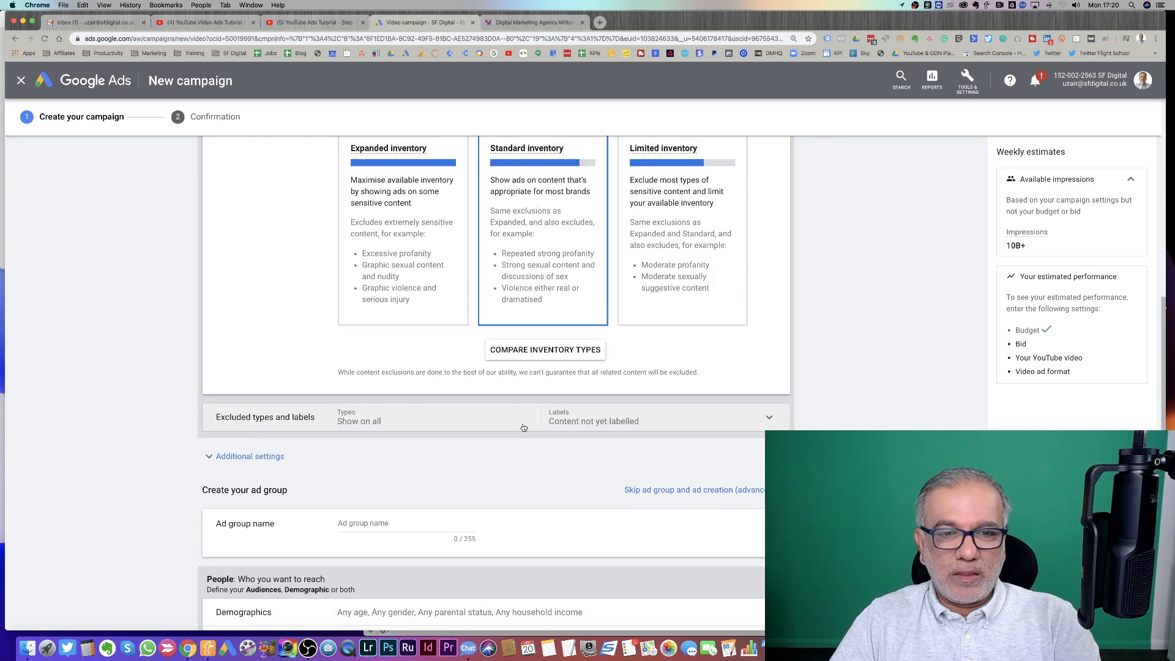
{"action": "left_click", "coordinate": [524, 428]}
{"action": "scroll", "coordinate": [523, 482], "scroll_direction": "down", "scroll_amount": 2}
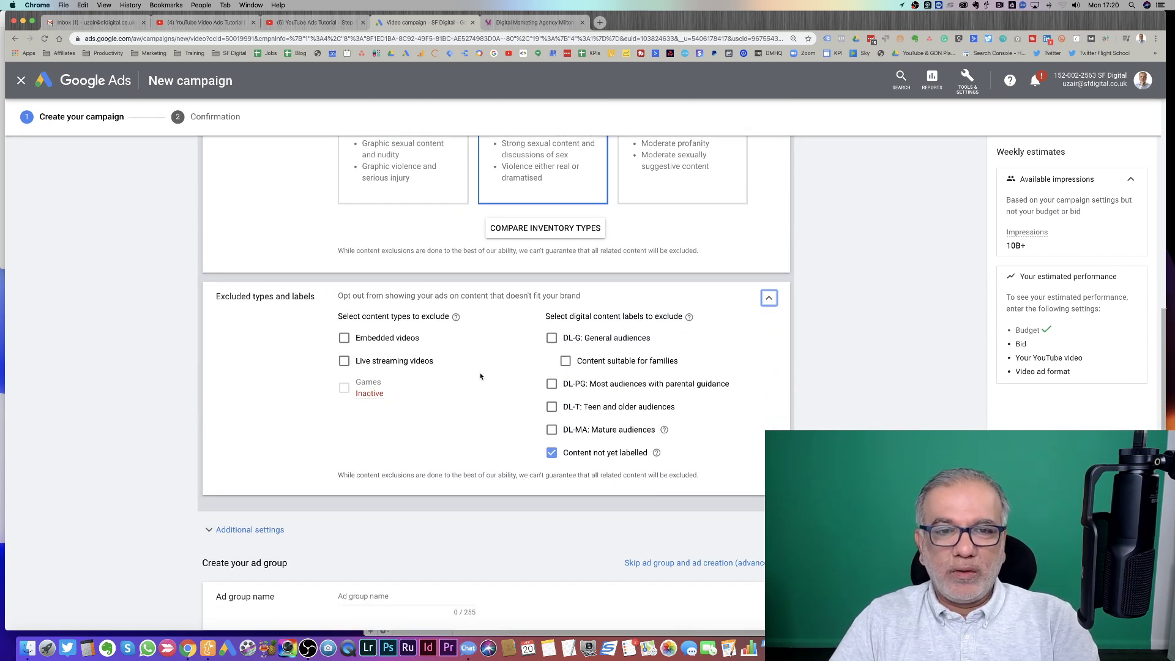
{"action": "left_click", "coordinate": [344, 361]}
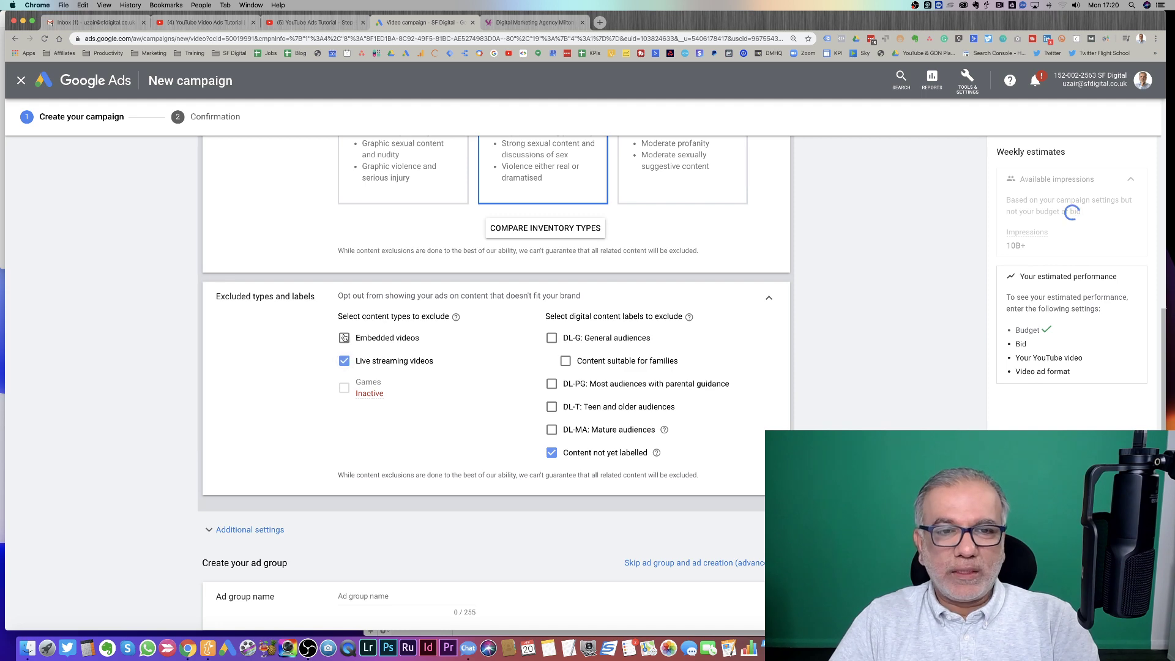
{"action": "left_click", "coordinate": [344, 338]}
{"action": "scroll", "coordinate": [509, 350], "scroll_direction": "down", "scroll_amount": 5}
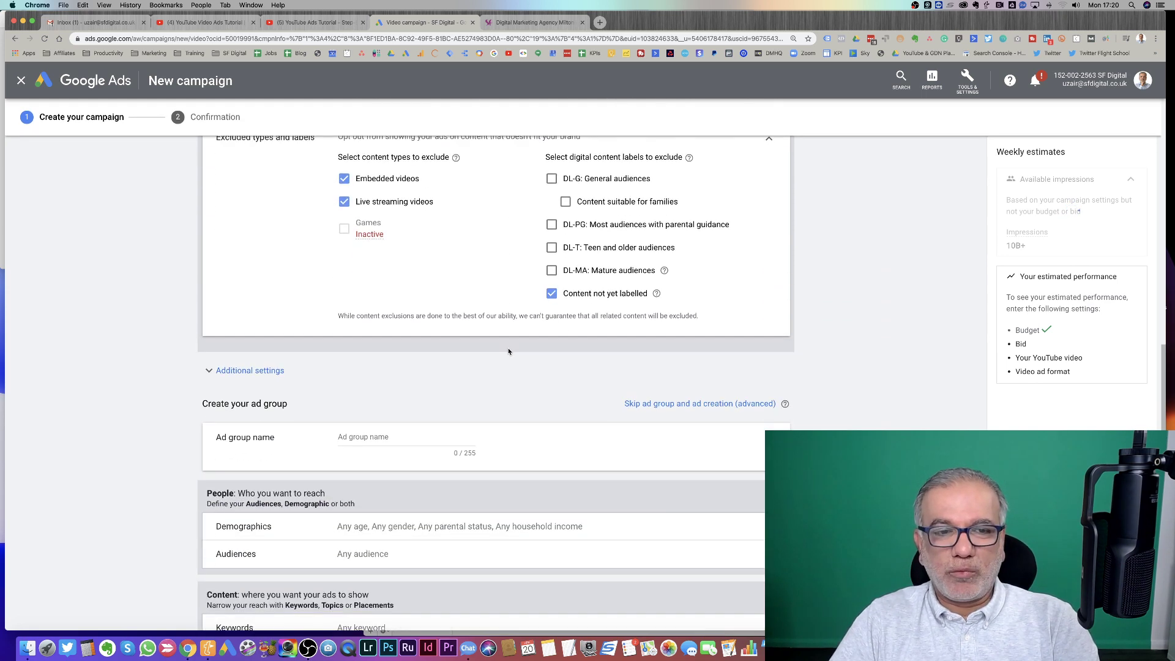
Examine the additional settings and recheck the campaign's bidding, budget, network, language and location settings
{"action": "left_click", "coordinate": [240, 363]}
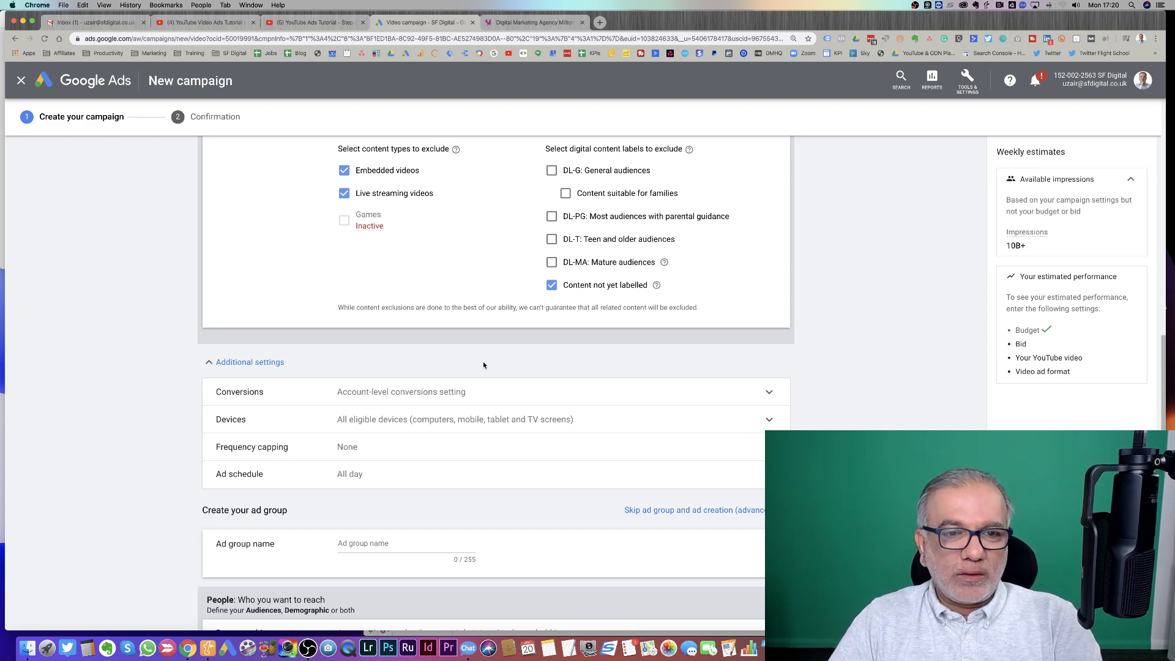
{"action": "scroll", "coordinate": [483, 365], "scroll_direction": "up", "scroll_amount": 2}
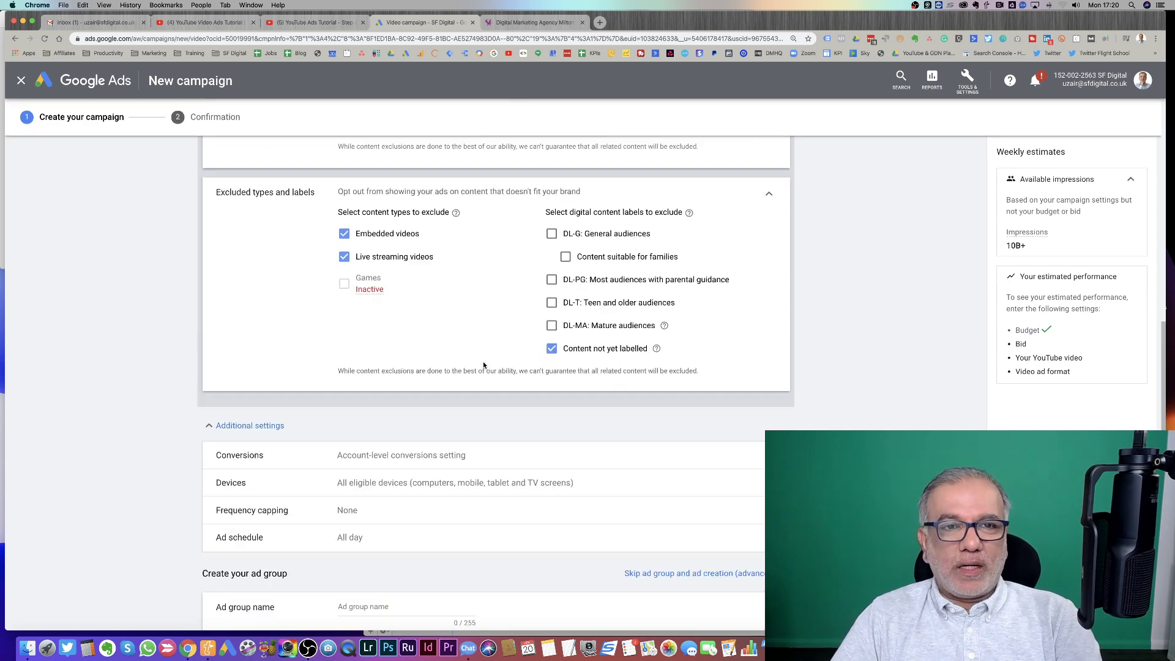
{"action": "scroll", "coordinate": [483, 366], "scroll_direction": "up", "scroll_amount": 10}
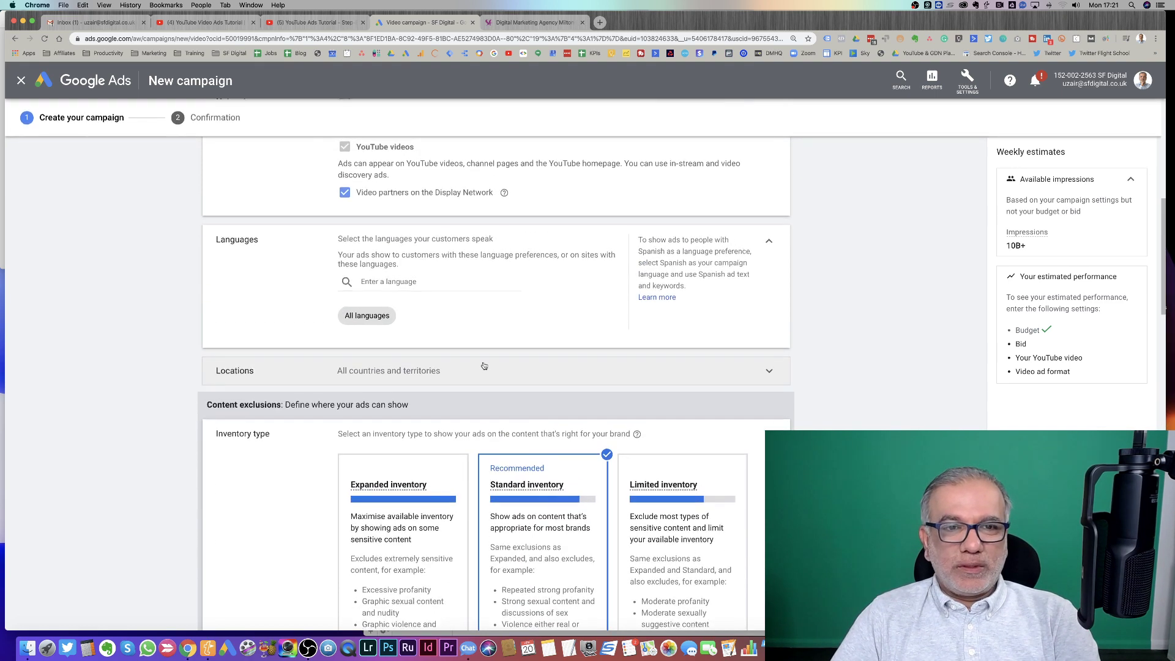
{"action": "scroll", "coordinate": [483, 365], "scroll_direction": "up", "scroll_amount": 5}
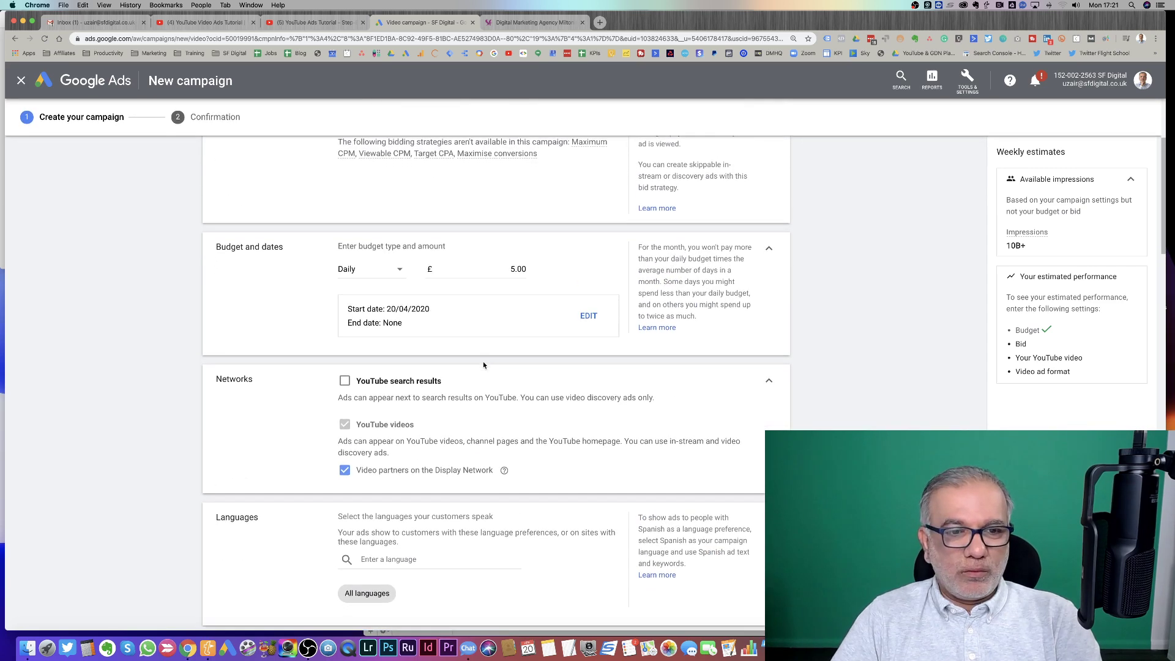
{"action": "scroll", "coordinate": [484, 366], "scroll_direction": "up", "scroll_amount": 3}
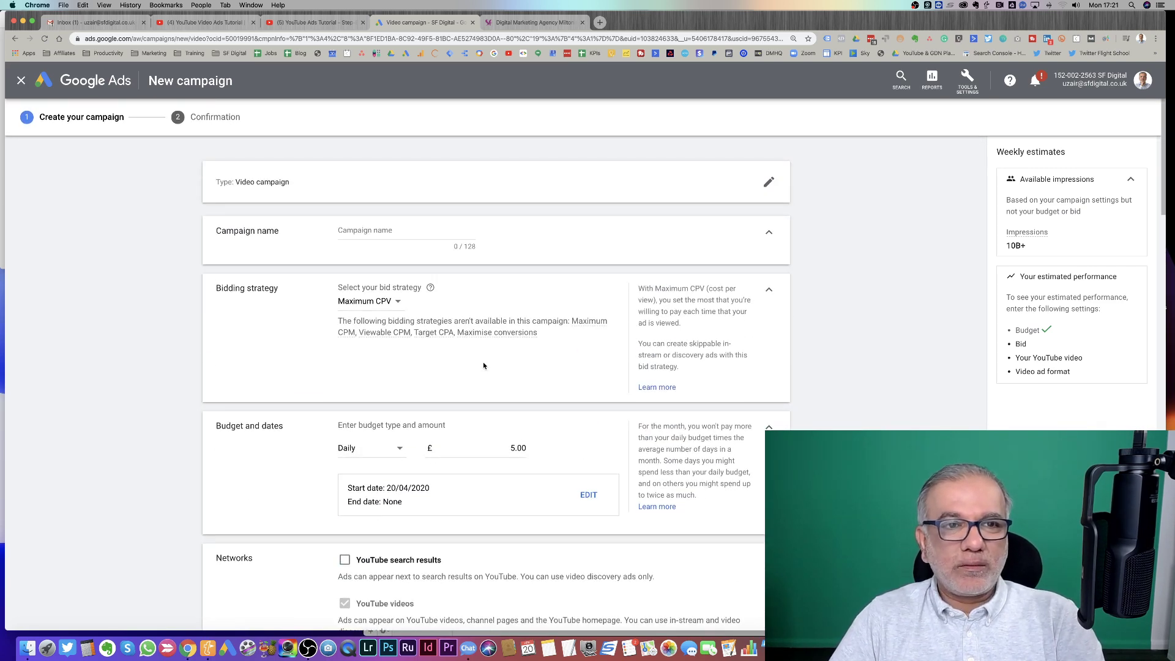
{"action": "scroll", "coordinate": [349, 343], "scroll_direction": "down", "scroll_amount": 2}
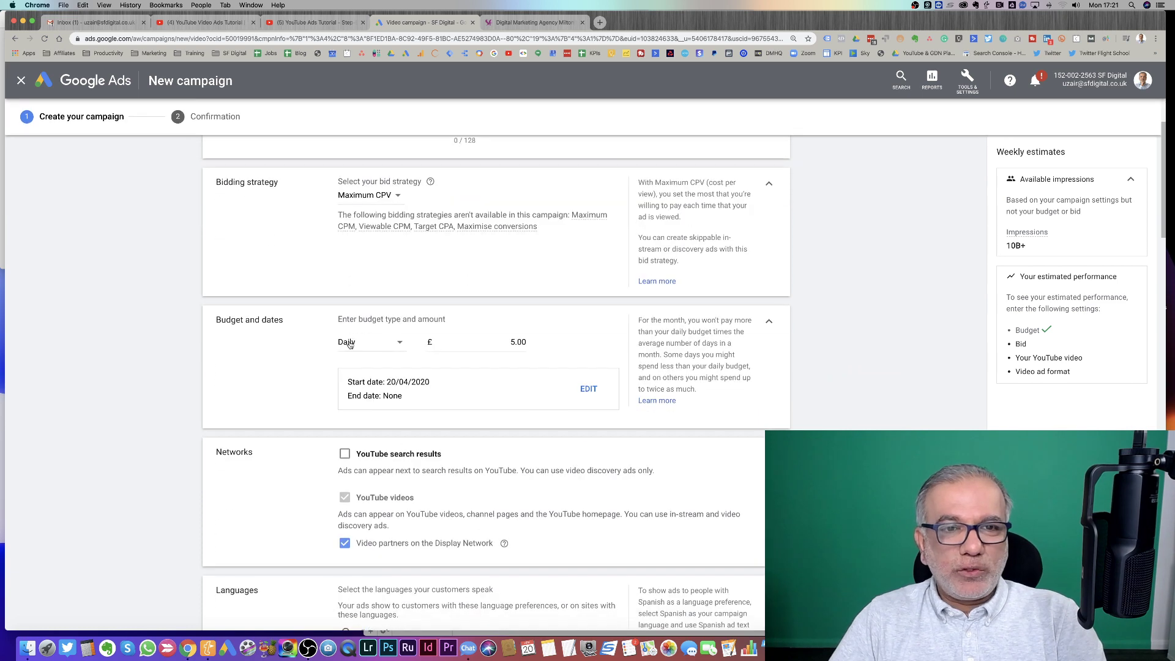
{"action": "scroll", "coordinate": [349, 345], "scroll_direction": "down", "scroll_amount": 1}
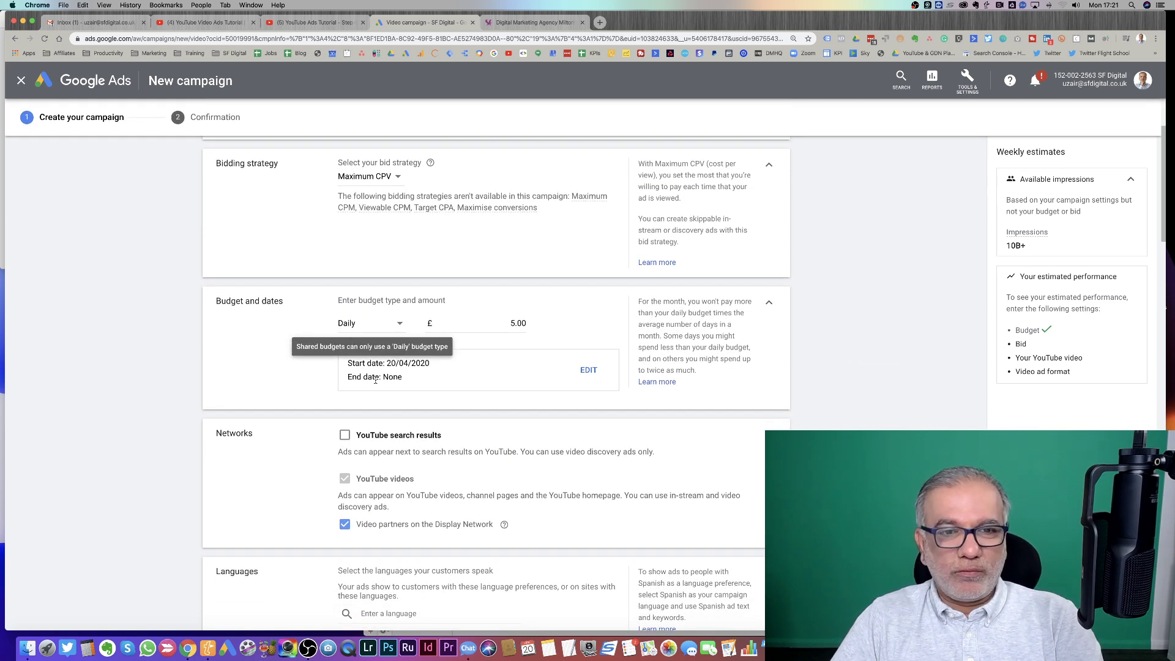
{"action": "scroll", "coordinate": [401, 418], "scroll_direction": "down", "scroll_amount": 4}
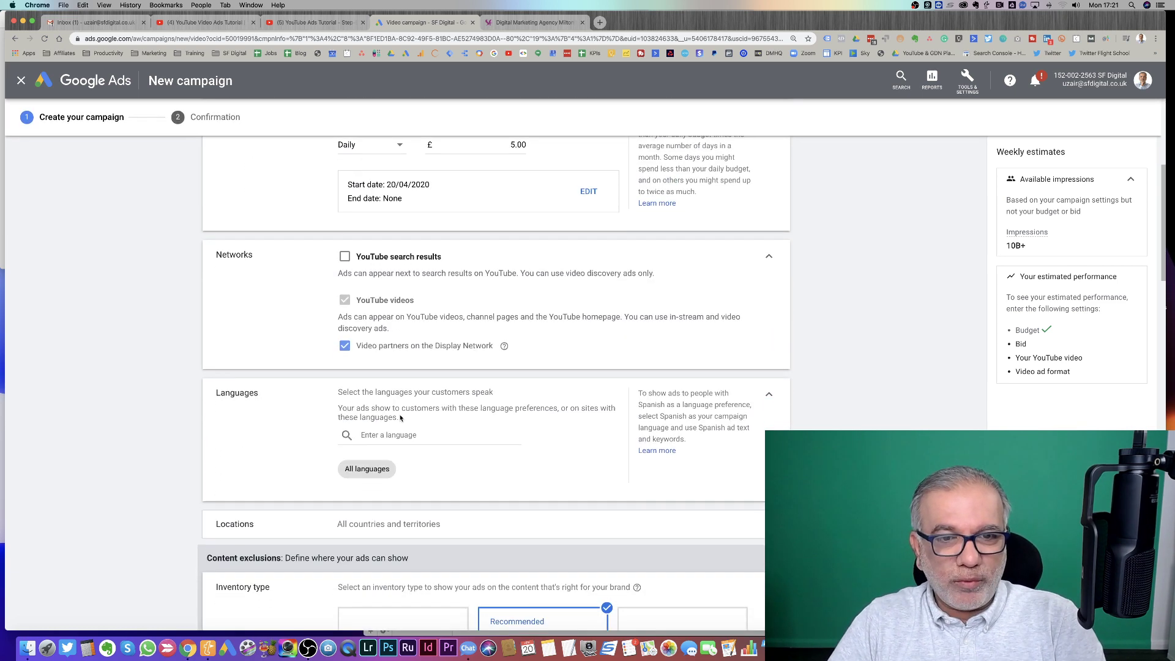
{"action": "scroll", "coordinate": [401, 404], "scroll_direction": "down", "scroll_amount": 4}
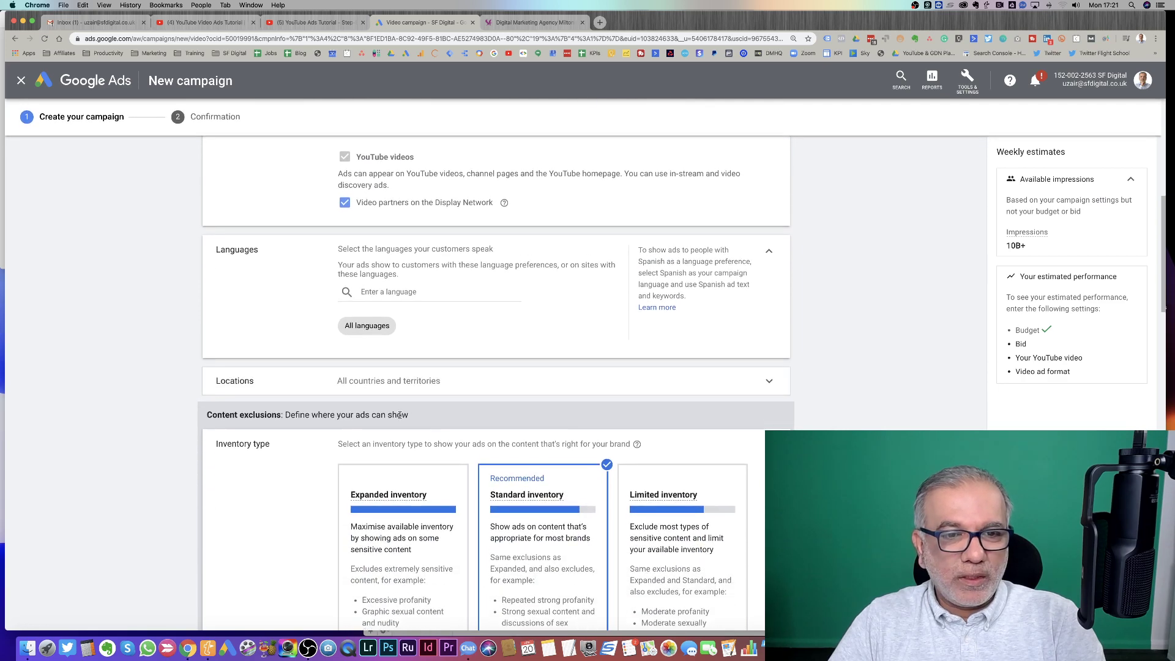
{"action": "left_click", "coordinate": [403, 345]}
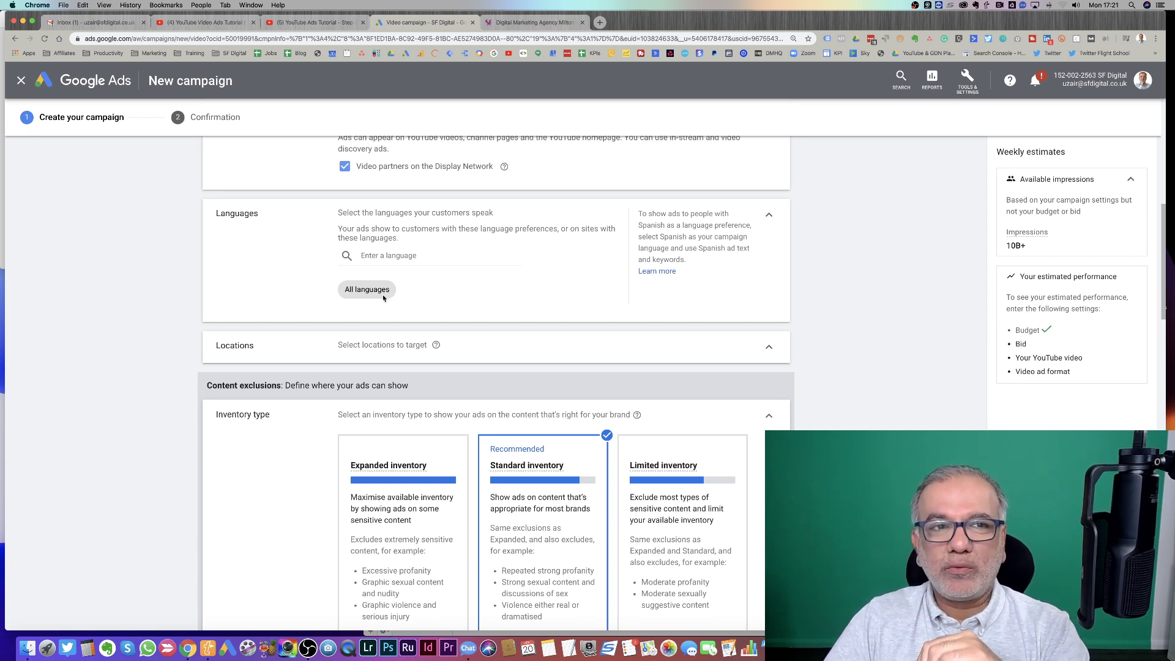
{"action": "scroll", "coordinate": [379, 297], "scroll_direction": "up", "scroll_amount": 8}
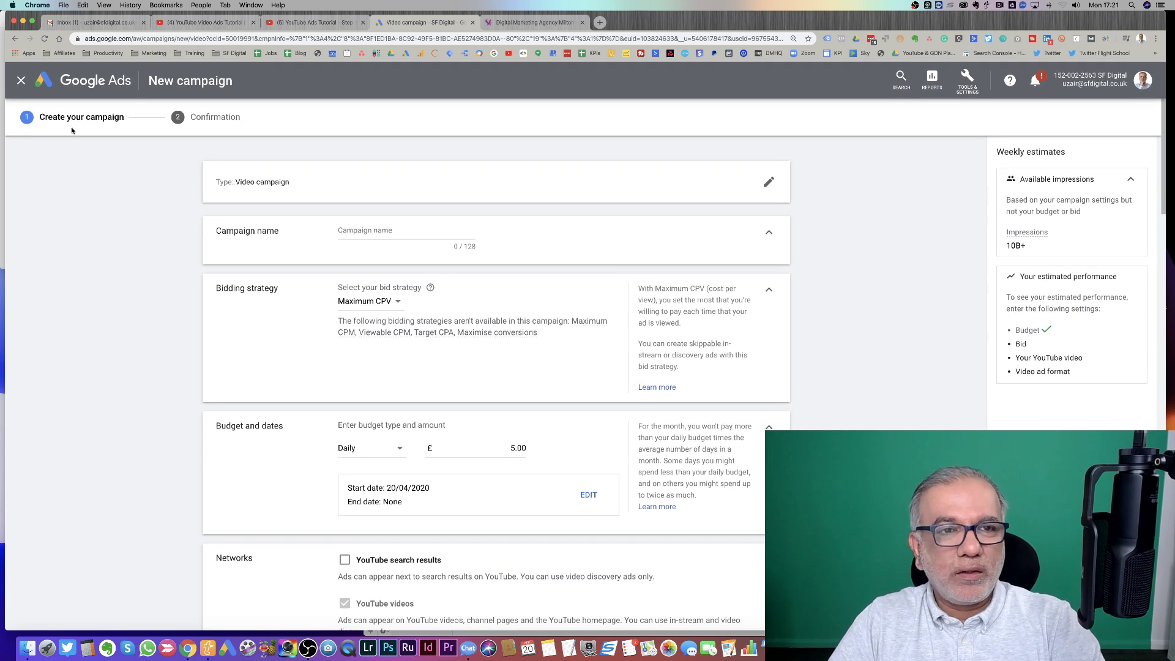
Discard the unsaved campaign and start a new Video campaign without a goal's guidance, using the Custom video campaign subtype
{"action": "left_click", "coordinate": [16, 40]}
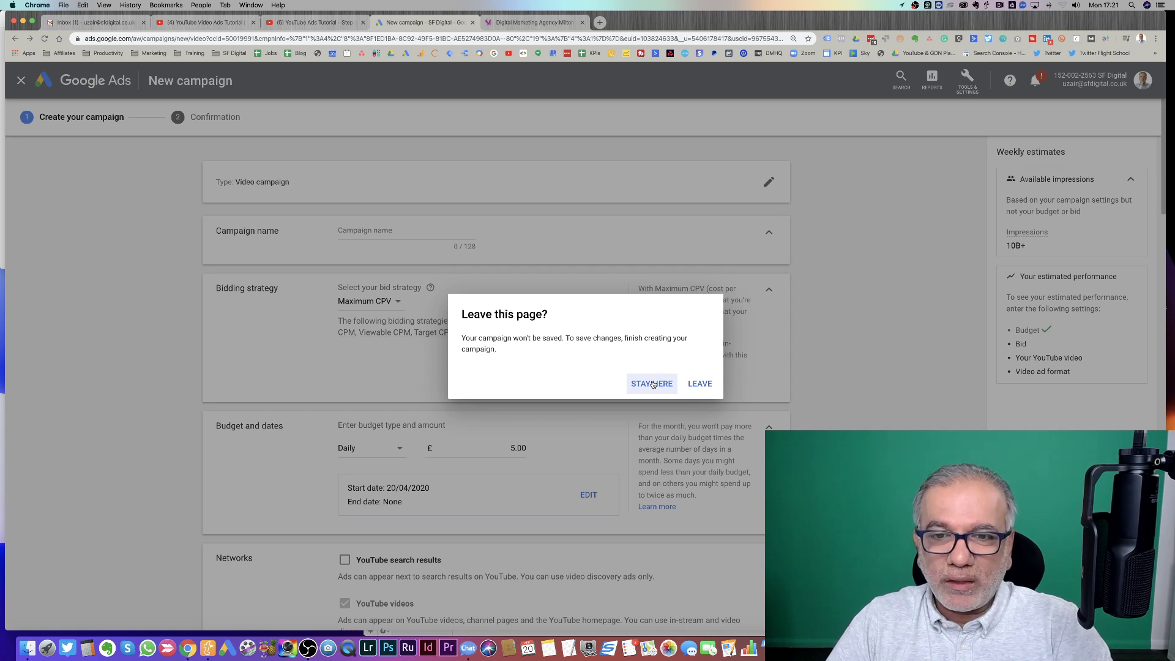
{"action": "left_click", "coordinate": [696, 385]}
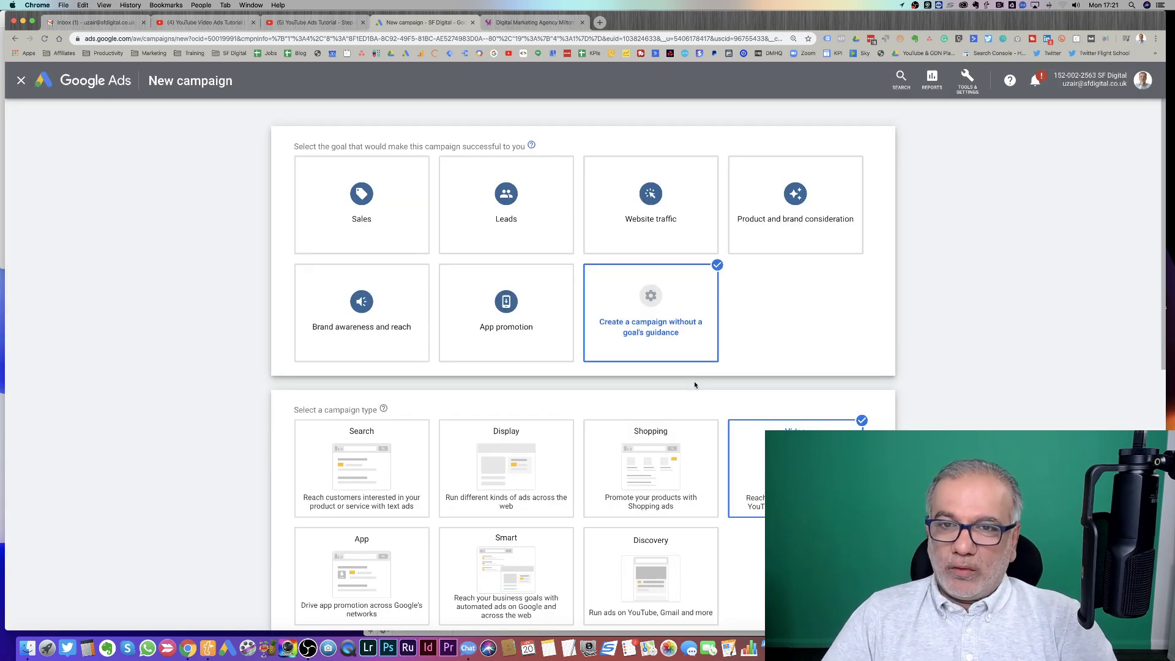
{"action": "left_click", "coordinate": [669, 347]}
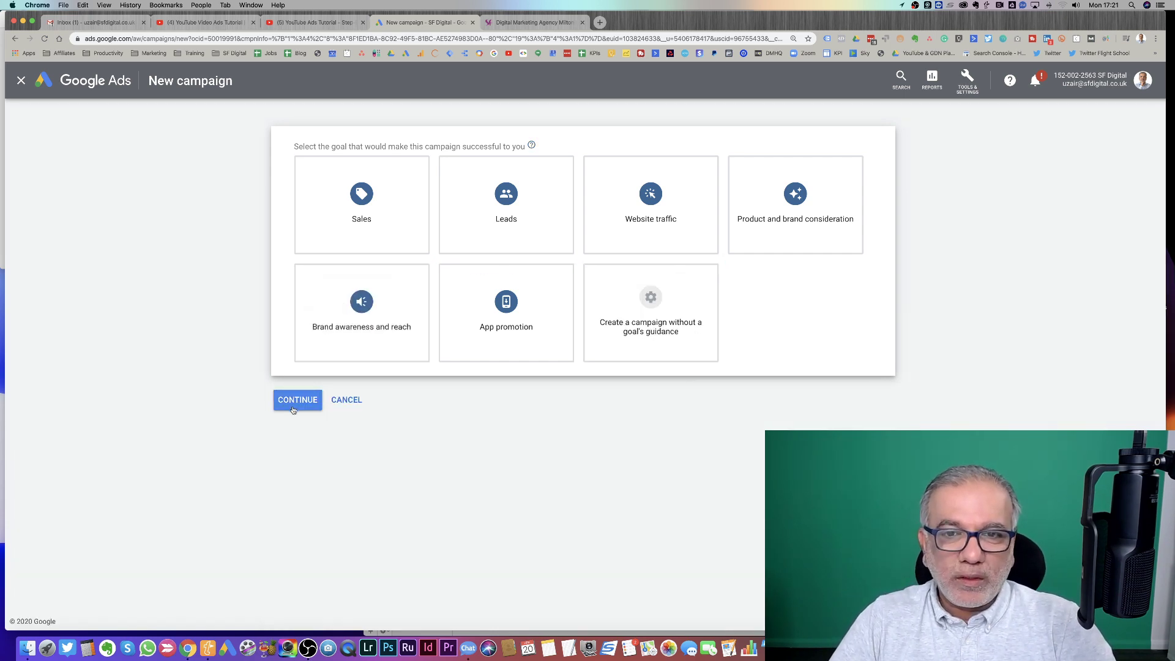
{"action": "left_click", "coordinate": [651, 309]}
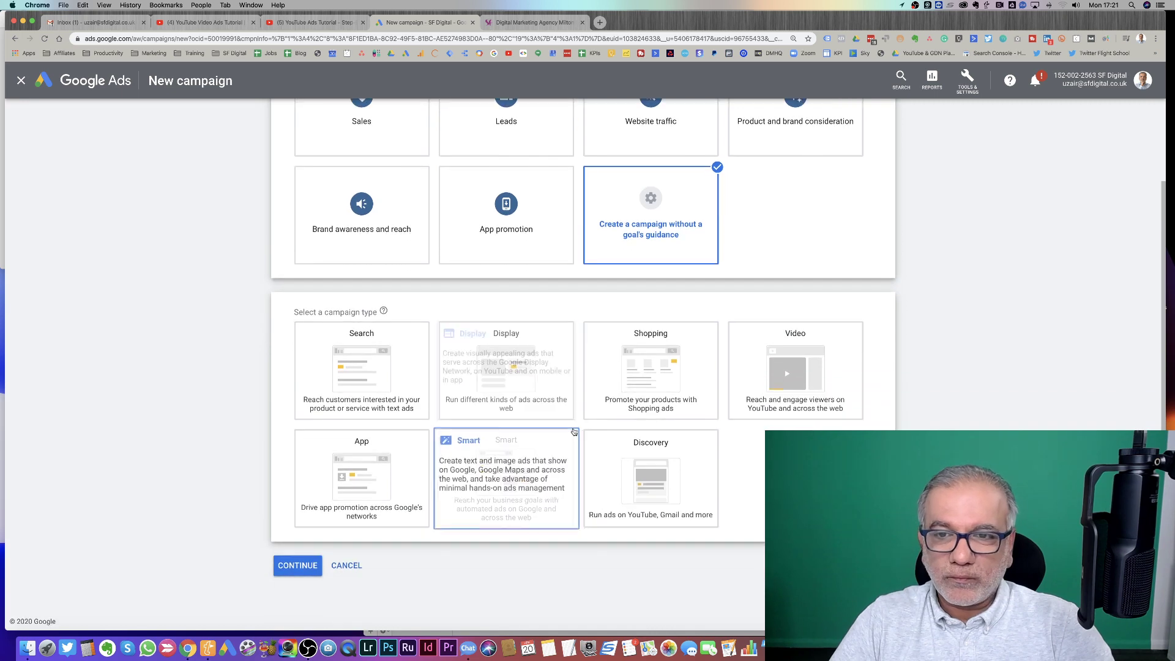
{"action": "left_click", "coordinate": [796, 370]}
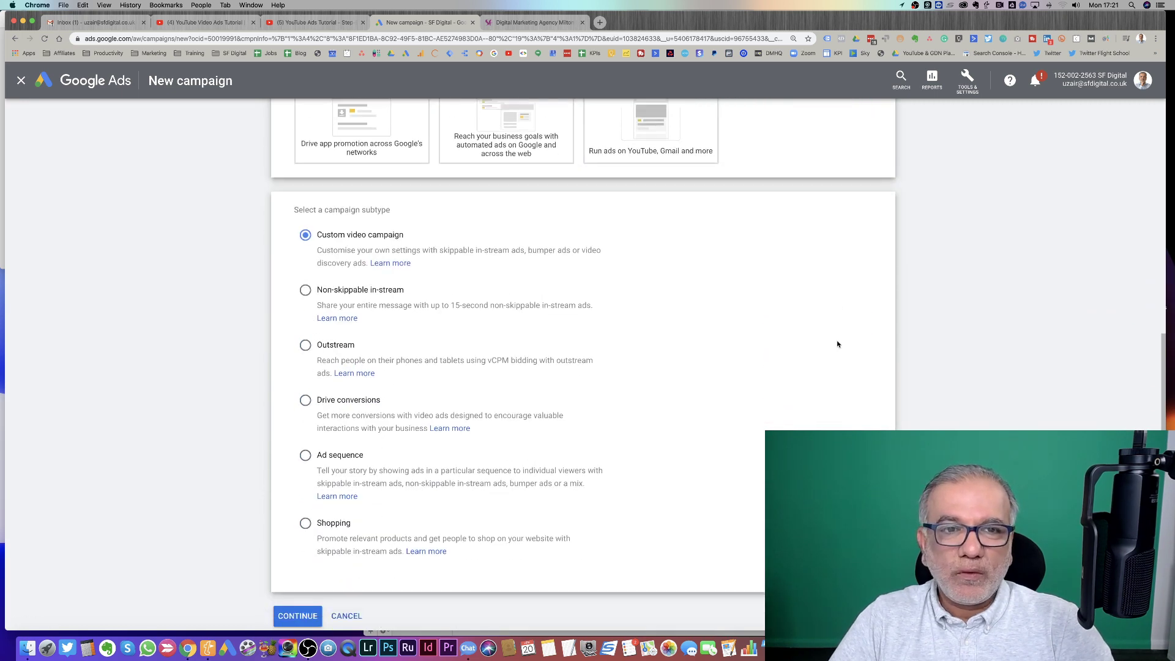
{"action": "left_click", "coordinate": [297, 567]}
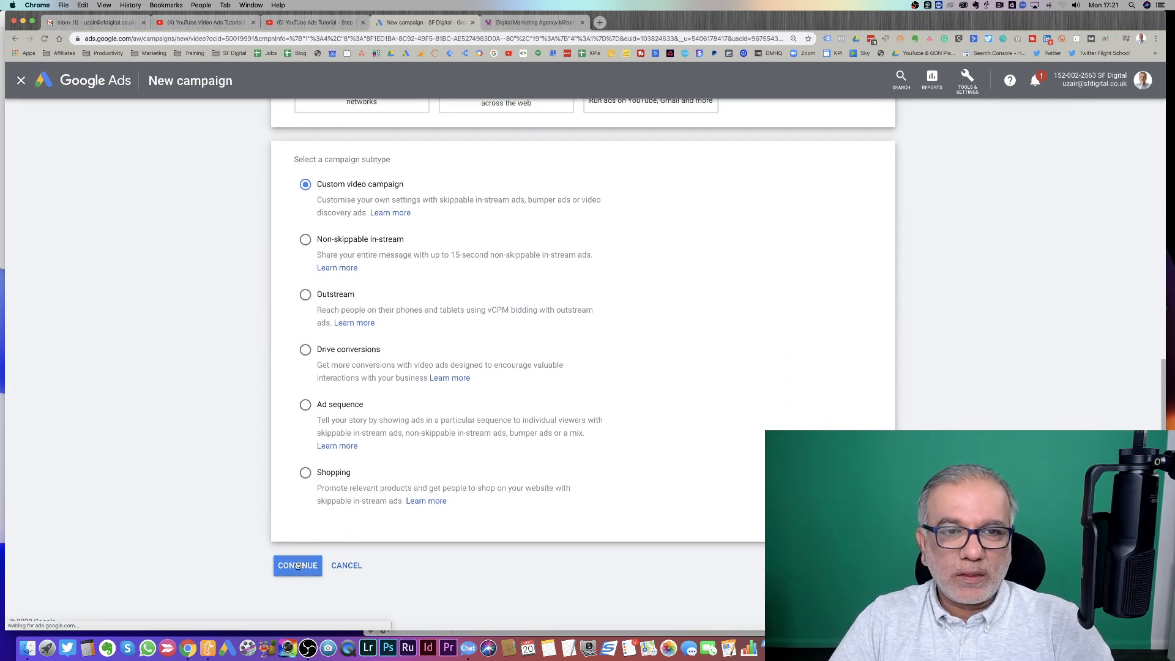
Check the restarted campaign's location targeting and its other default settings
{"action": "scroll", "coordinate": [565, 376], "scroll_direction": "down", "scroll_amount": 4}
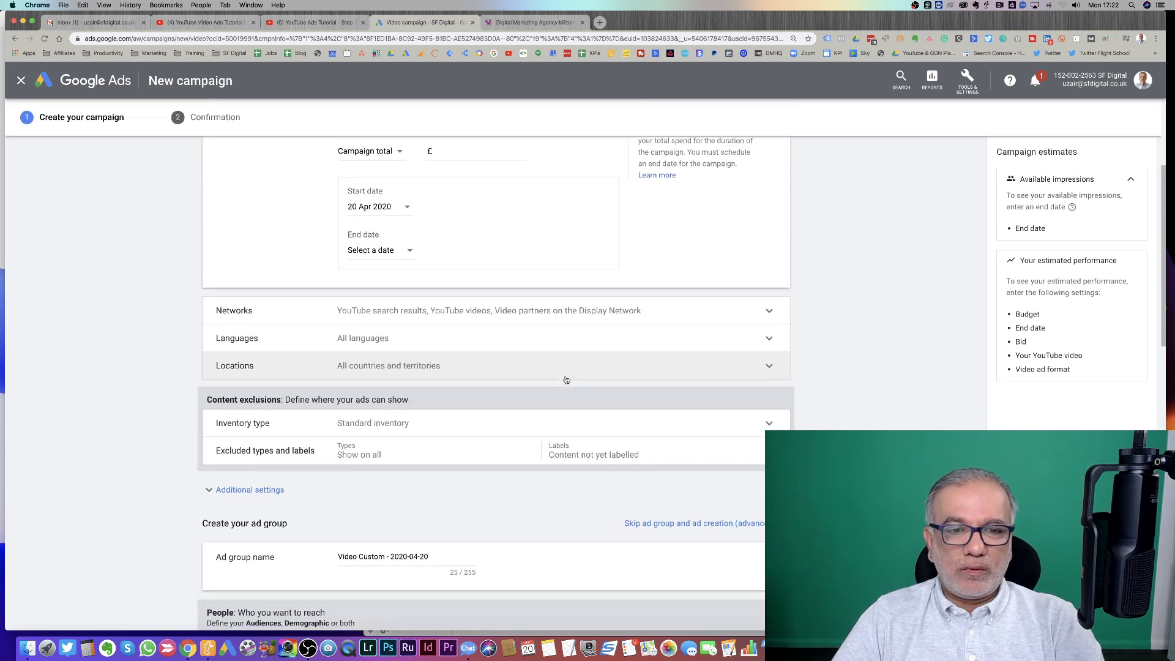
{"action": "scroll", "coordinate": [566, 381], "scroll_direction": "down", "scroll_amount": 1}
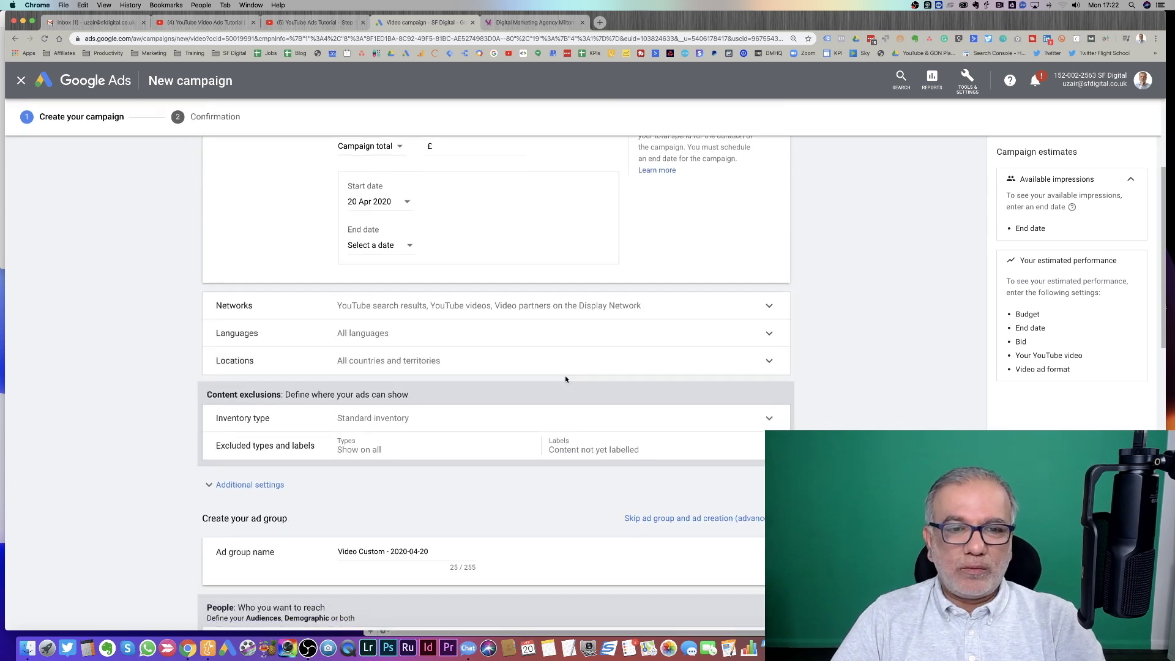
{"action": "left_click", "coordinate": [565, 374]}
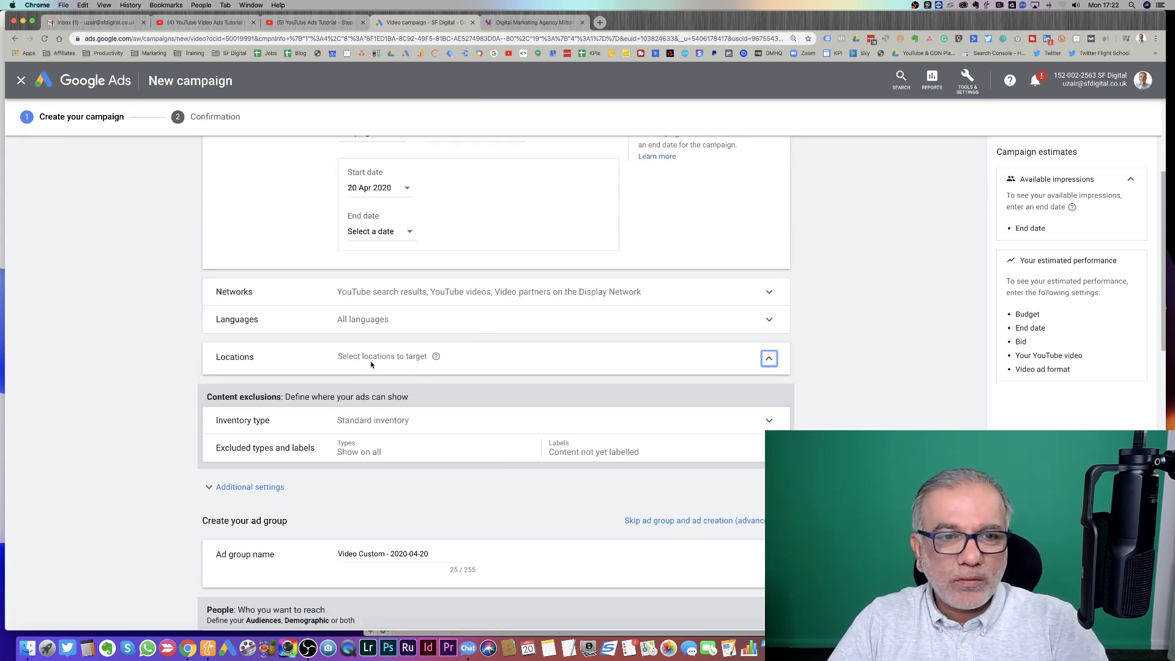
{"action": "scroll", "coordinate": [370, 361], "scroll_direction": "down", "scroll_amount": 3}
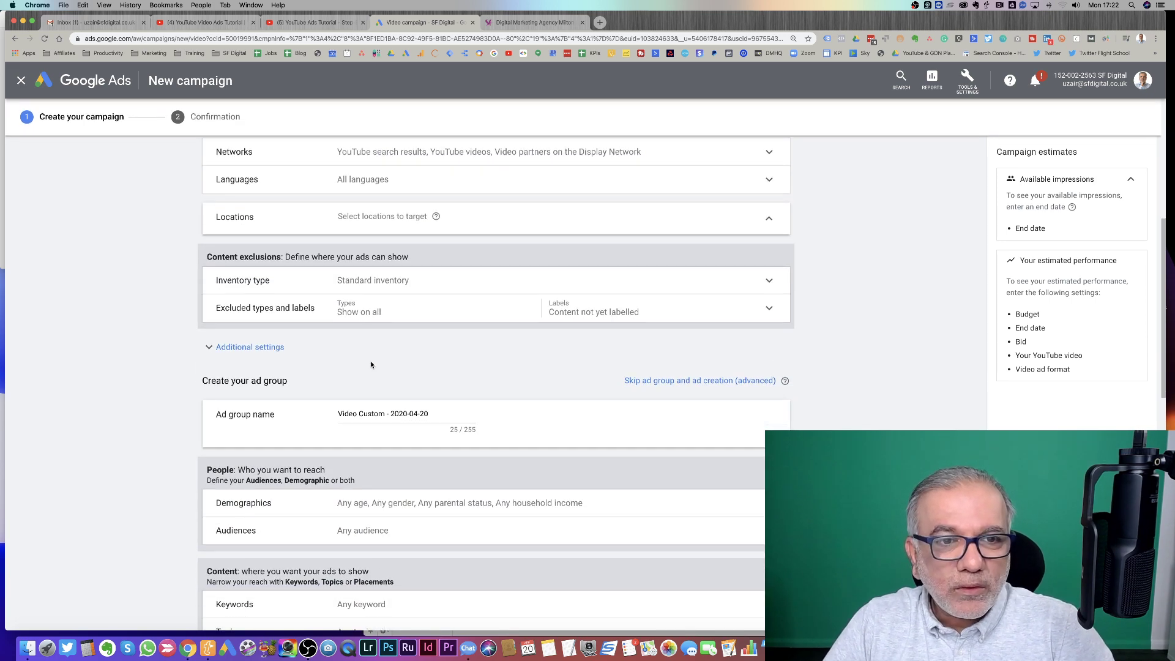
{"action": "scroll", "coordinate": [370, 361], "scroll_direction": "up", "scroll_amount": 5}
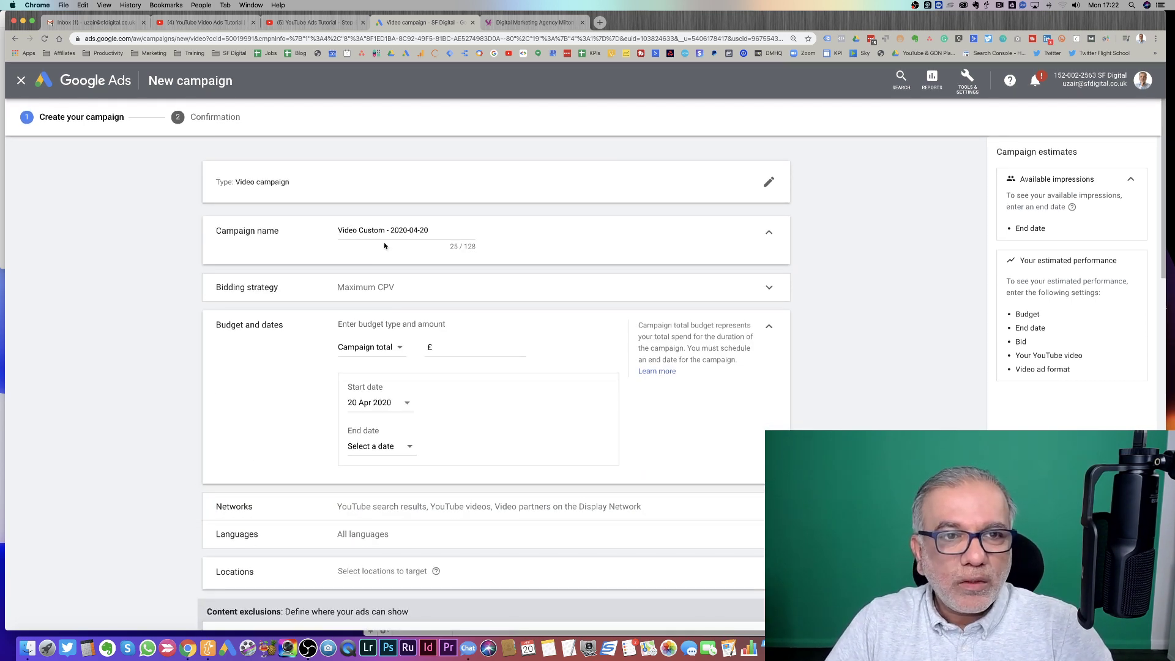
Reopen the campaign type selection and continue with a Video campaign without a goal's guidance, using the Custom video campaign subtype
{"action": "left_click", "coordinate": [769, 182]}
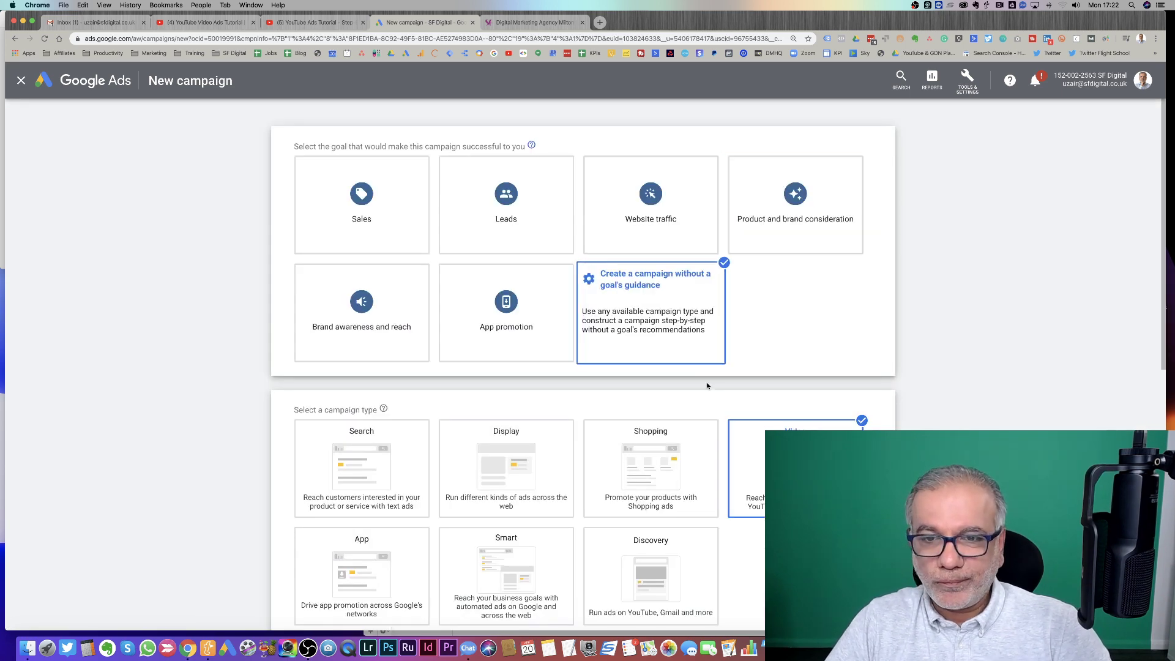
{"action": "scroll", "coordinate": [708, 386], "scroll_direction": "down", "scroll_amount": 3}
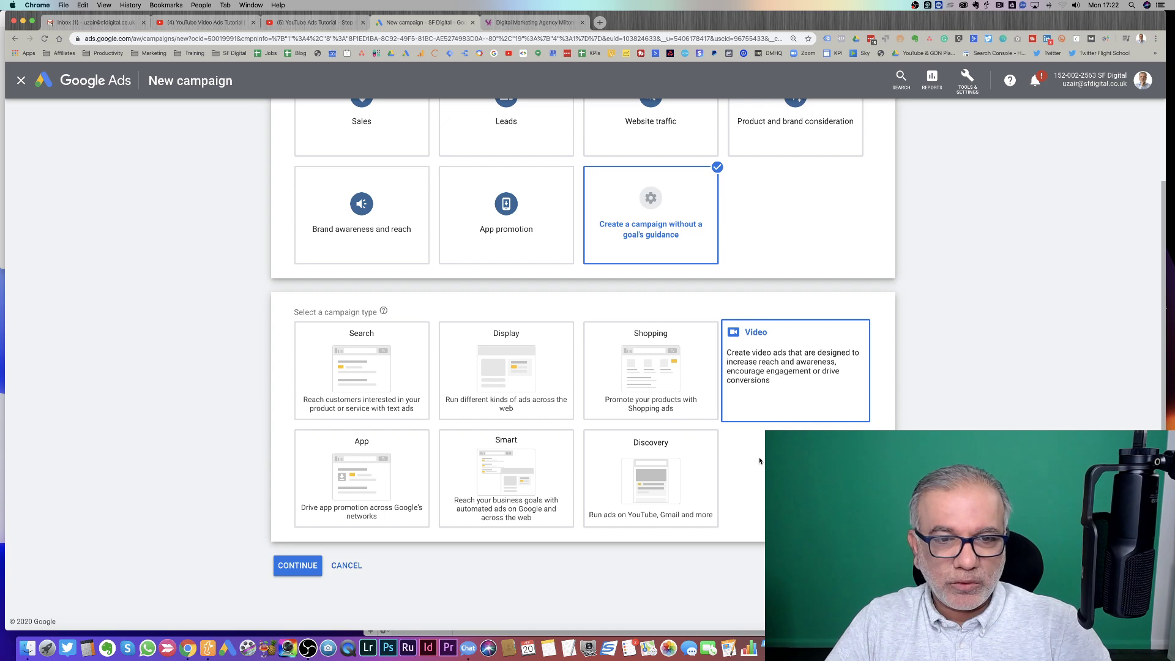
{"action": "left_click", "coordinate": [810, 370]}
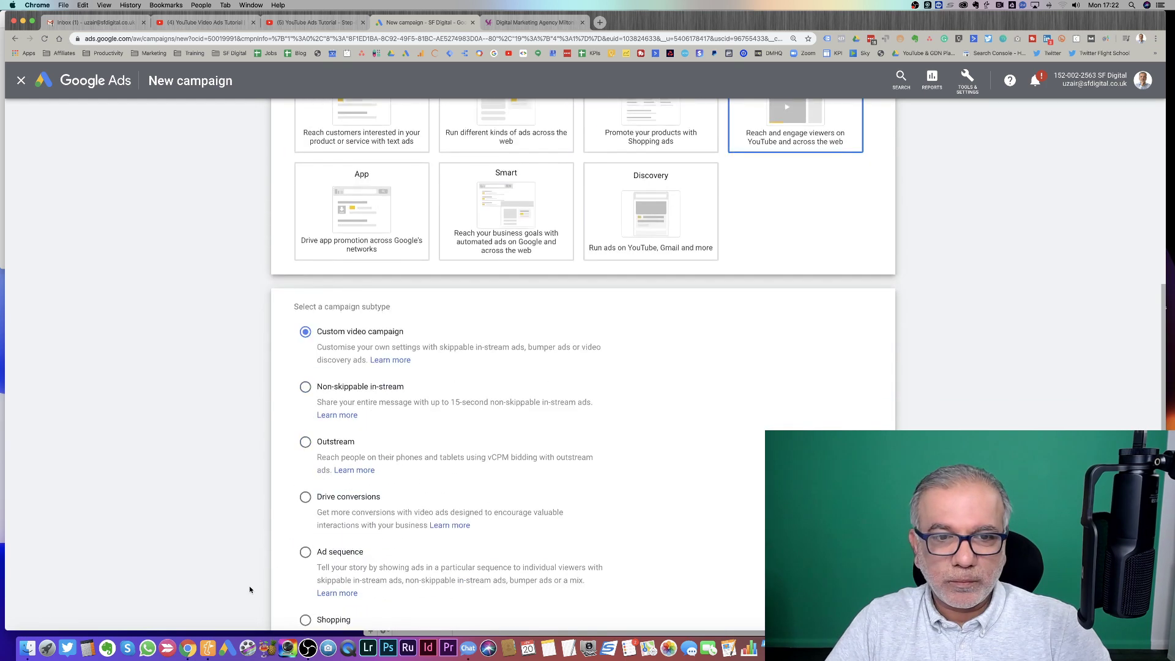
{"action": "scroll", "coordinate": [250, 589], "scroll_direction": "down", "scroll_amount": 3}
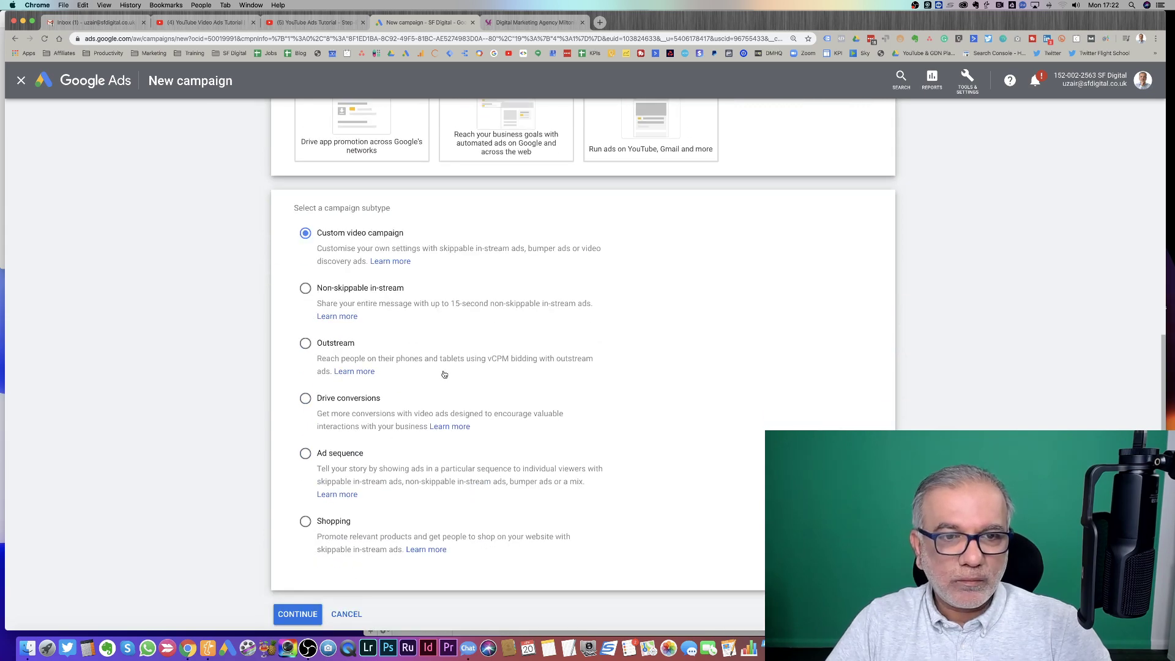
{"action": "scroll", "coordinate": [441, 375], "scroll_direction": "up", "scroll_amount": 1}
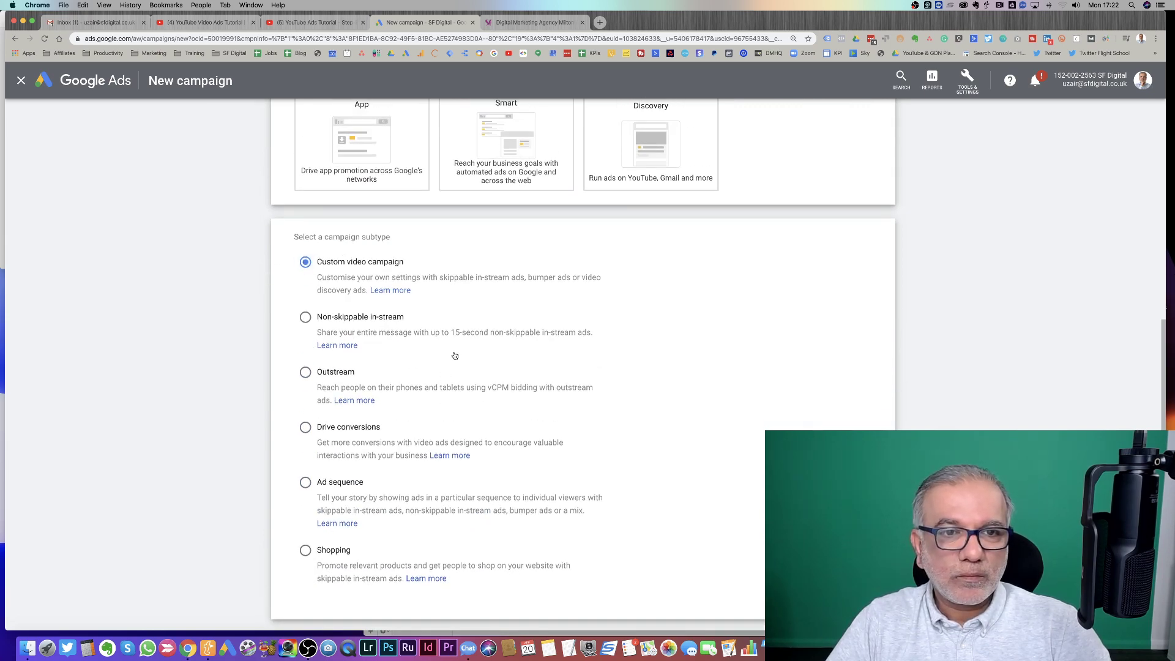
{"action": "scroll", "coordinate": [453, 355], "scroll_direction": "down", "scroll_amount": 2}
{"action": "left_click", "coordinate": [296, 569]}
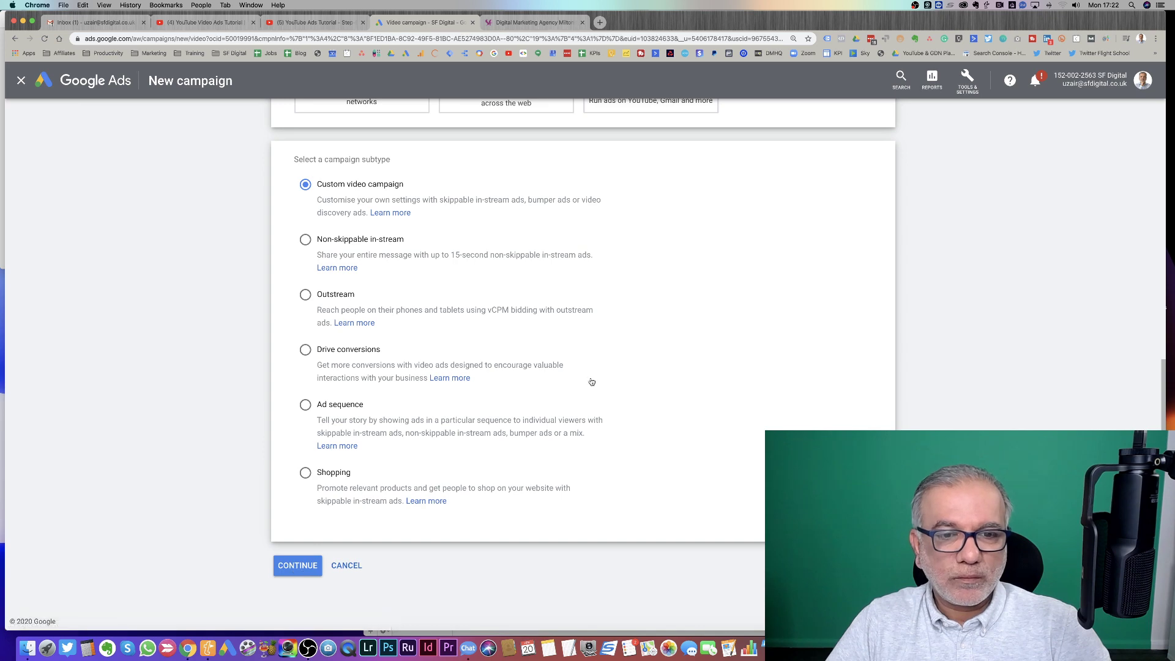
Review the new campaign's default settings, from name, bidding and budget through to the ad group section
{"action": "scroll", "coordinate": [670, 322], "scroll_direction": "down", "scroll_amount": 1}
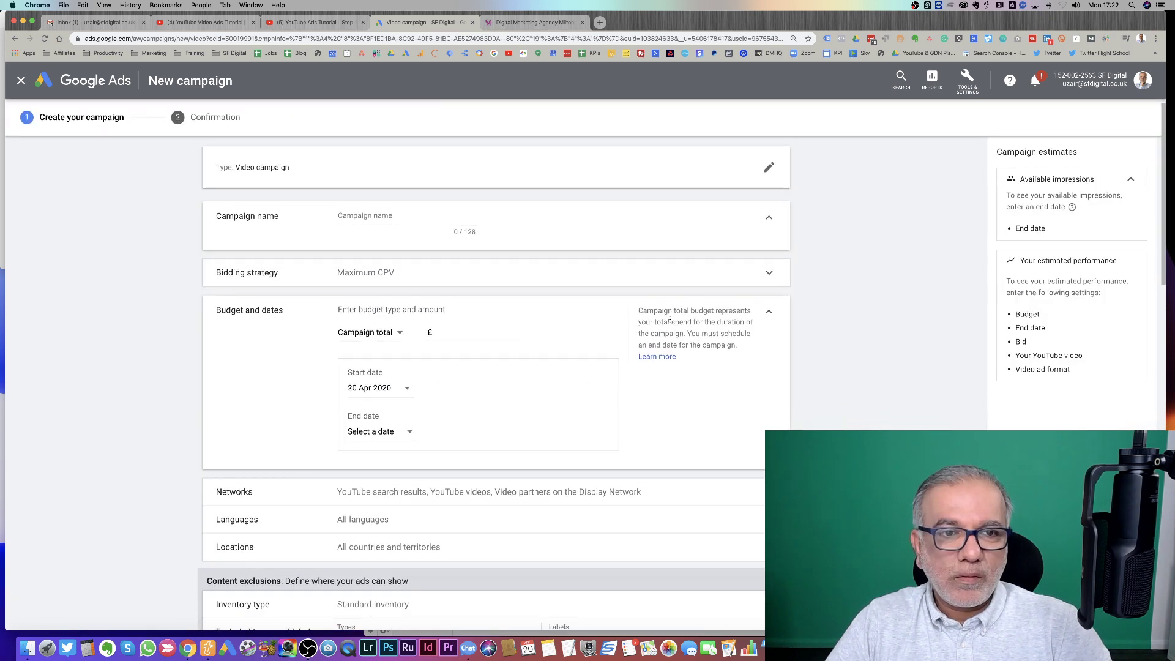
{"action": "scroll", "coordinate": [670, 319], "scroll_direction": "down", "scroll_amount": 8}
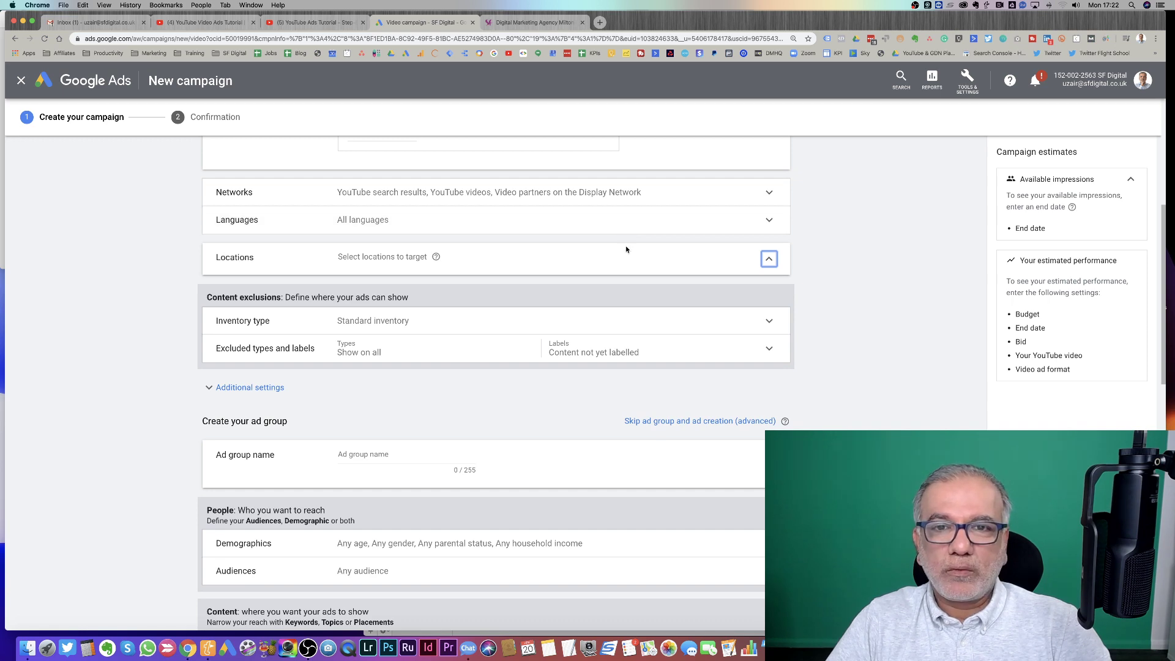
{"action": "scroll", "coordinate": [626, 251], "scroll_direction": "up", "scroll_amount": 3}
{"action": "scroll", "coordinate": [625, 251], "scroll_direction": "up", "scroll_amount": 6}
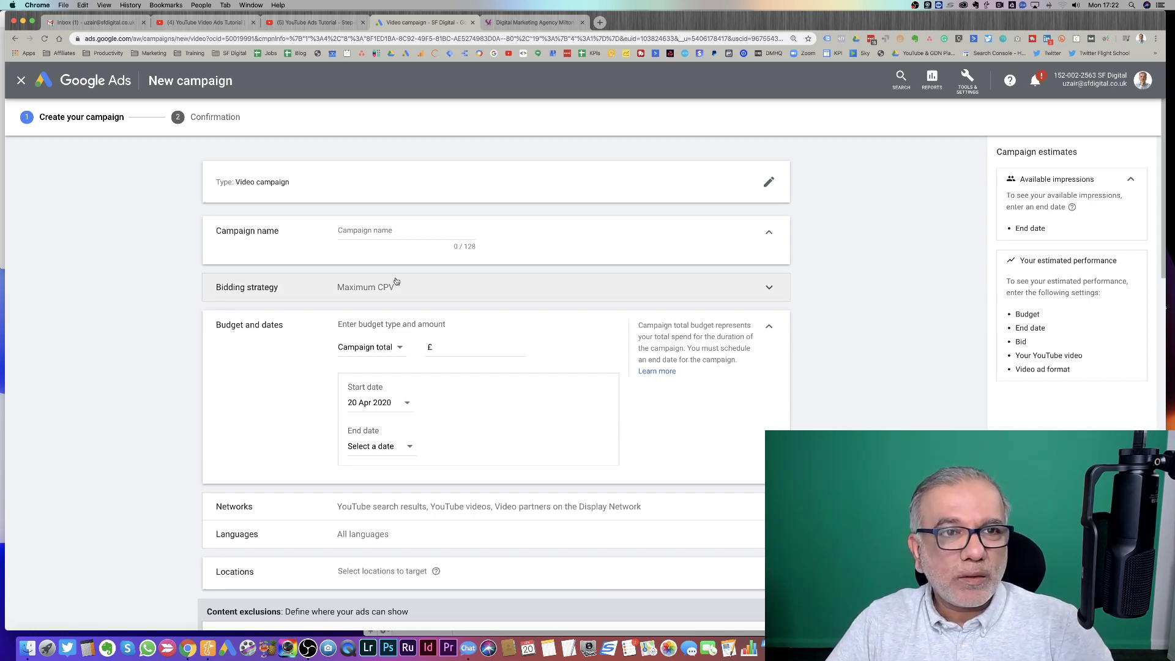
{"action": "scroll", "coordinate": [396, 282], "scroll_direction": "down", "scroll_amount": 10}
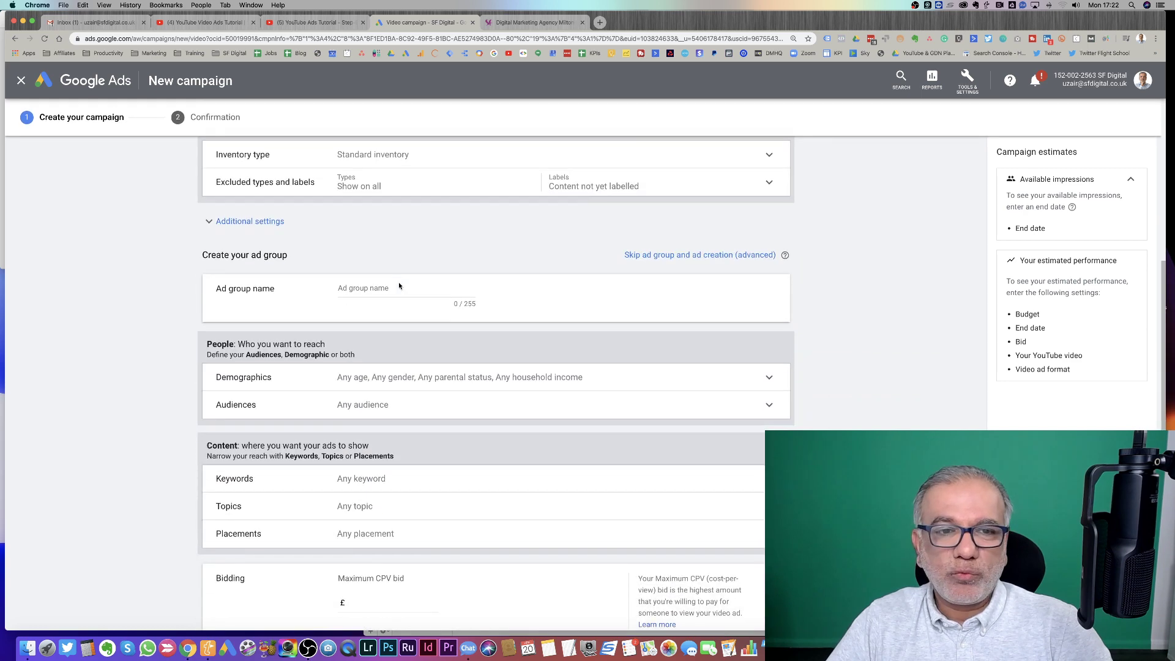
{"action": "scroll", "coordinate": [399, 286], "scroll_direction": "down", "scroll_amount": 2}
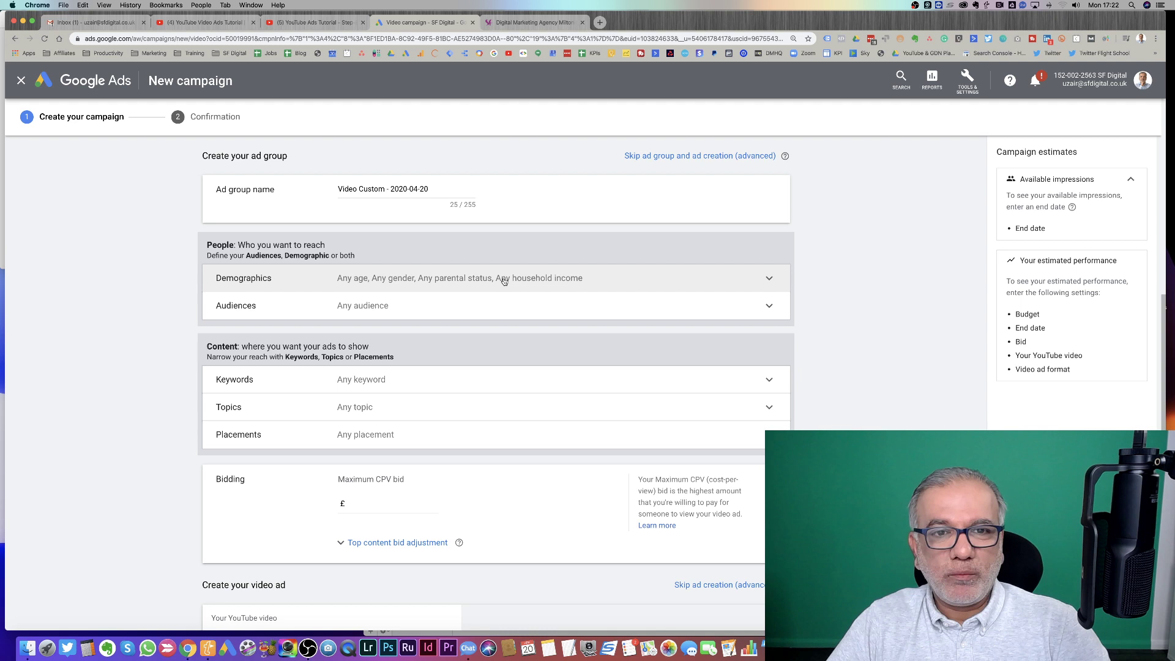
Examine the ad group's gender, age, parental status and household income targeting, along with its audience section
{"action": "left_click", "coordinate": [503, 281]}
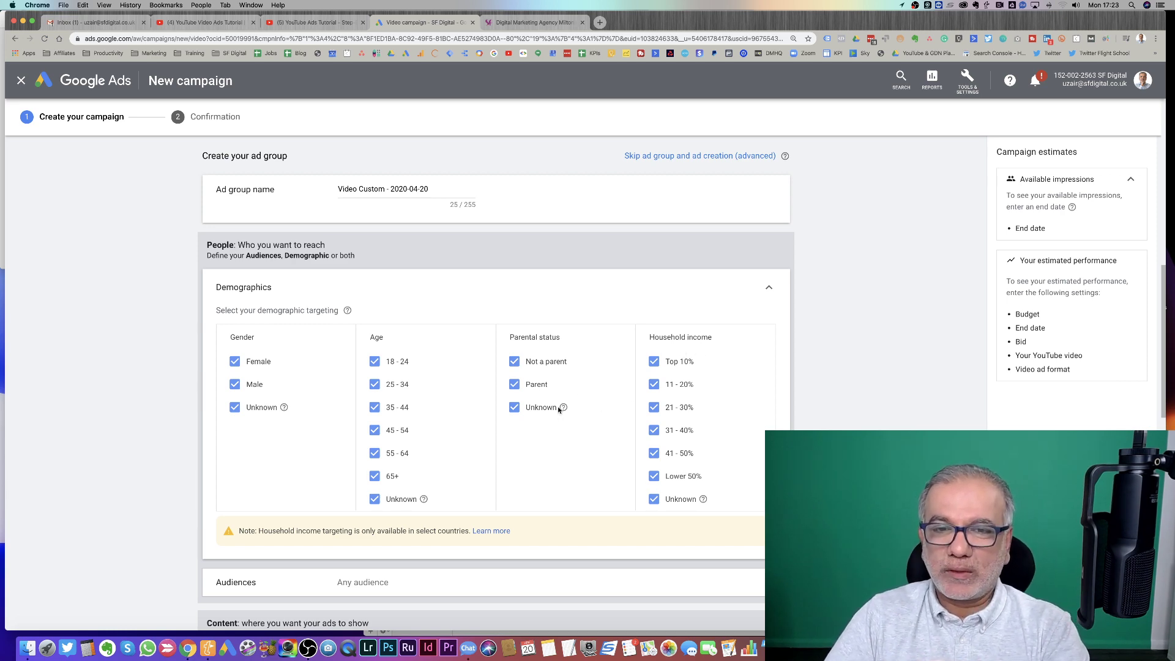
{"action": "scroll", "coordinate": [638, 425], "scroll_direction": "down", "scroll_amount": 3}
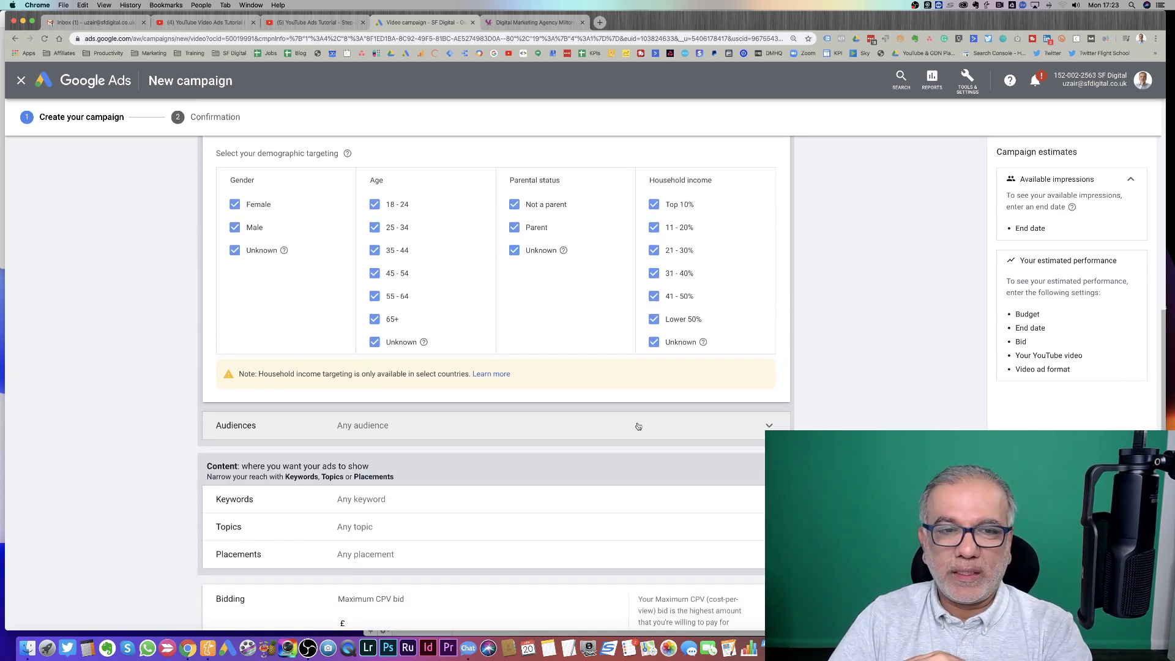
{"action": "left_click", "coordinate": [638, 426]}
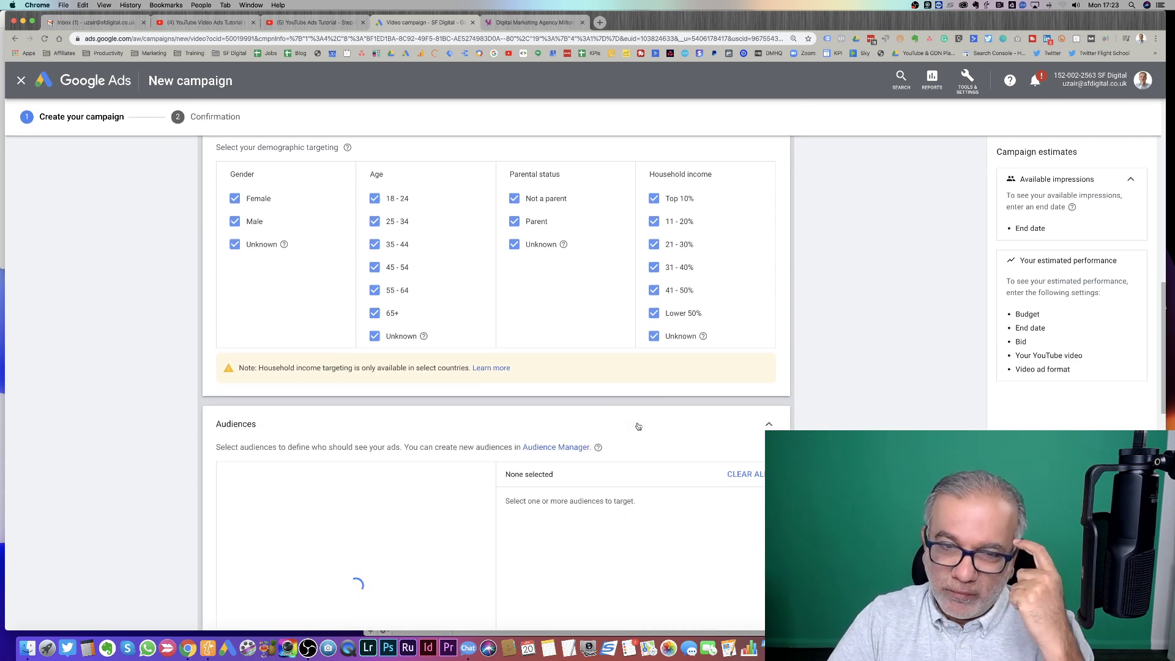
{"action": "scroll", "coordinate": [637, 425], "scroll_direction": "down", "scroll_amount": 3}
{"action": "left_click", "coordinate": [771, 255]}
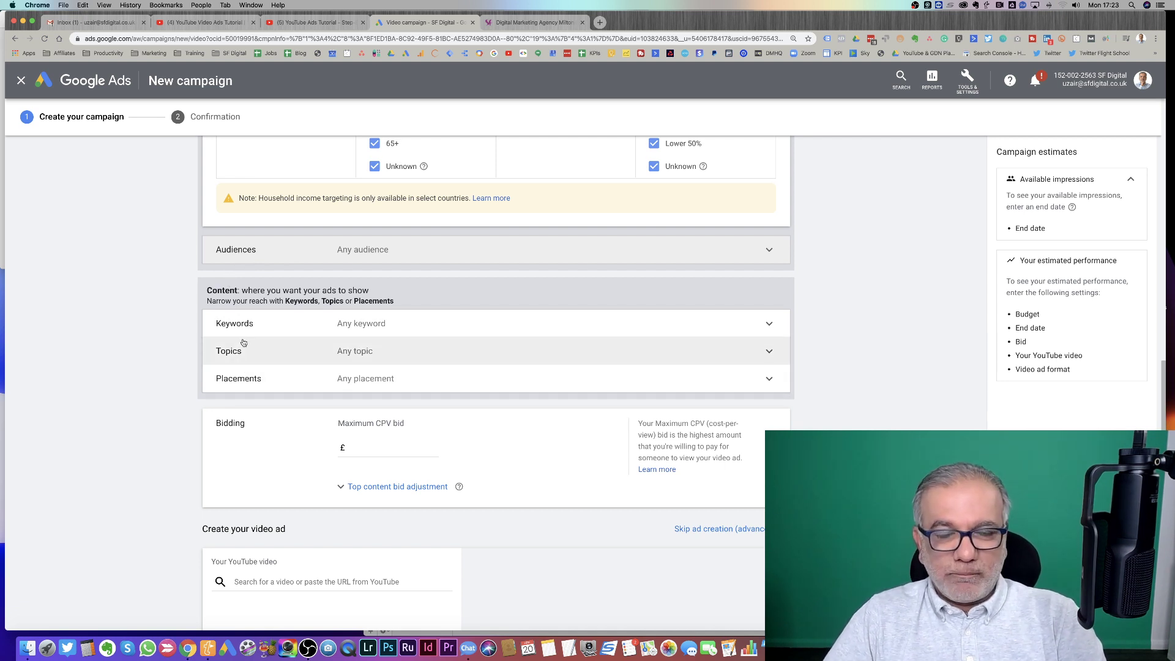
Add the in-market audiences SEO & SEM Services and Advertising & Marketing Services to the ad group's audience targeting
{"action": "left_click", "coordinate": [283, 252]}
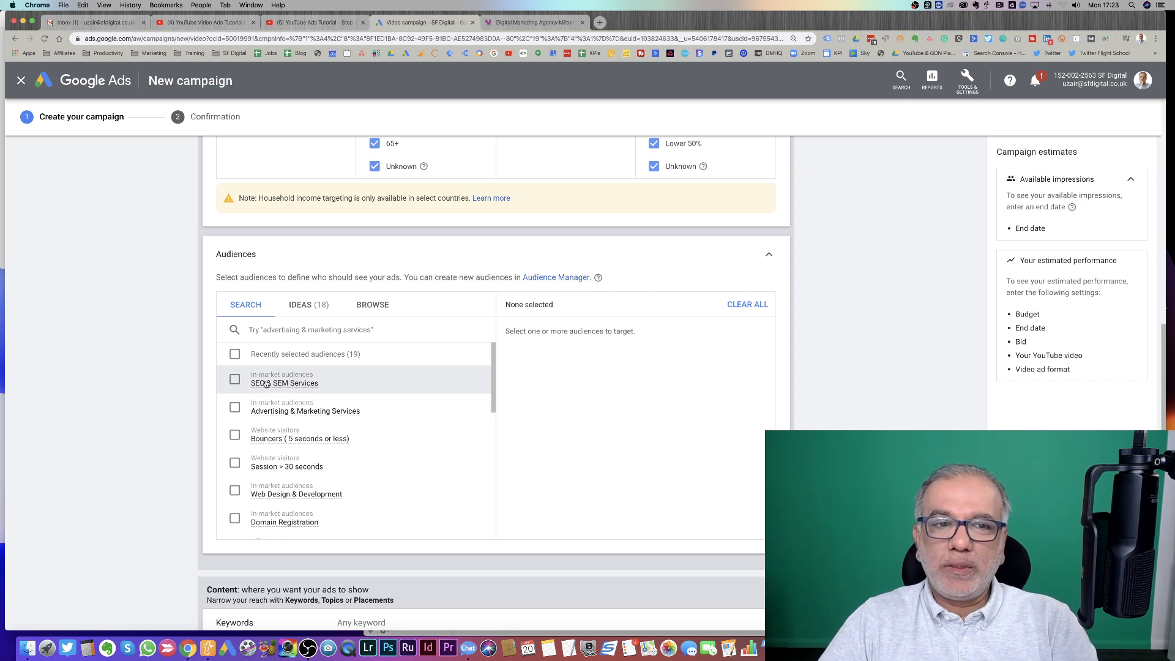
{"action": "mouse_move", "coordinate": [266, 385]}
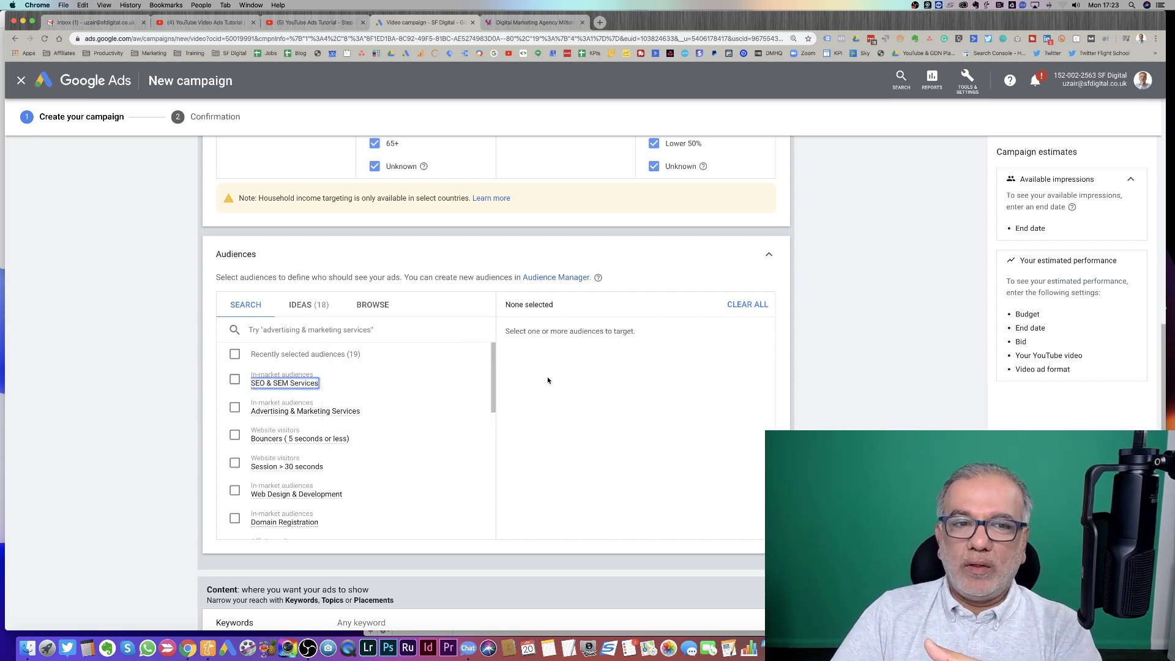
{"action": "left_click", "coordinate": [235, 381]}
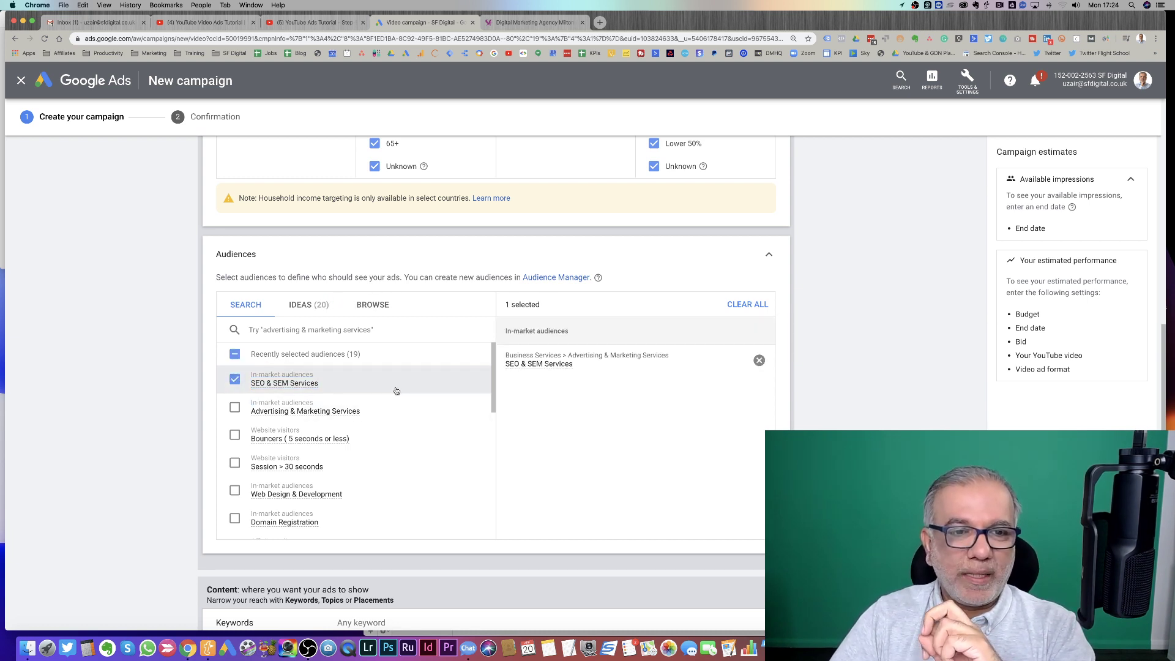
{"action": "left_click", "coordinate": [235, 408]}
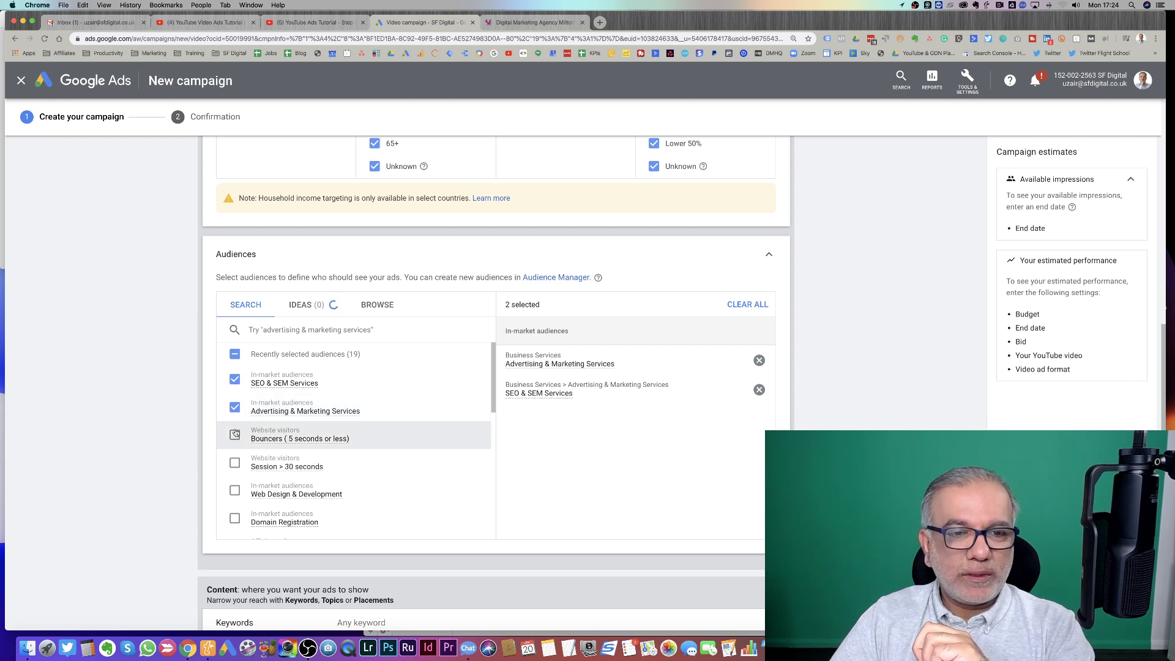
Look through the audience ideas and browsing categories, and remove both selected in-market audiences
{"action": "left_click", "coordinate": [316, 309]}
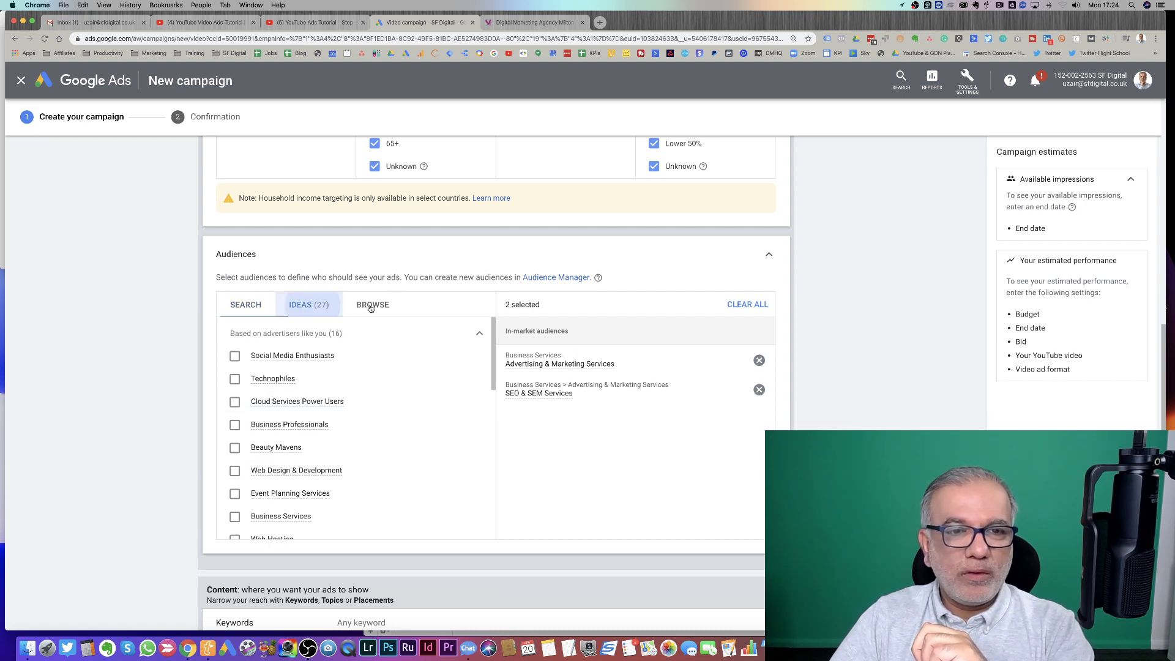
{"action": "left_click", "coordinate": [379, 308]}
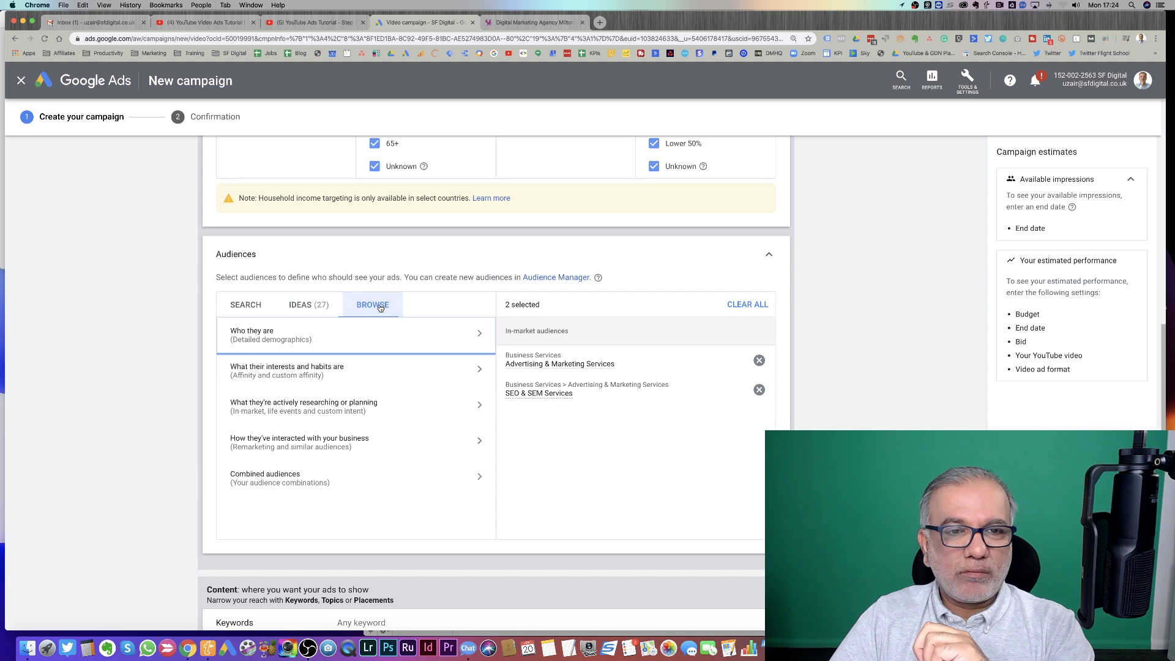
{"action": "left_click", "coordinate": [243, 305]}
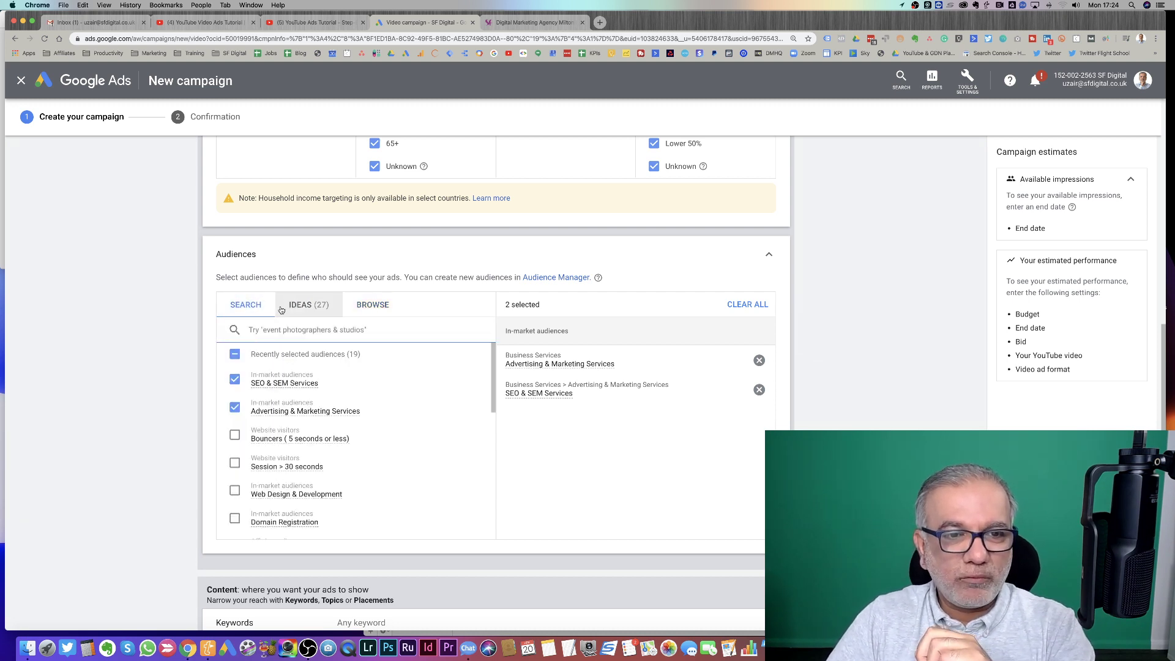
{"action": "left_click", "coordinate": [759, 361]}
{"action": "left_click", "coordinate": [759, 361]}
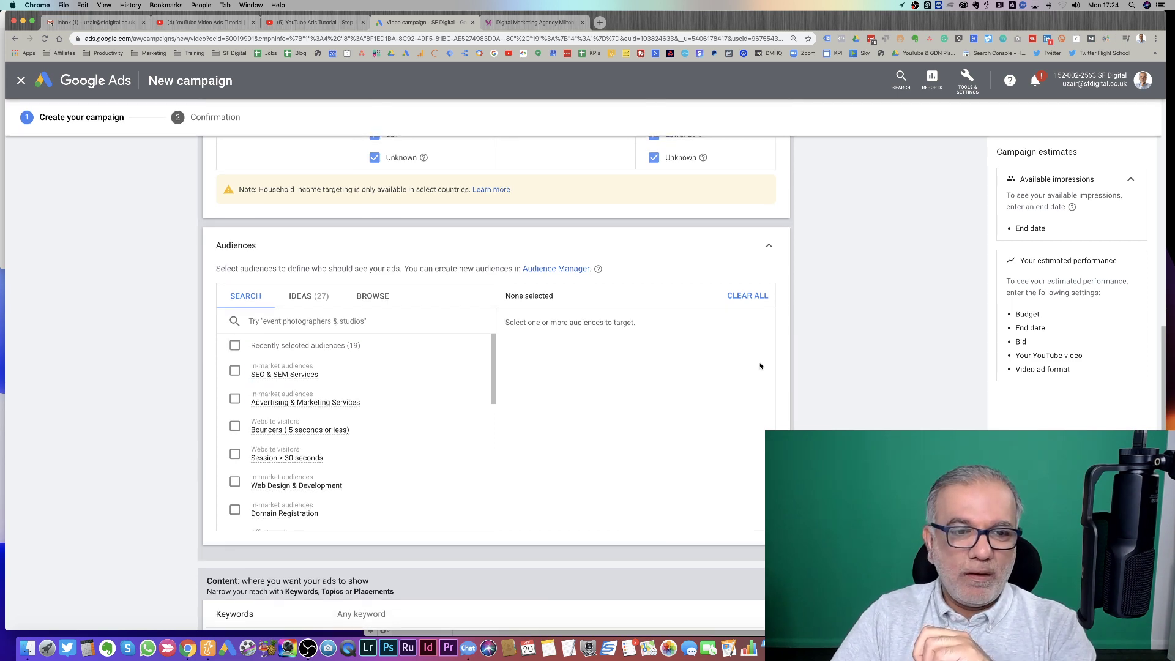
Get keyword ideas for the service "digital marketing" and add all of them to the ad group's keywords
{"action": "scroll", "coordinate": [760, 365], "scroll_direction": "down", "scroll_amount": 5}
{"action": "scroll", "coordinate": [760, 366], "scroll_direction": "down", "scroll_amount": 2}
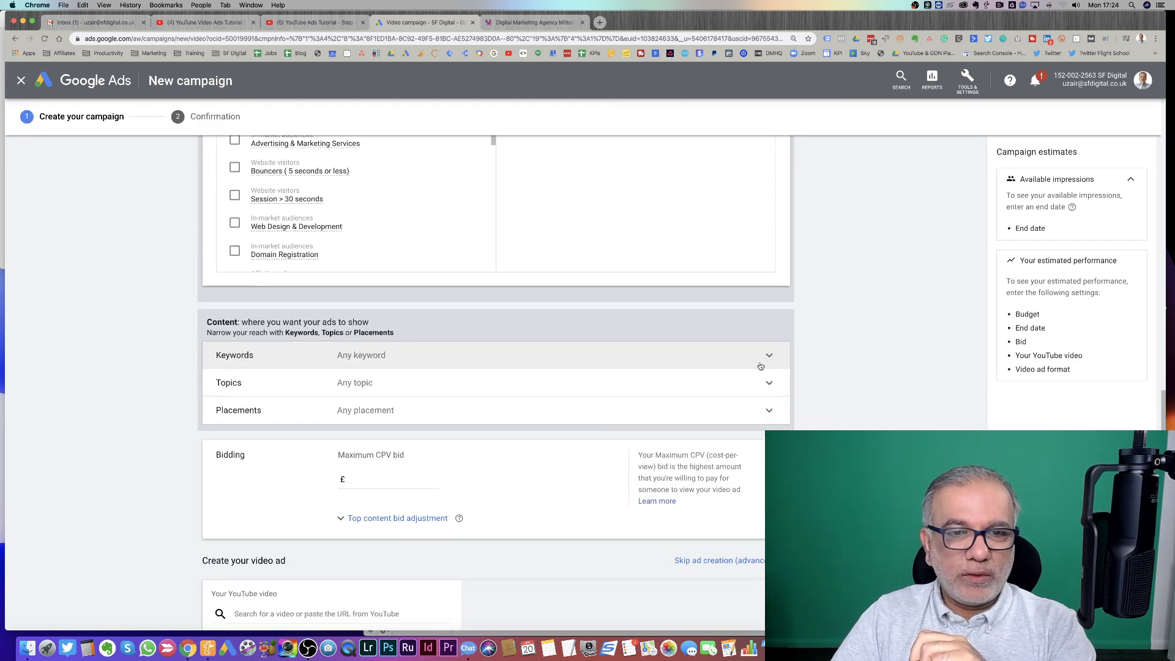
{"action": "left_click", "coordinate": [710, 364]}
{"action": "scroll", "coordinate": [709, 359], "scroll_direction": "down", "scroll_amount": 3}
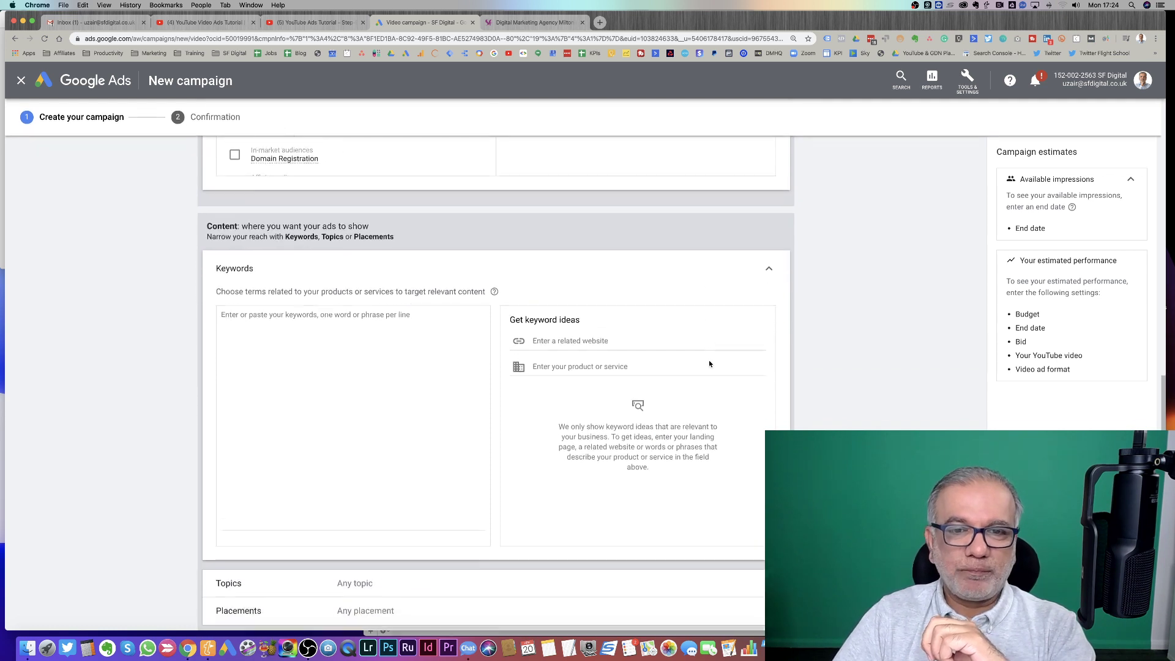
{"action": "left_click", "coordinate": [548, 329]}
{"action": "left_click", "coordinate": [563, 355]}
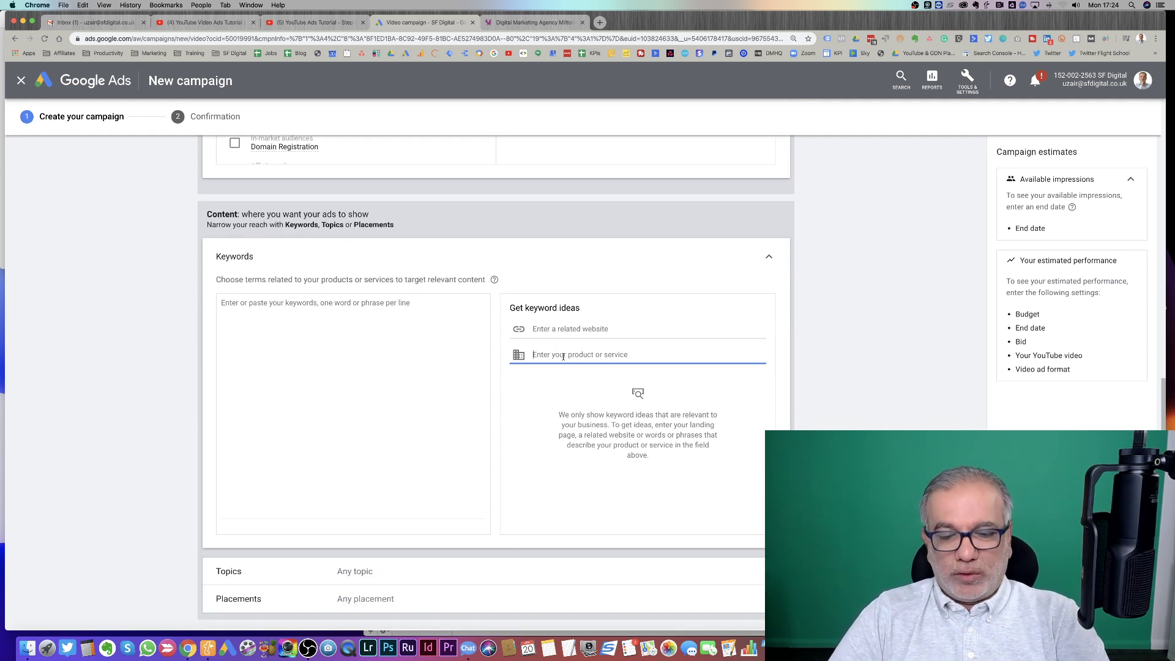
{"action": "type", "text": "digital m"}
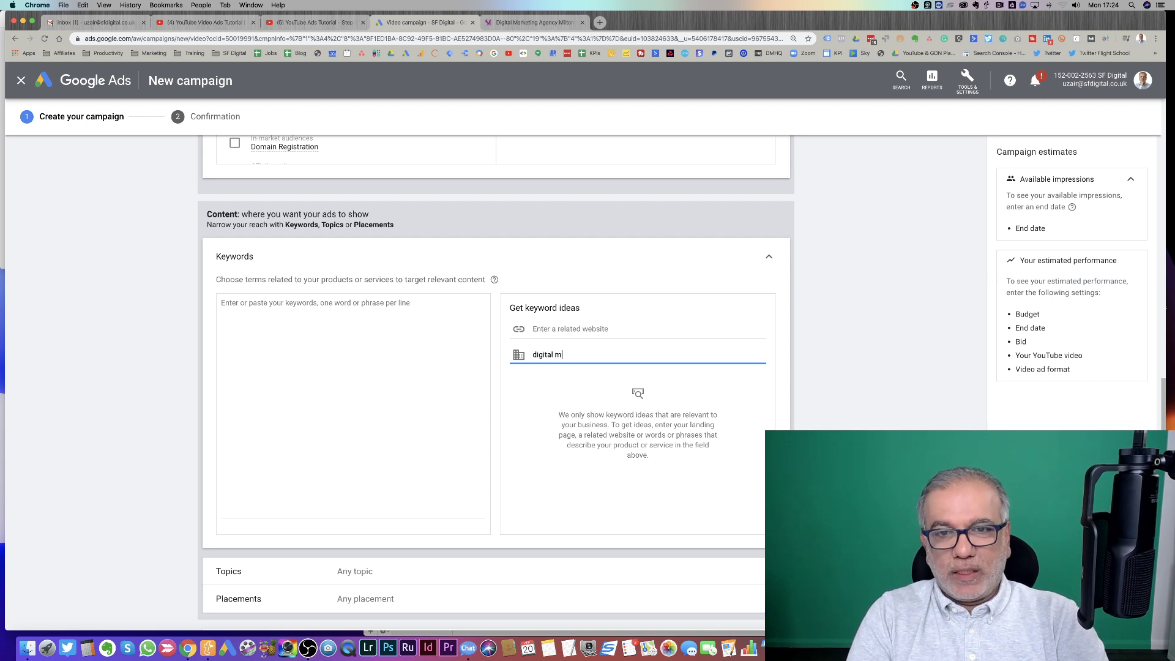
{"action": "type", "text": "arketing"}
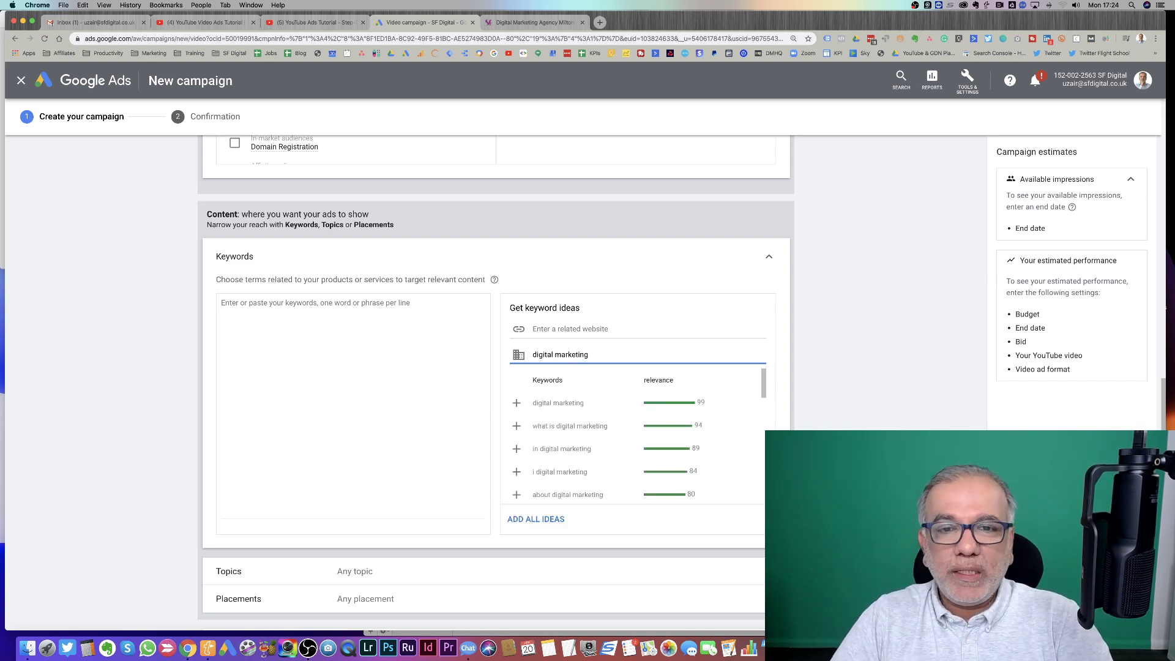
{"action": "left_click", "coordinate": [532, 519]}
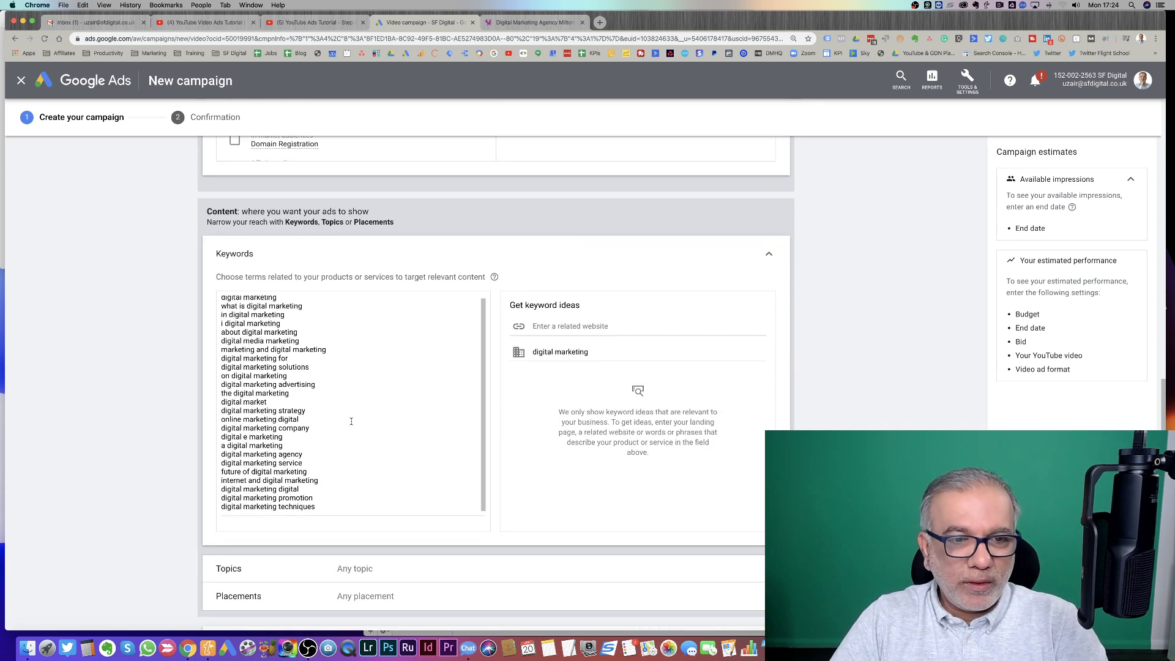
Set the ad group's maximum CPV bid to £0.10
{"action": "scroll", "coordinate": [352, 406], "scroll_direction": "down", "scroll_amount": 1}
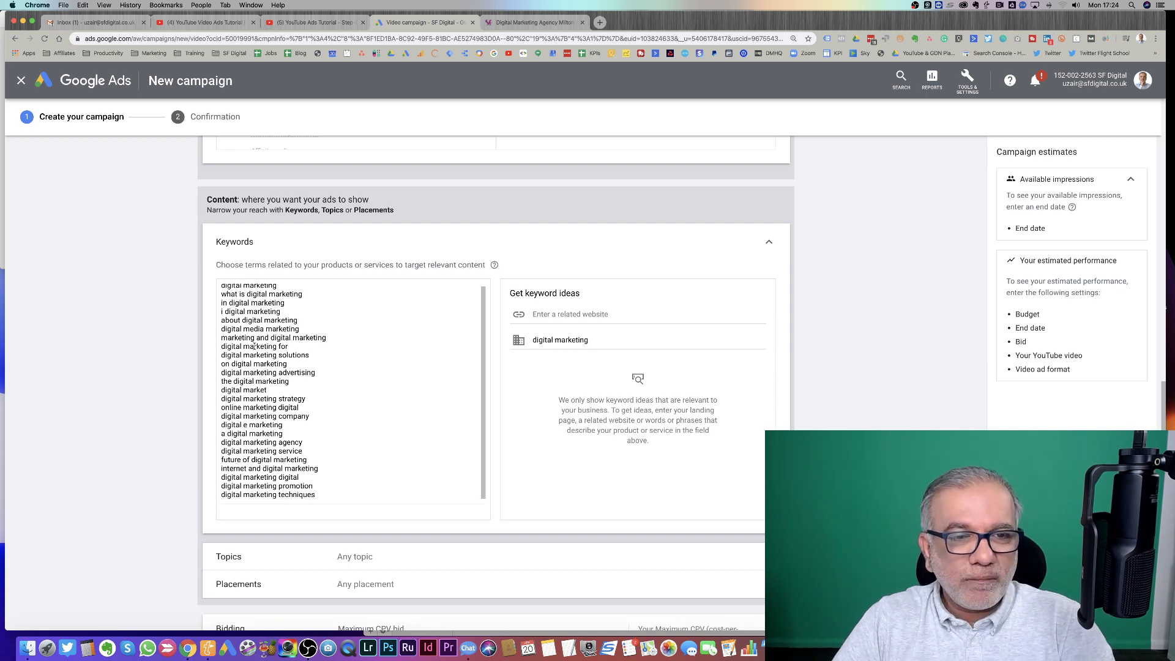
{"action": "scroll", "coordinate": [255, 346], "scroll_direction": "up", "scroll_amount": 2}
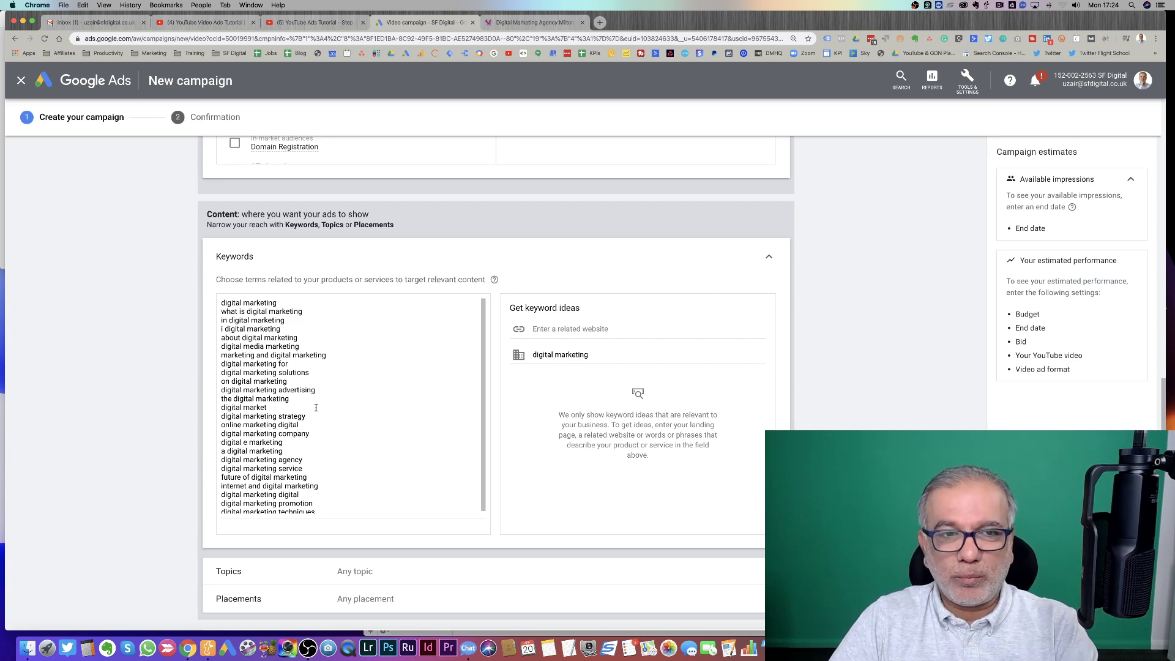
{"action": "scroll", "coordinate": [316, 407], "scroll_direction": "down", "scroll_amount": 5}
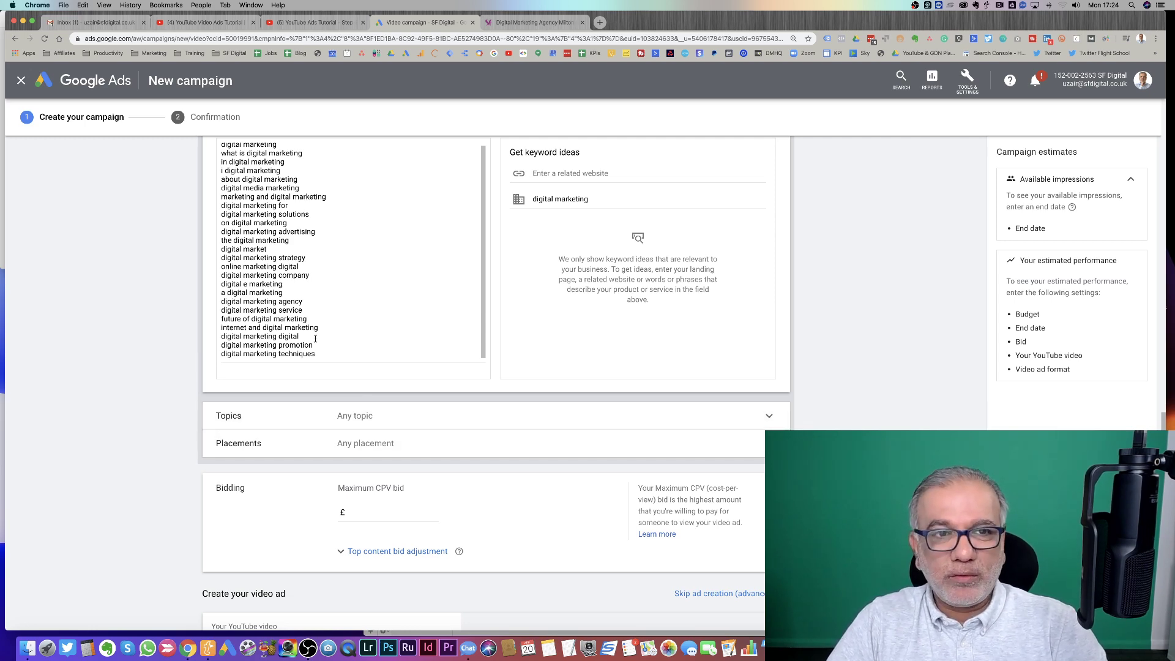
{"action": "scroll", "coordinate": [353, 270], "scroll_direction": "up", "scroll_amount": 3}
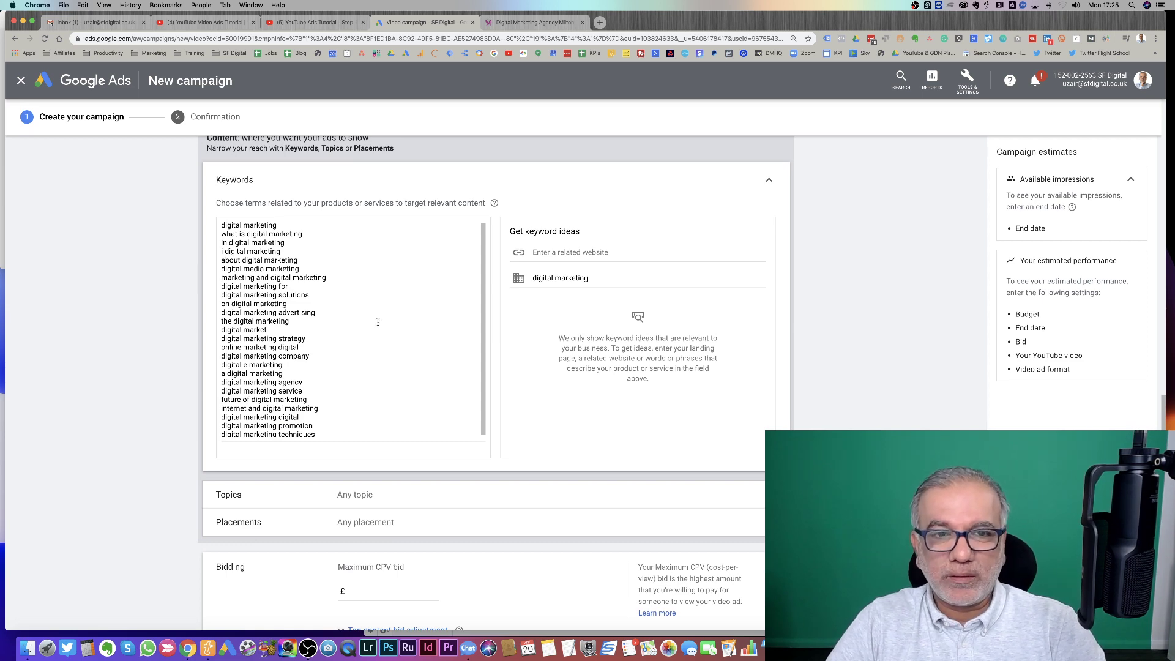
{"action": "scroll", "coordinate": [377, 322], "scroll_direction": "down", "scroll_amount": 3}
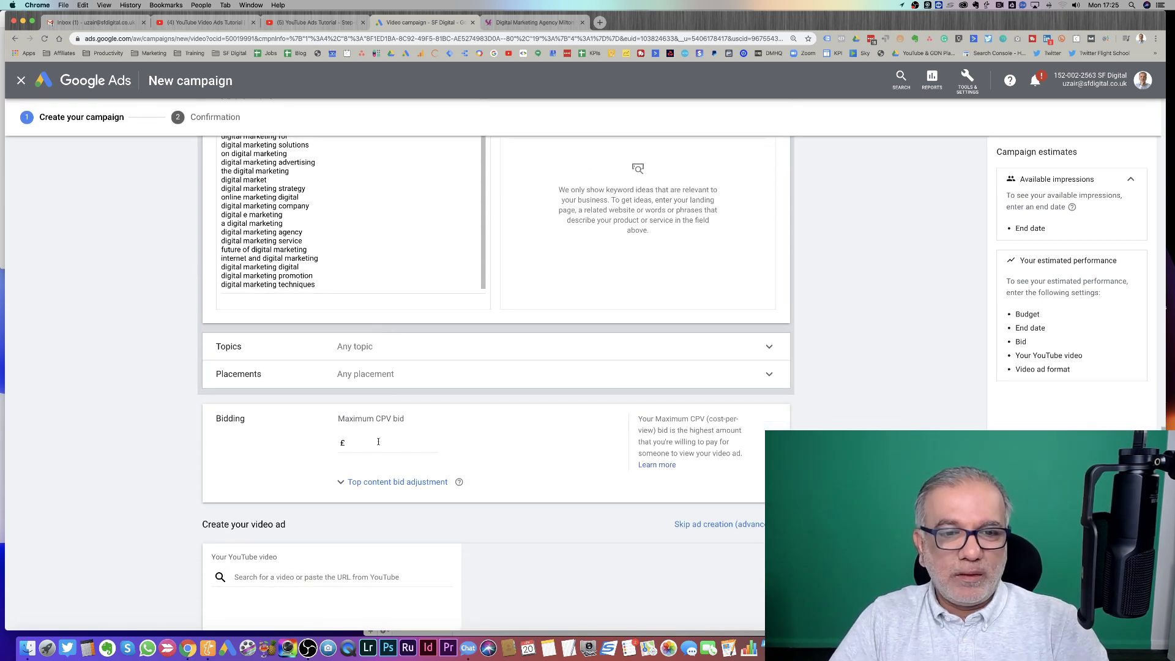
{"action": "left_click", "coordinate": [378, 442]}
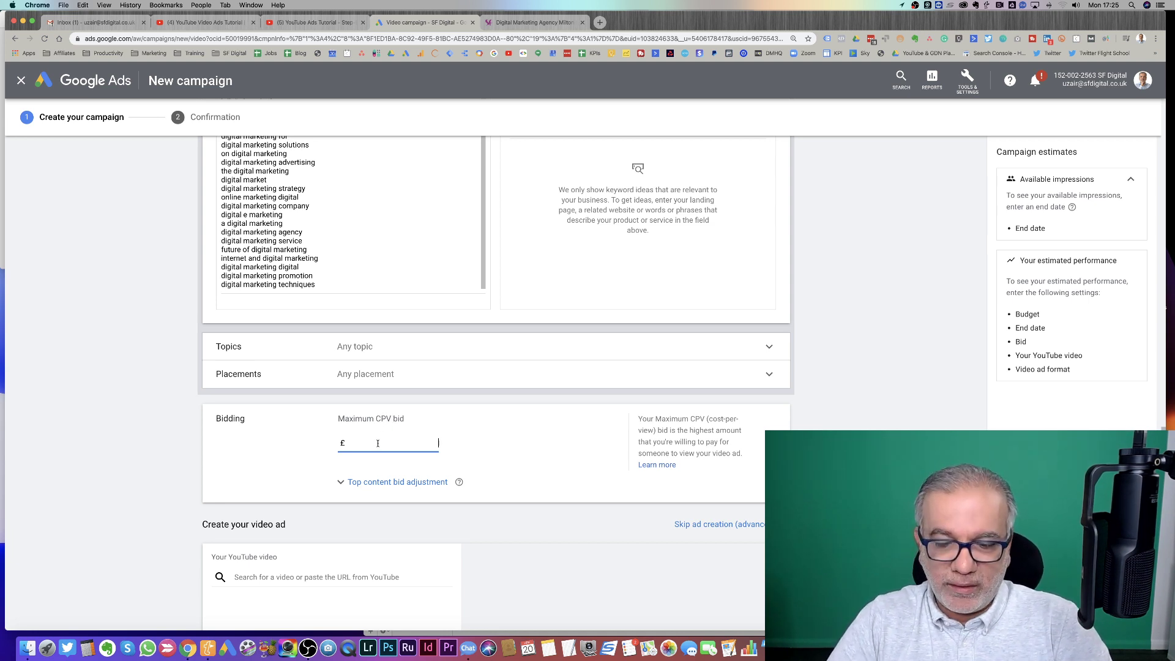
{"action": "type", "text": "0.1"}
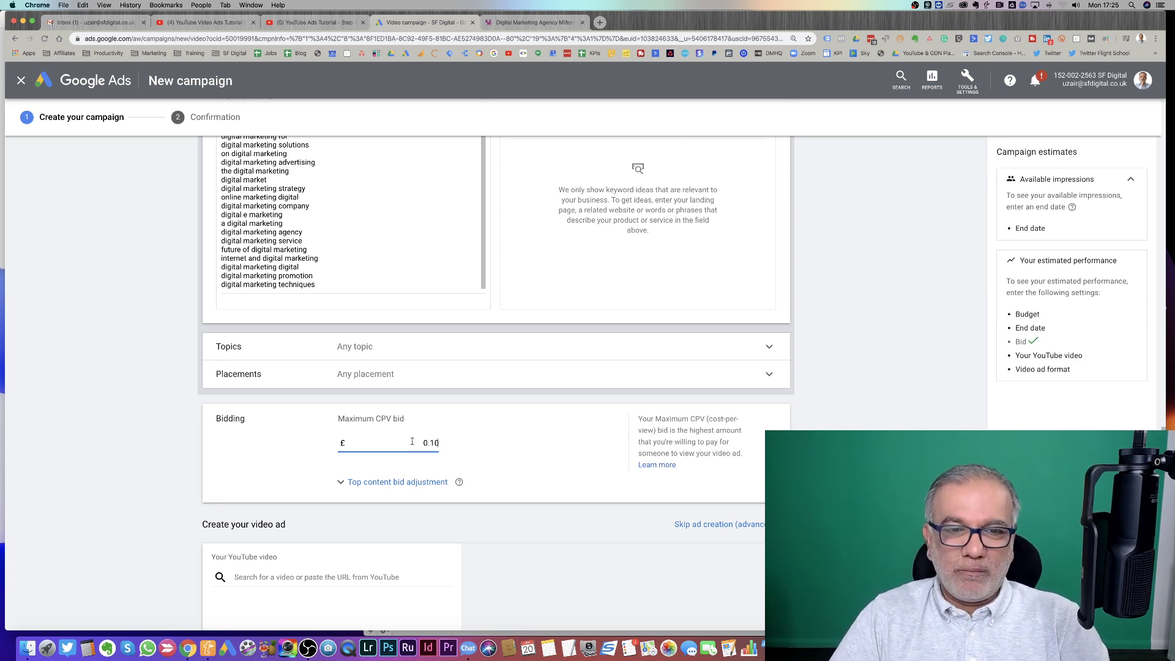
Select the YouTube video "Conversion Tracking and Attributes" for the video ad by pasting its copied URL
{"action": "scroll", "coordinate": [412, 442], "scroll_direction": "down", "scroll_amount": 2}
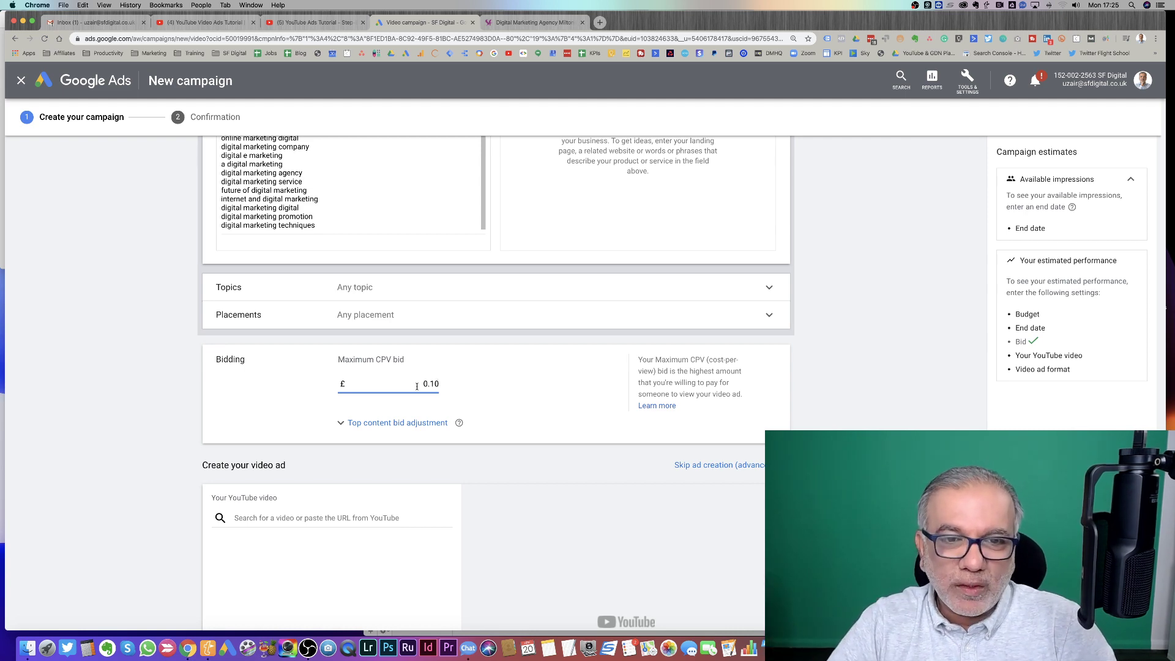
{"action": "scroll", "coordinate": [417, 386], "scroll_direction": "down", "scroll_amount": 2}
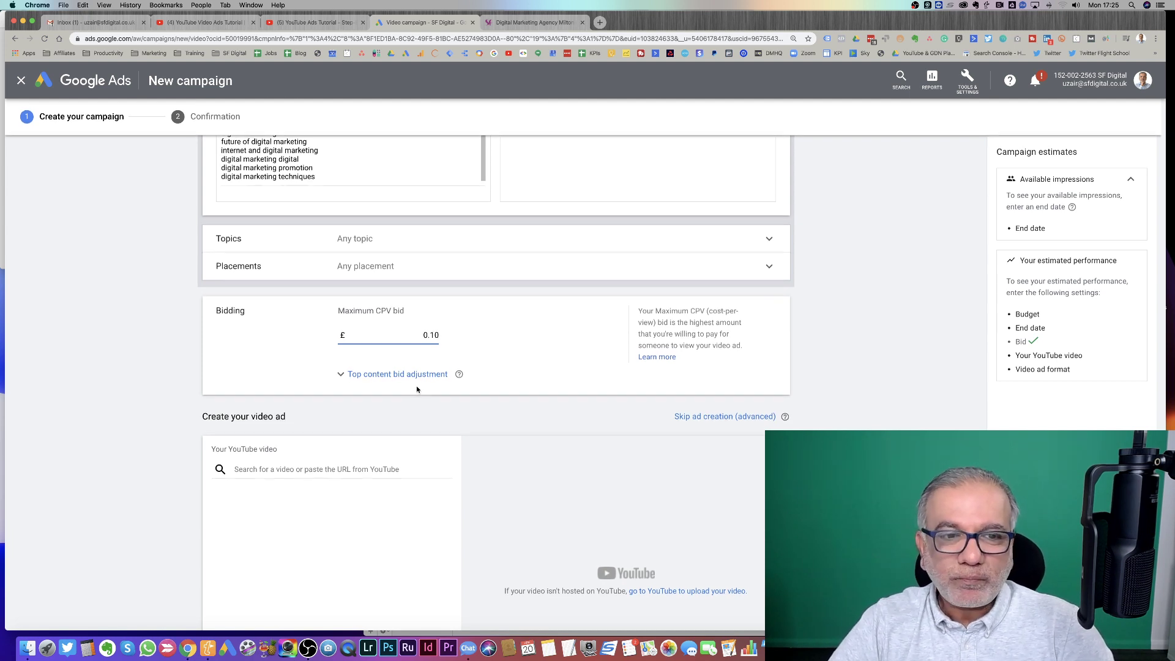
{"action": "scroll", "coordinate": [417, 390], "scroll_direction": "down", "scroll_amount": 3}
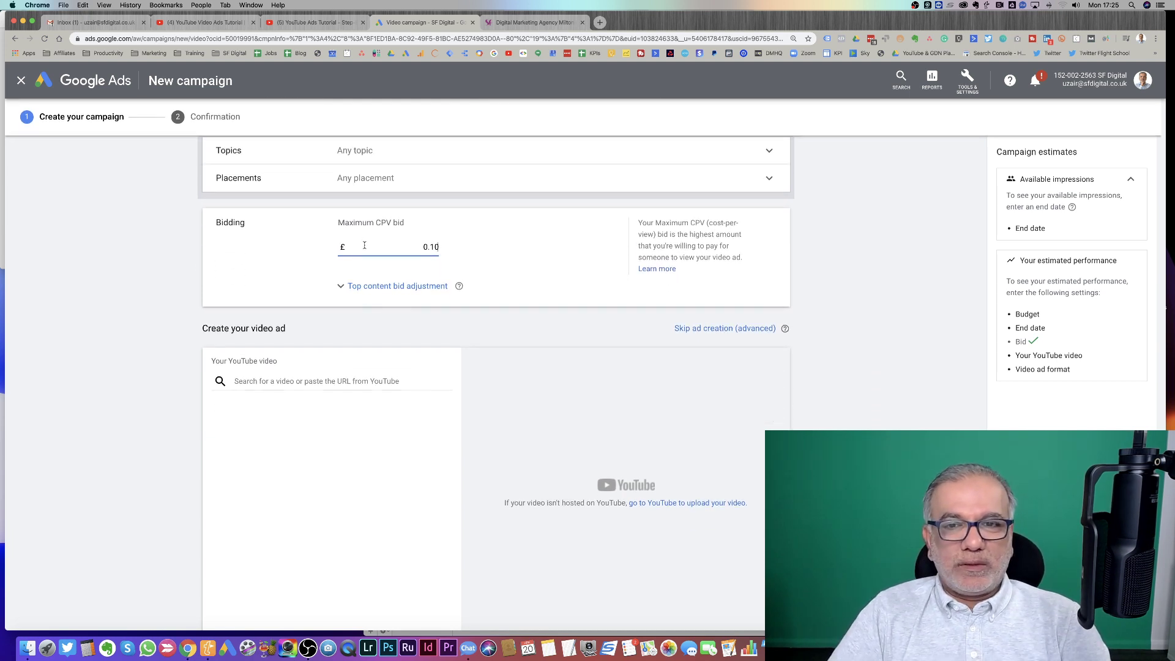
{"action": "left_click", "coordinate": [292, 381]}
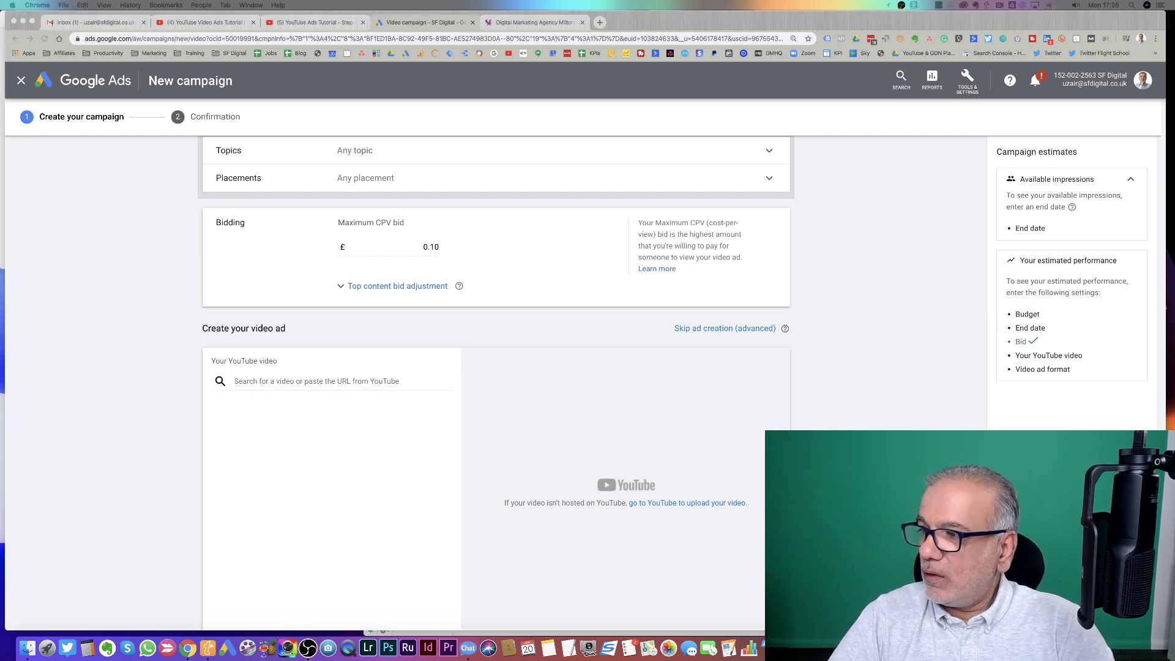
{"action": "left_click", "coordinate": [341, 381]}
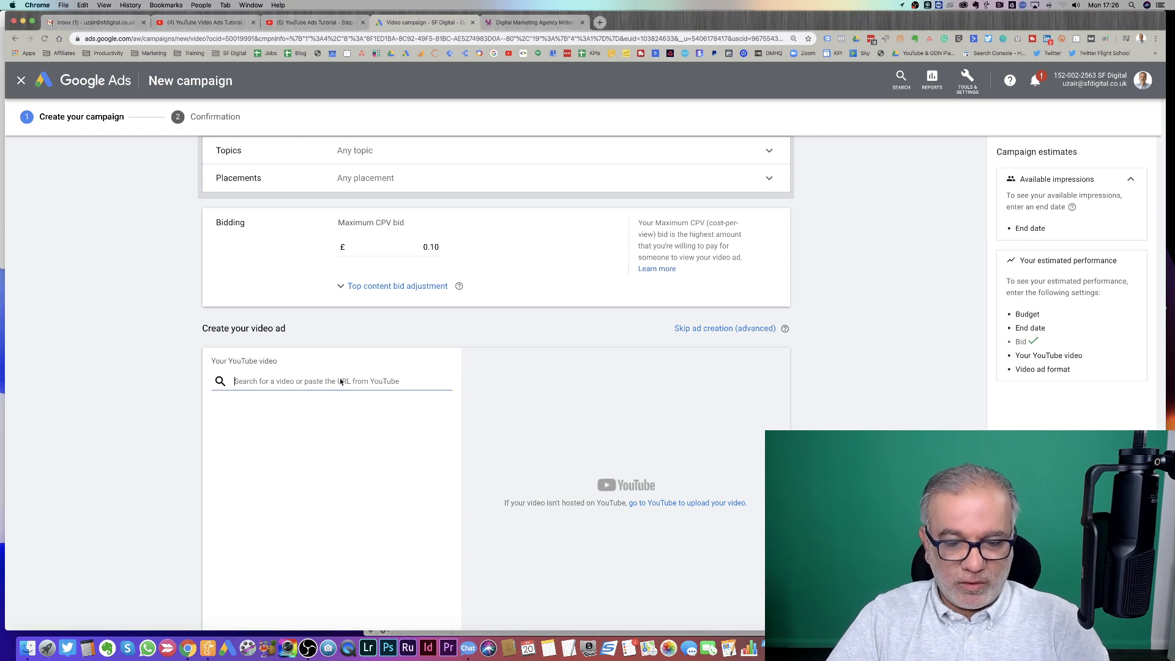
{"action": "key", "text": "cmd+v"}
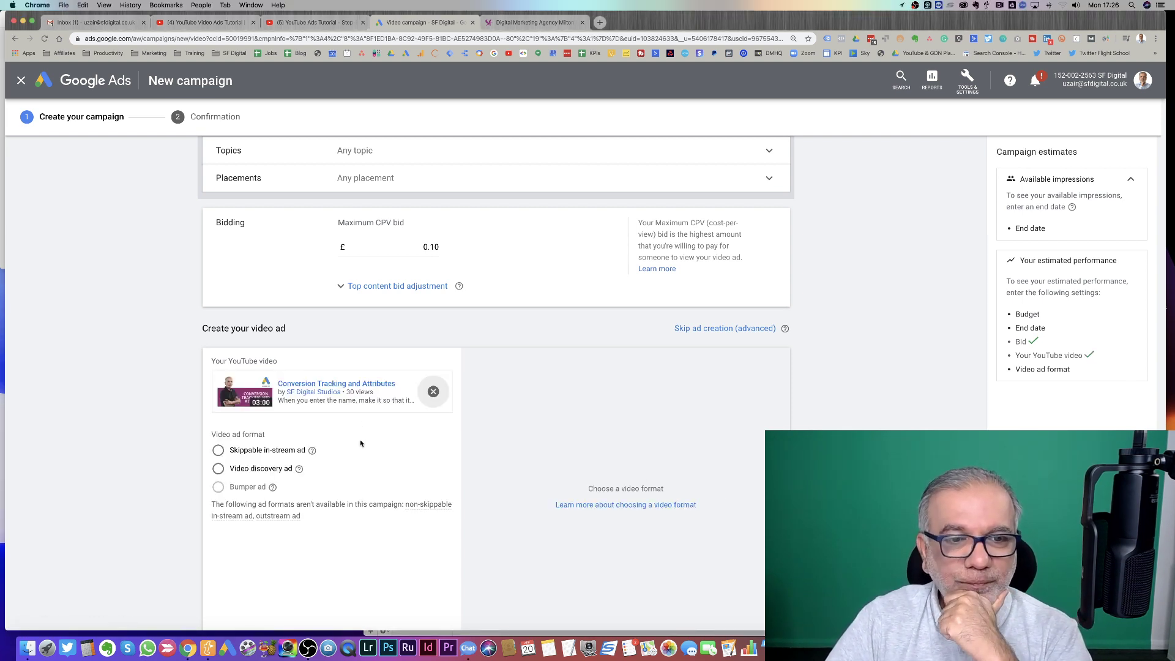
Choose the skippable in-stream ad format for the video ad and preview it on desktop
{"action": "scroll", "coordinate": [361, 443], "scroll_direction": "down", "scroll_amount": 2}
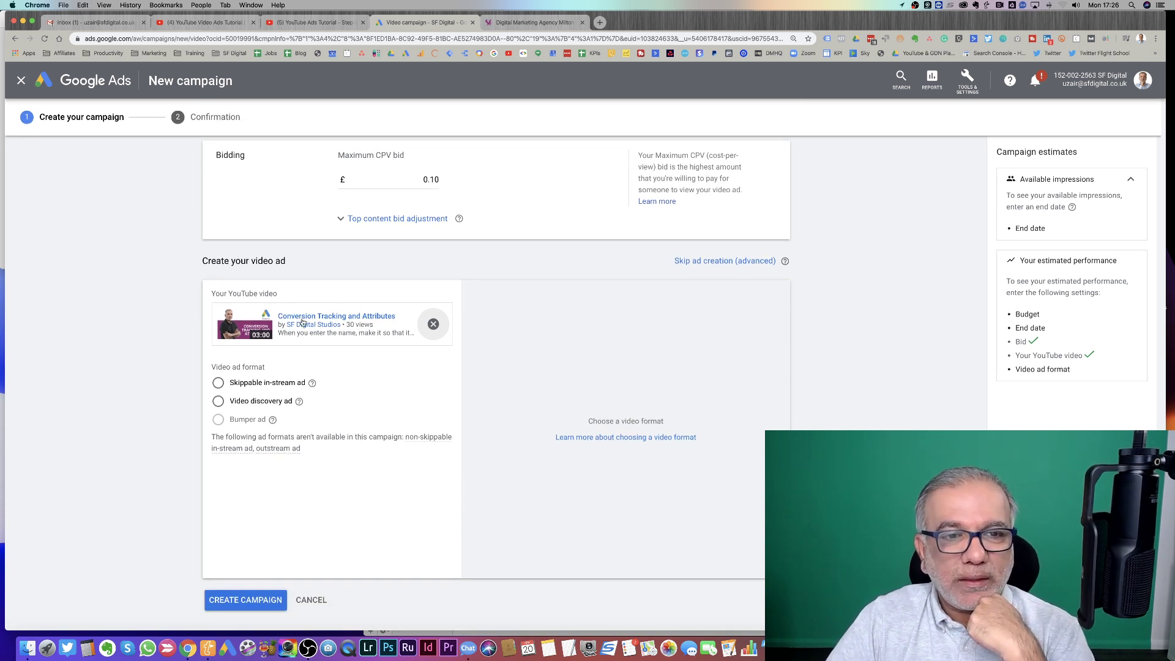
{"action": "left_click", "coordinate": [219, 384]}
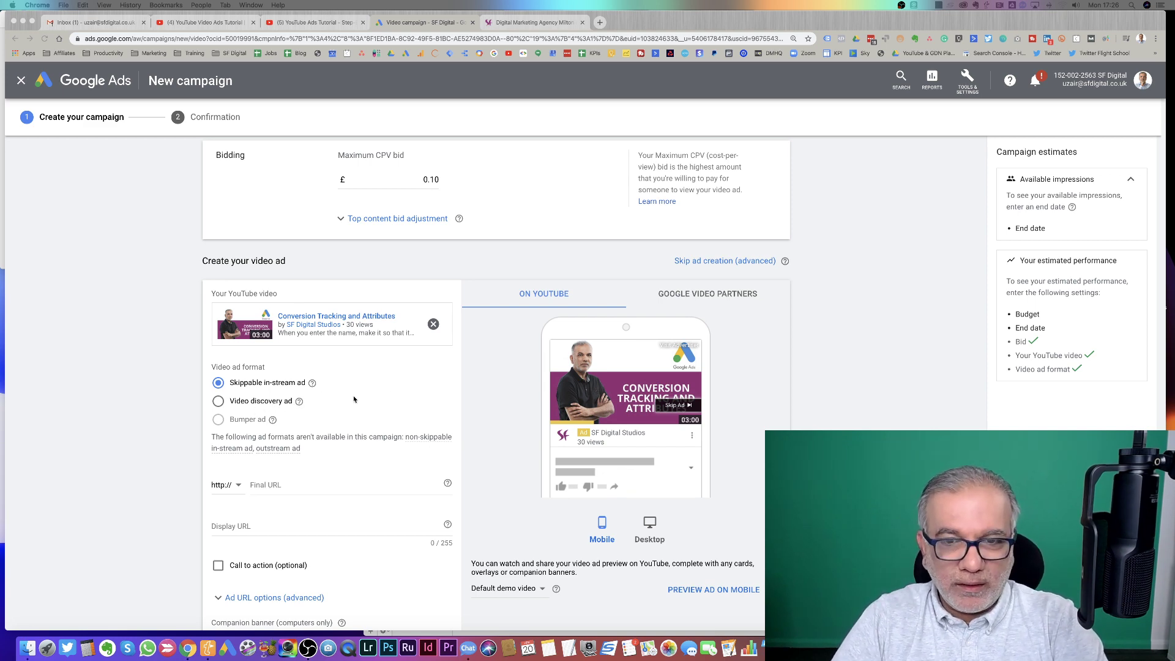
{"action": "scroll", "coordinate": [354, 399], "scroll_direction": "down", "scroll_amount": 2}
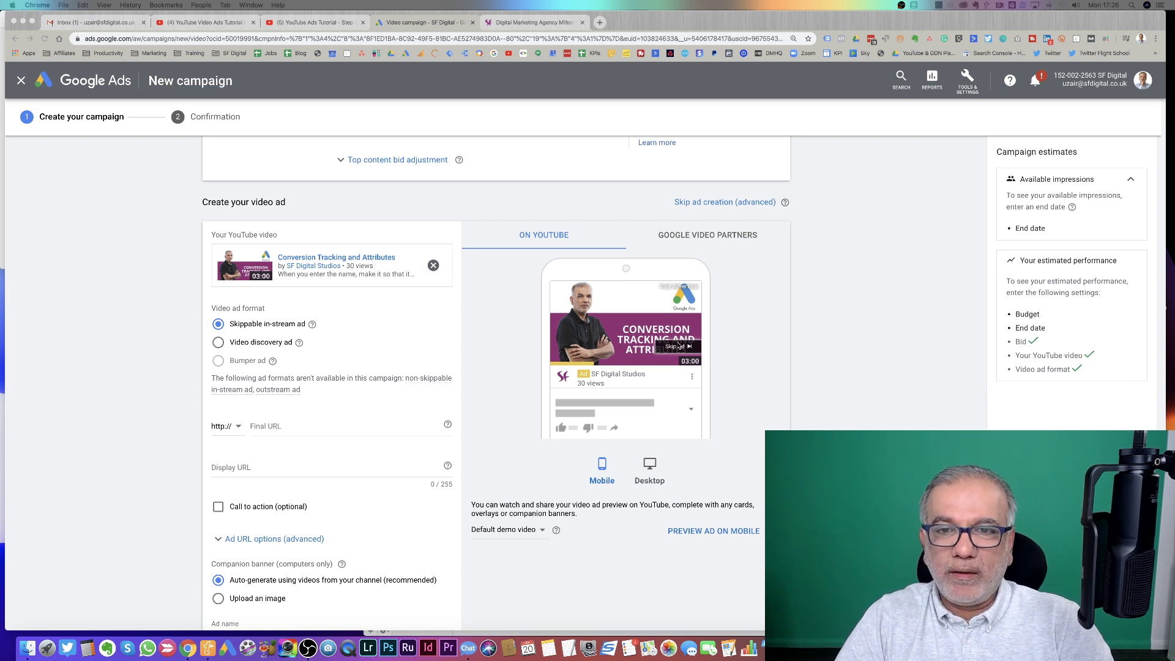
{"action": "left_click", "coordinate": [648, 467]}
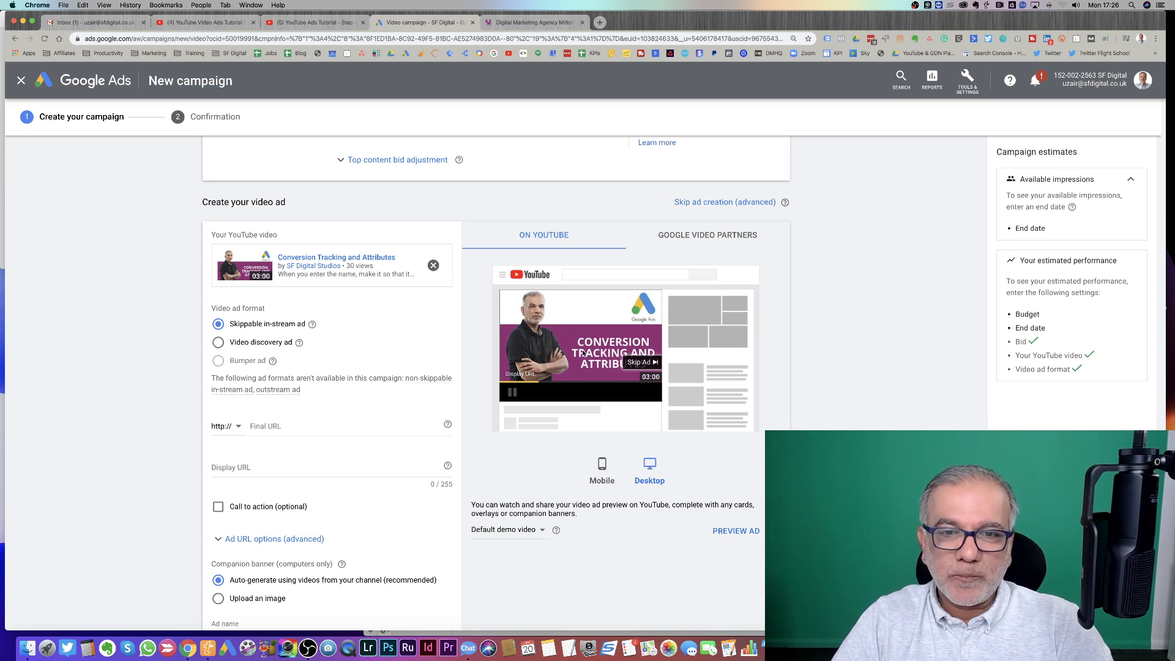
{"action": "left_click", "coordinate": [280, 429]}
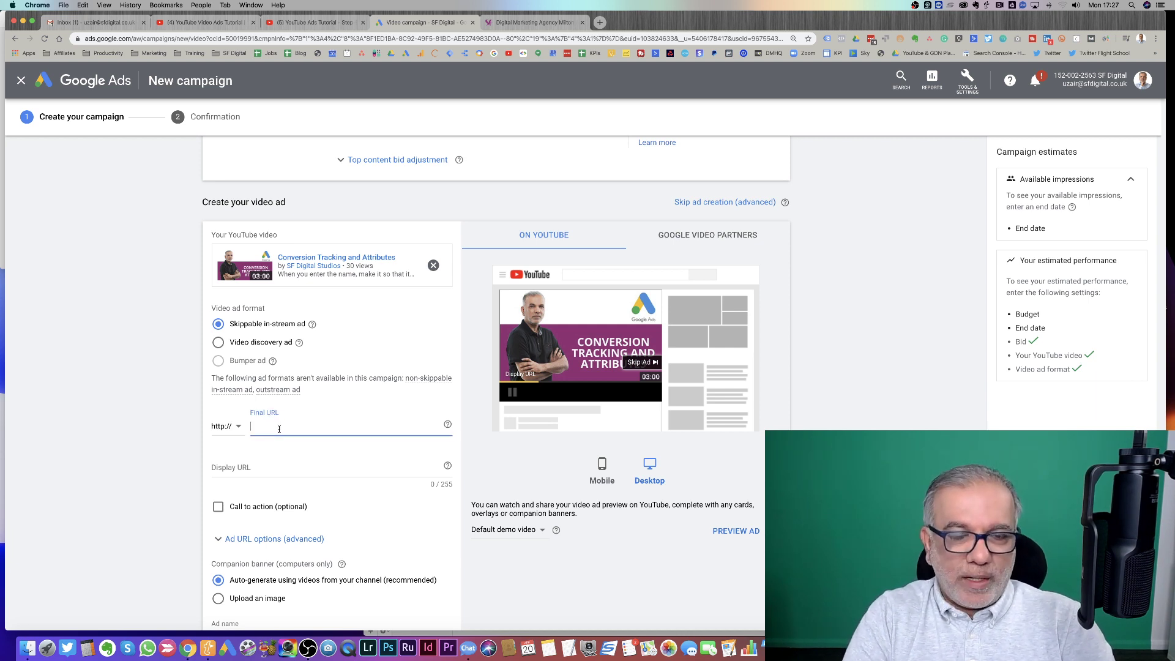
{"action": "type", "text": "www.sfd"}
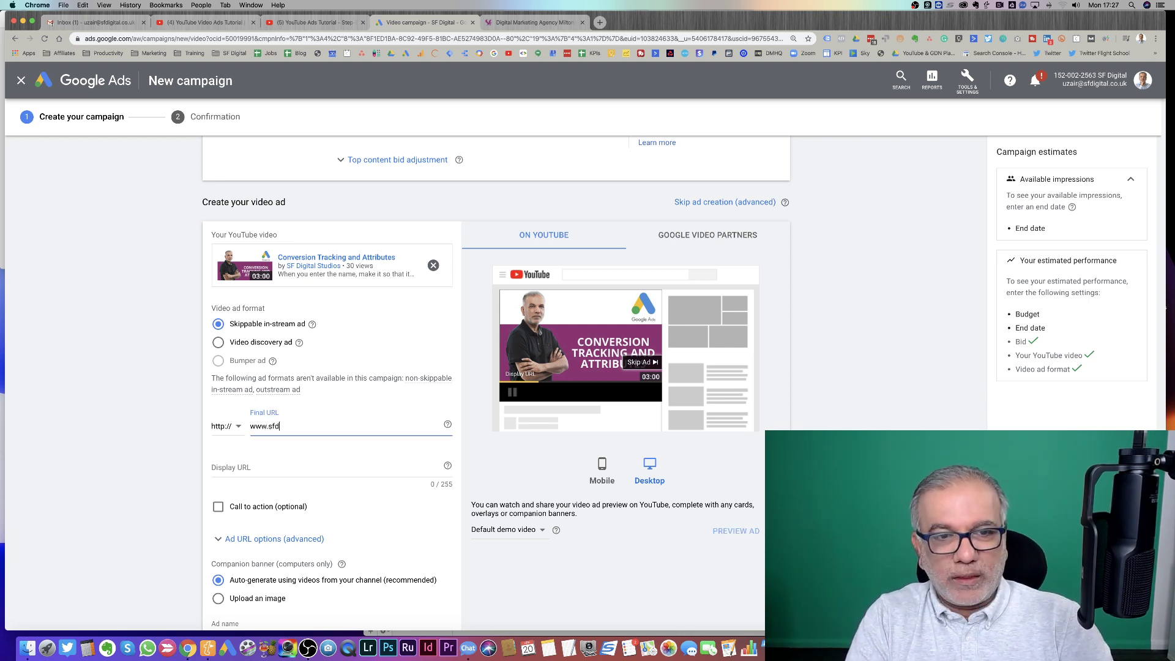
{"action": "type", "text": "igital."}
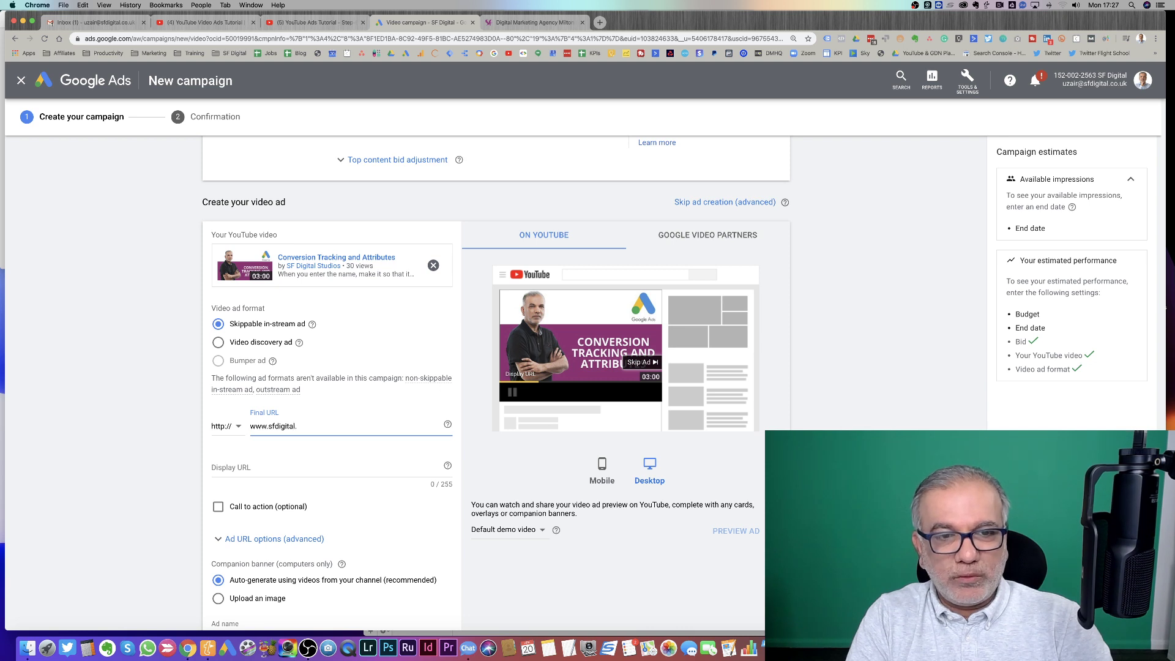
{"action": "type", "text": "co.uk/"}
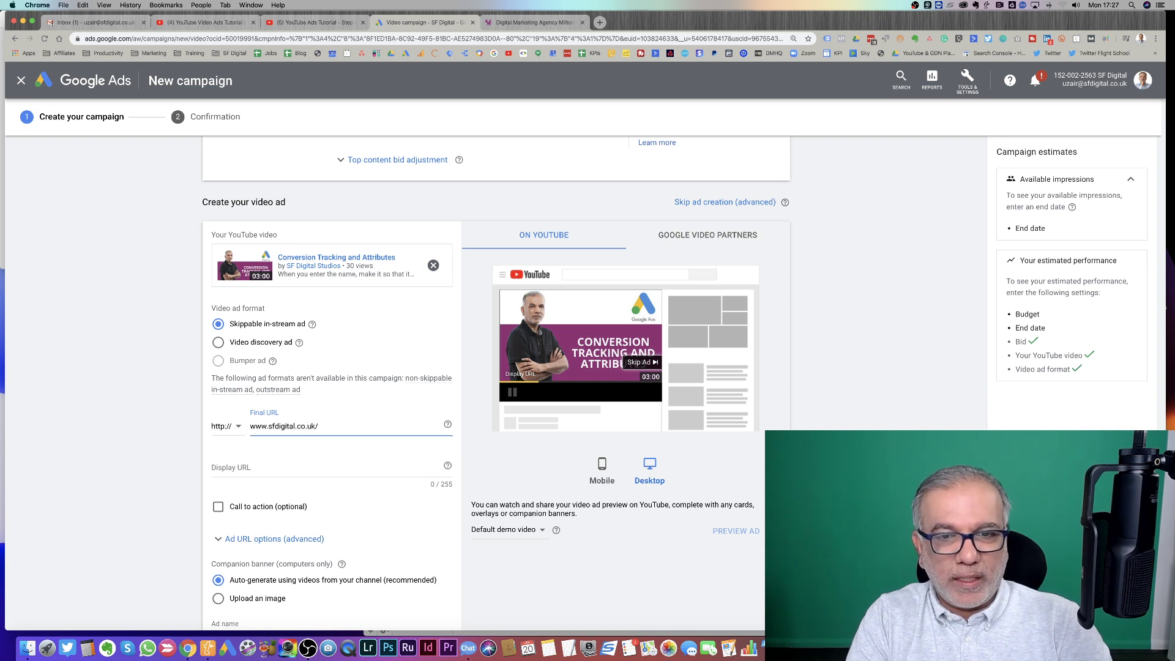
{"action": "type", "text": "blog"}
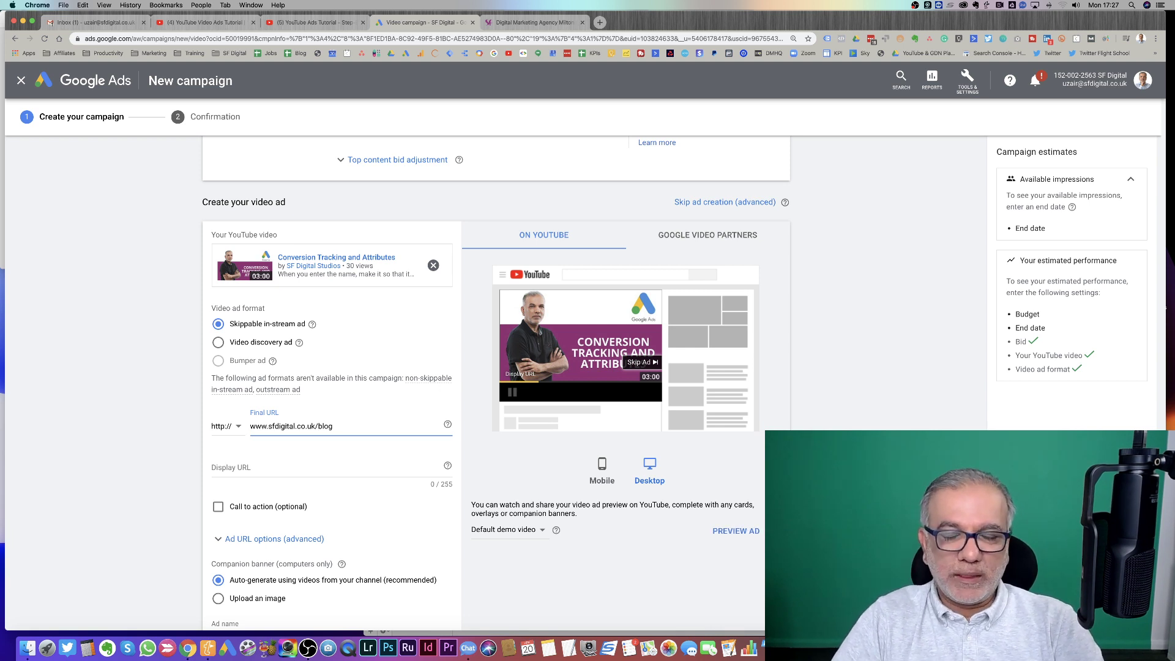
{"action": "left_click", "coordinate": [238, 430]}
{"action": "left_click", "coordinate": [234, 458]}
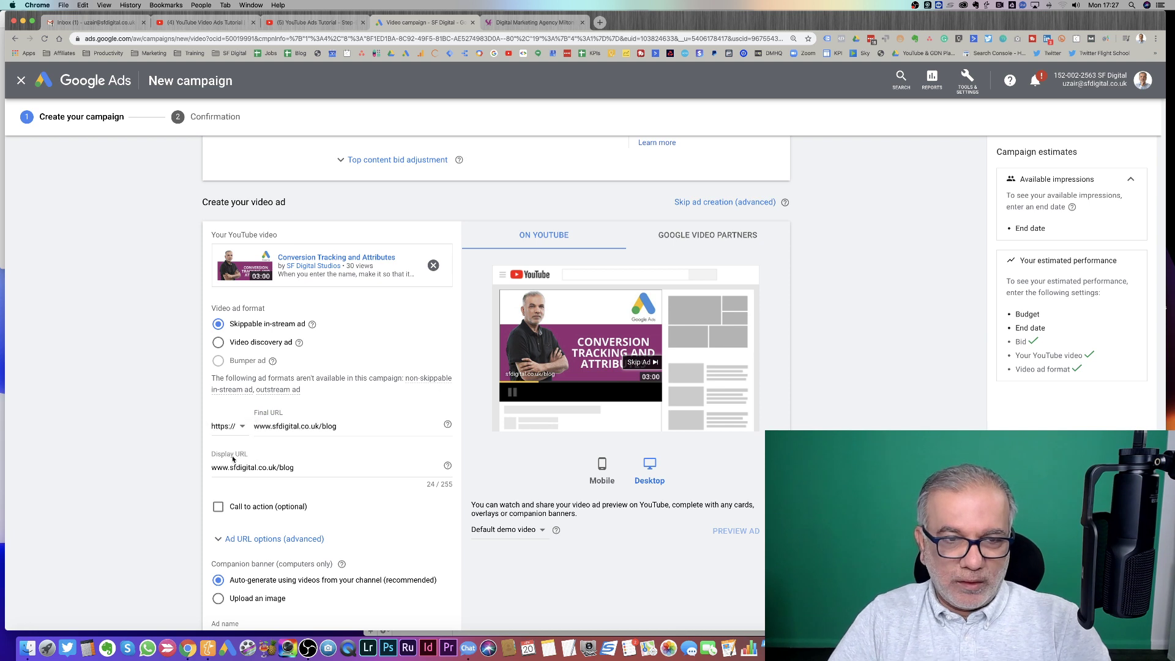
{"action": "left_click", "coordinate": [310, 469]}
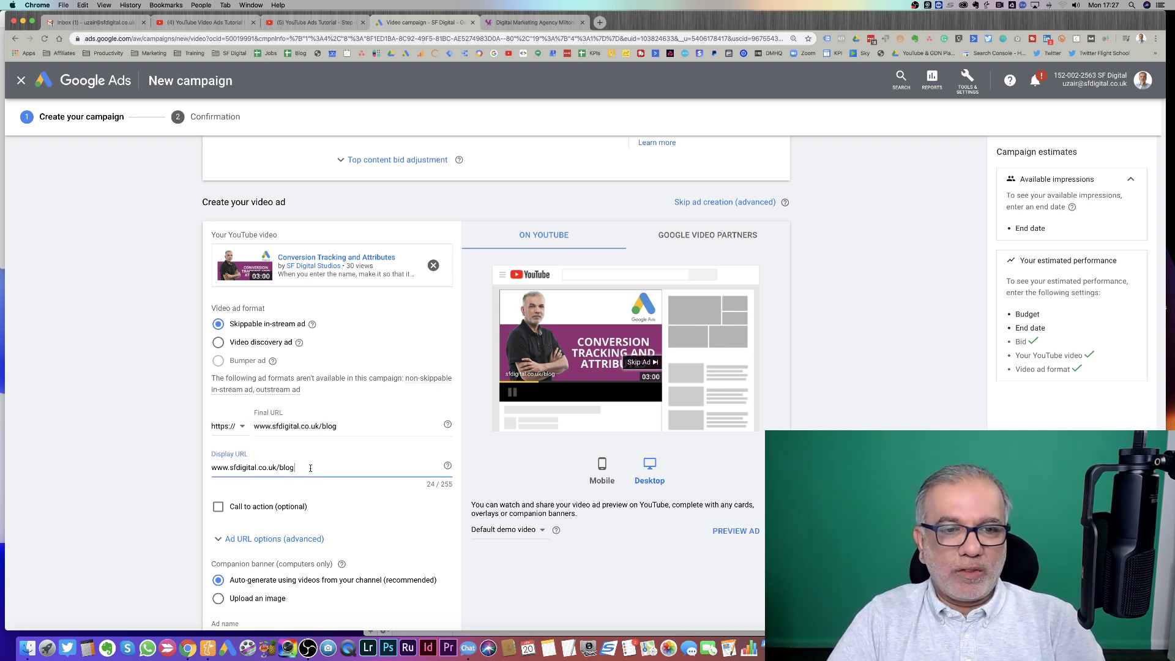
{"action": "key", "text": "XF86AudioRaiseVolume"}
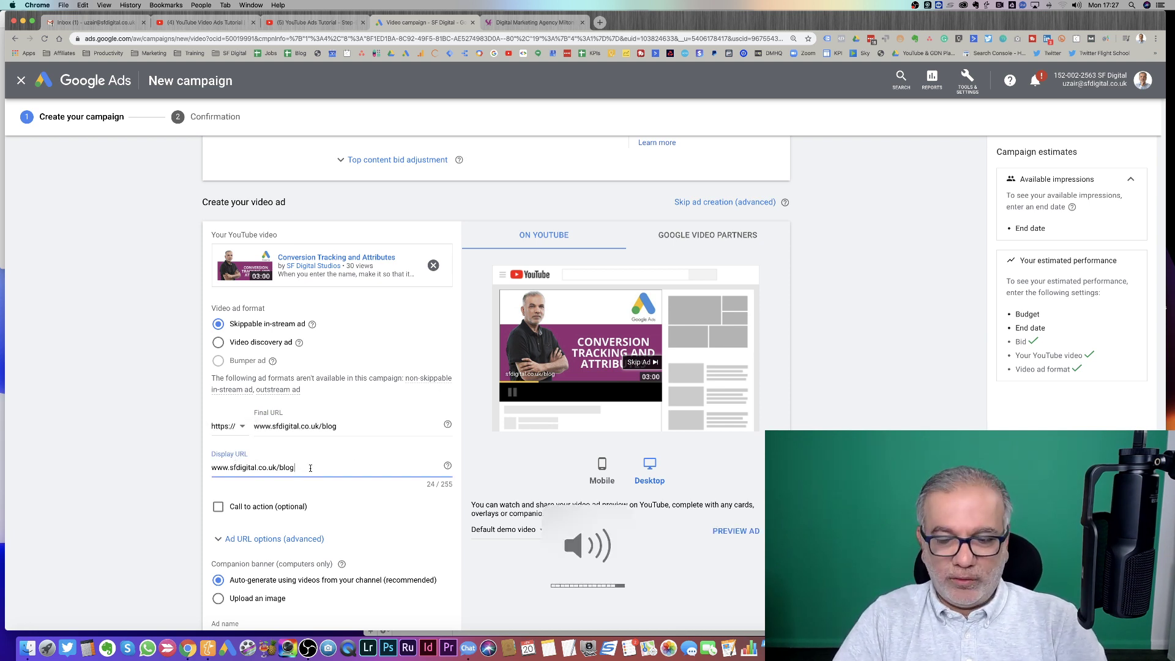
{"action": "key", "text": "BackSpace"}
{"action": "key", "text": "BackSpace"}
{"action": "key", "text": "BackSpace"}
{"action": "key", "text": "BackSpace"}
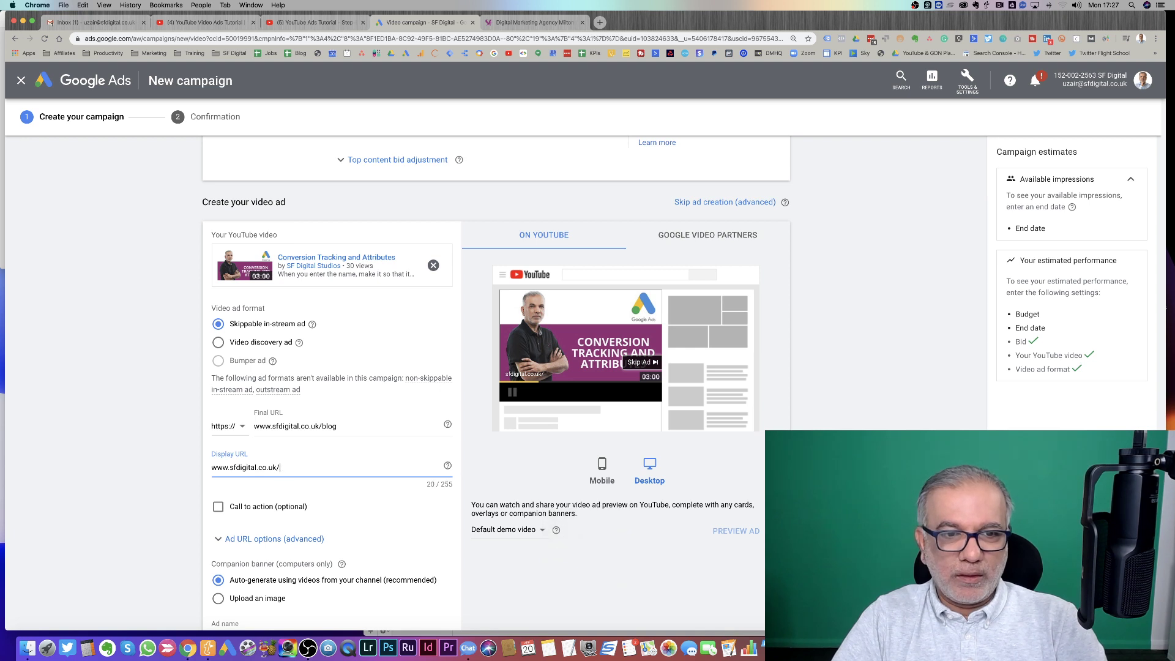
{"action": "key", "text": "Tab"}
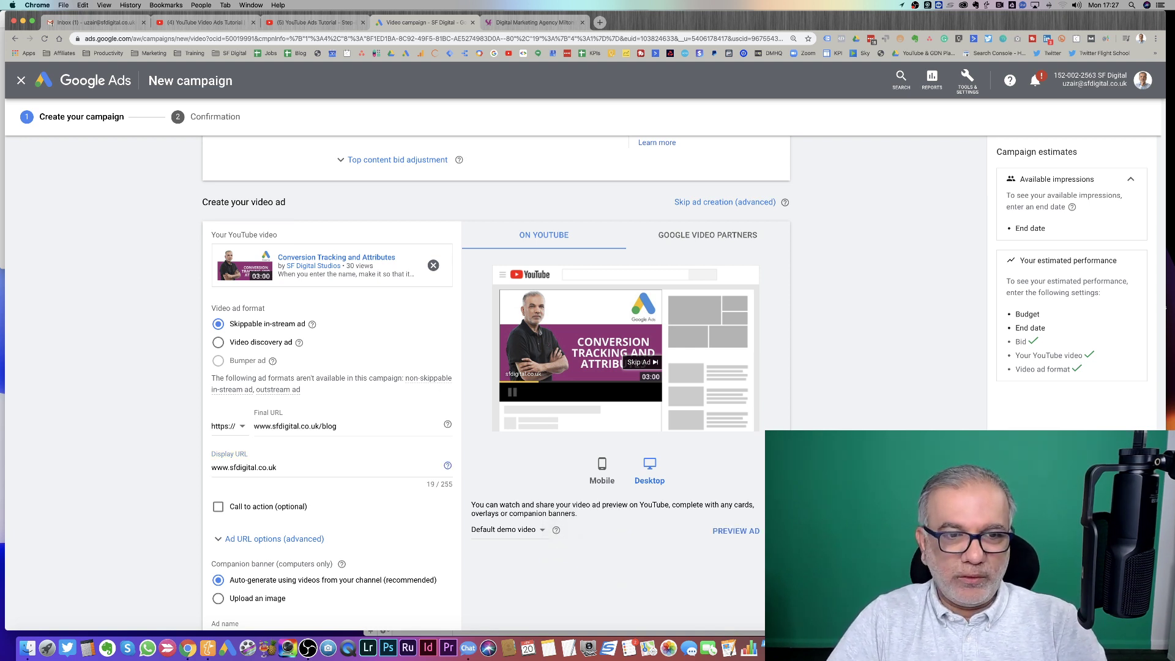
{"action": "left_click_drag", "start_coordinate": [229, 468], "coordinate": [200, 466]}
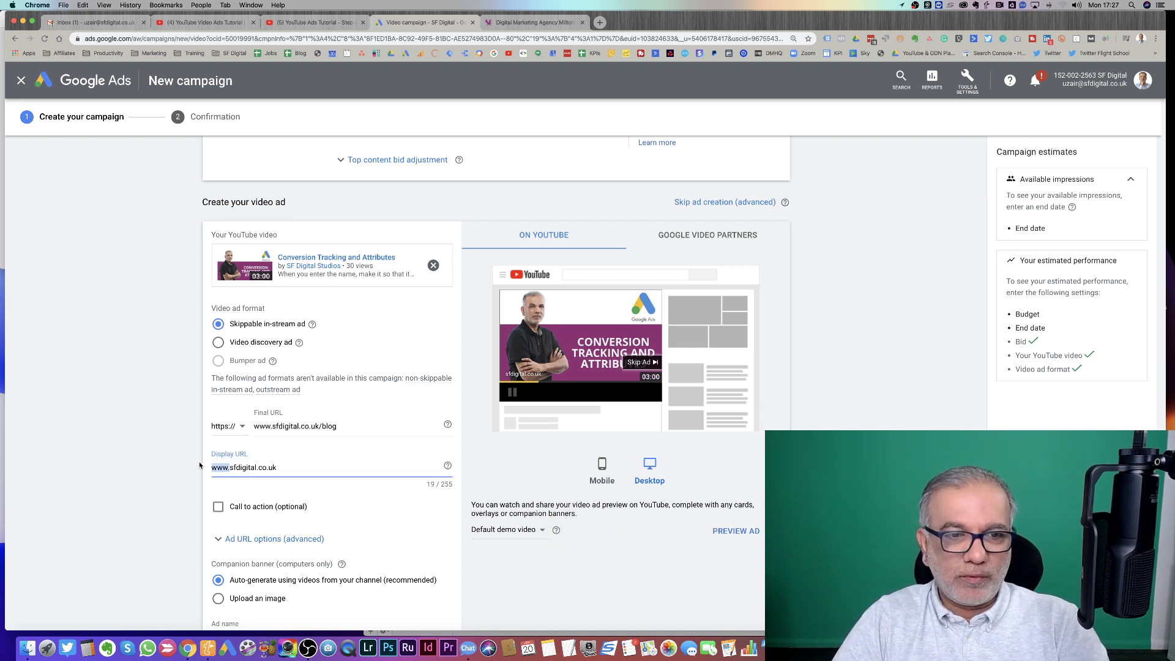
{"action": "key", "text": "BackSpace"}
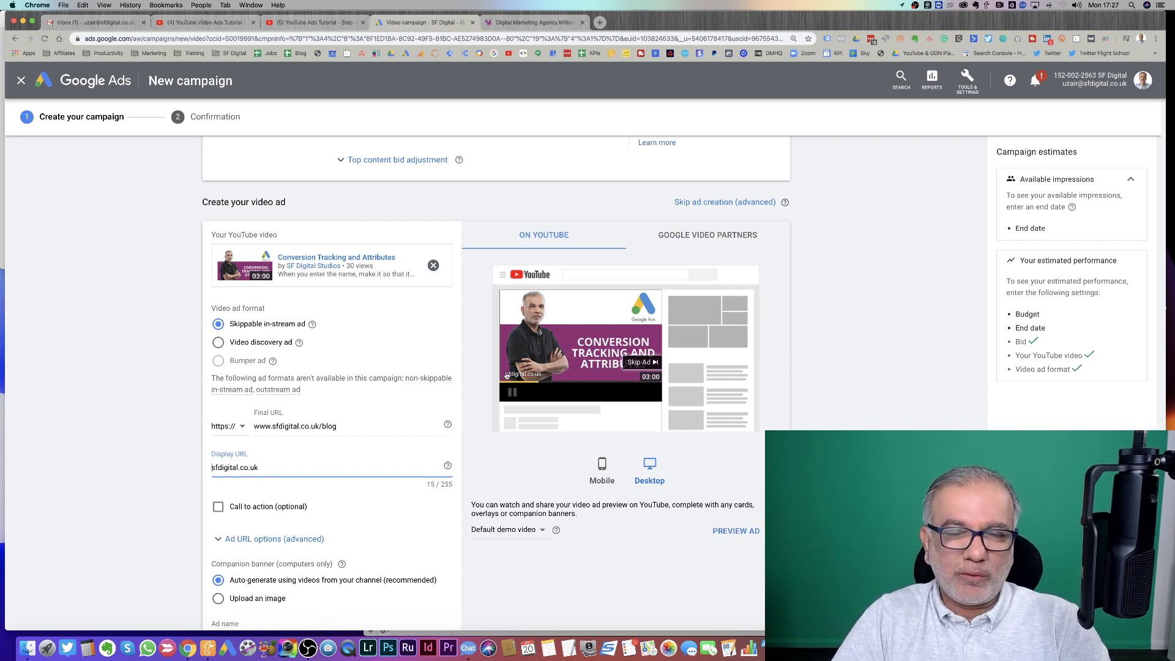
{"action": "mouse_move", "coordinate": [517, 376]}
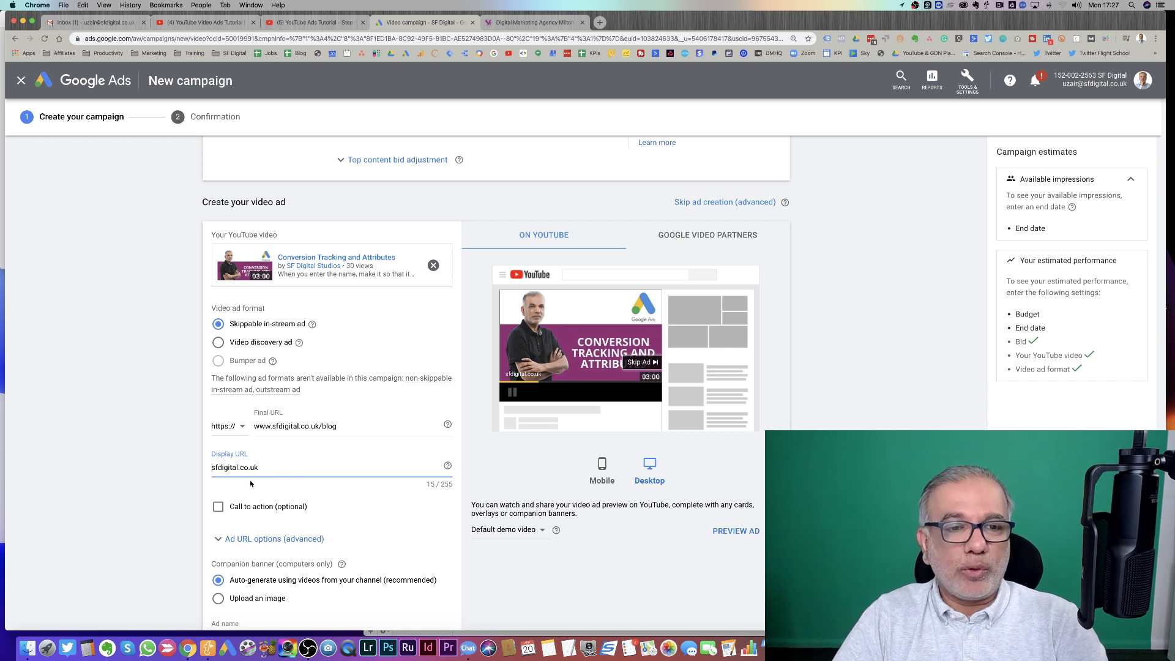
Try the display URL as just sfdigital, and restore it to sfdigital.co.uk
{"action": "key", "text": "BackSpace"}
{"action": "key", "text": "BackSpace"}
{"action": "key", "text": "BackSpace"}
{"action": "key", "text": "BackSpace"}
{"action": "key", "text": "BackSpace"}
{"action": "key", "text": "BackSpace"}
{"action": "left_click", "coordinate": [274, 490]}
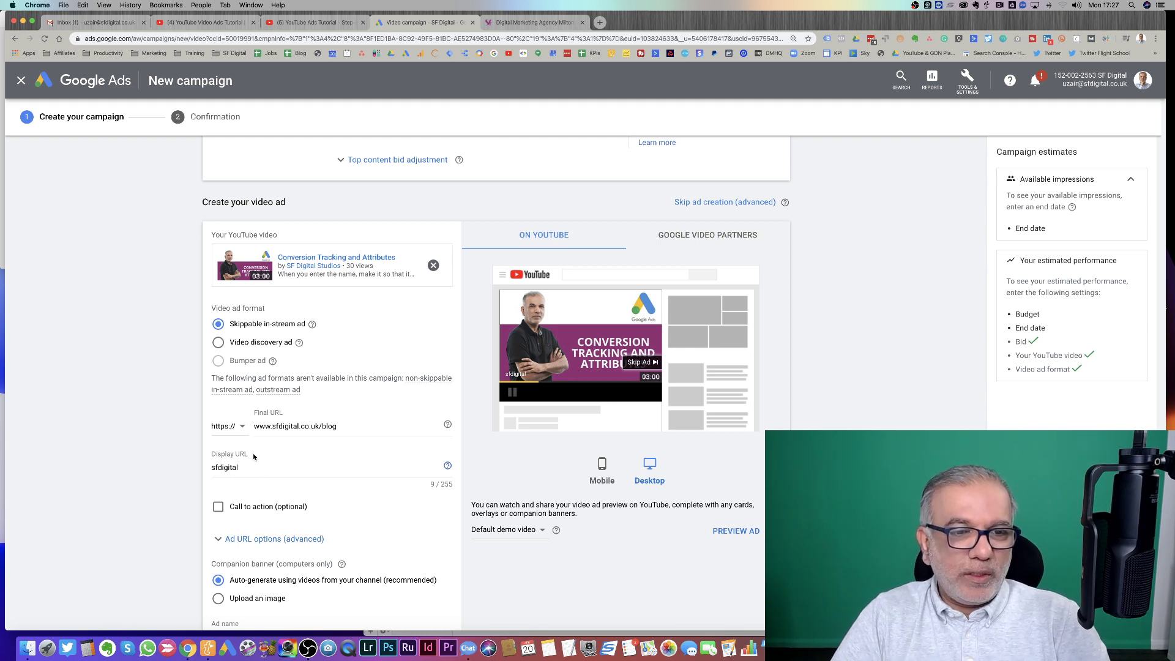
{"action": "scroll", "coordinate": [296, 529], "scroll_direction": "down", "scroll_amount": 5}
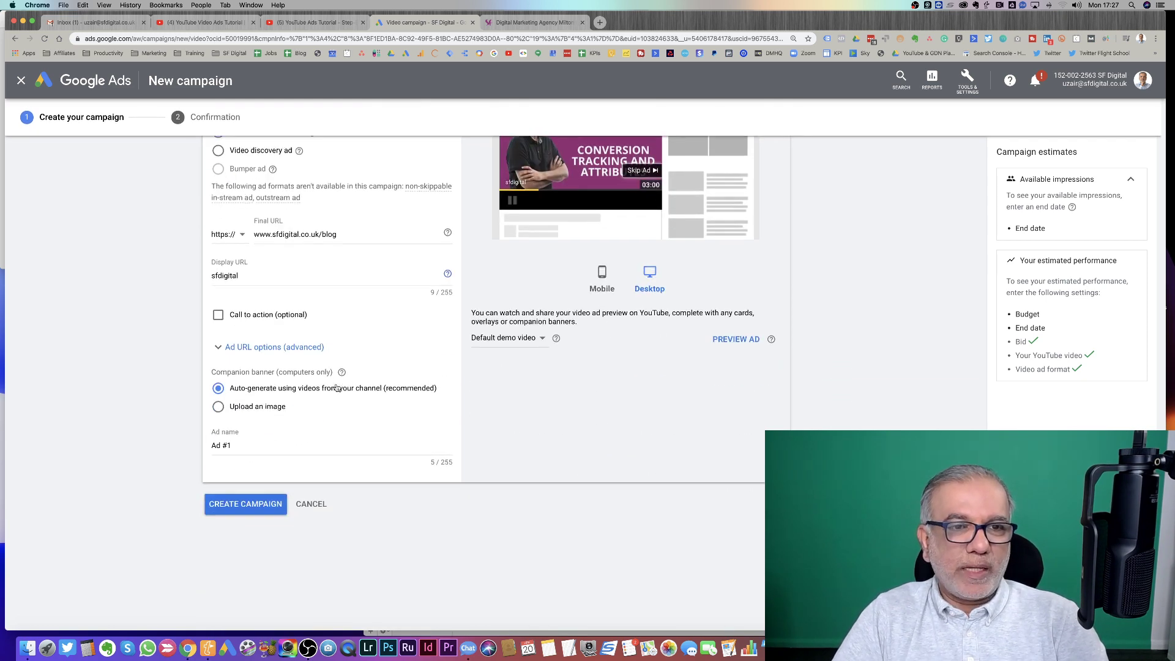
{"action": "scroll", "coordinate": [336, 388], "scroll_direction": "up", "scroll_amount": 3}
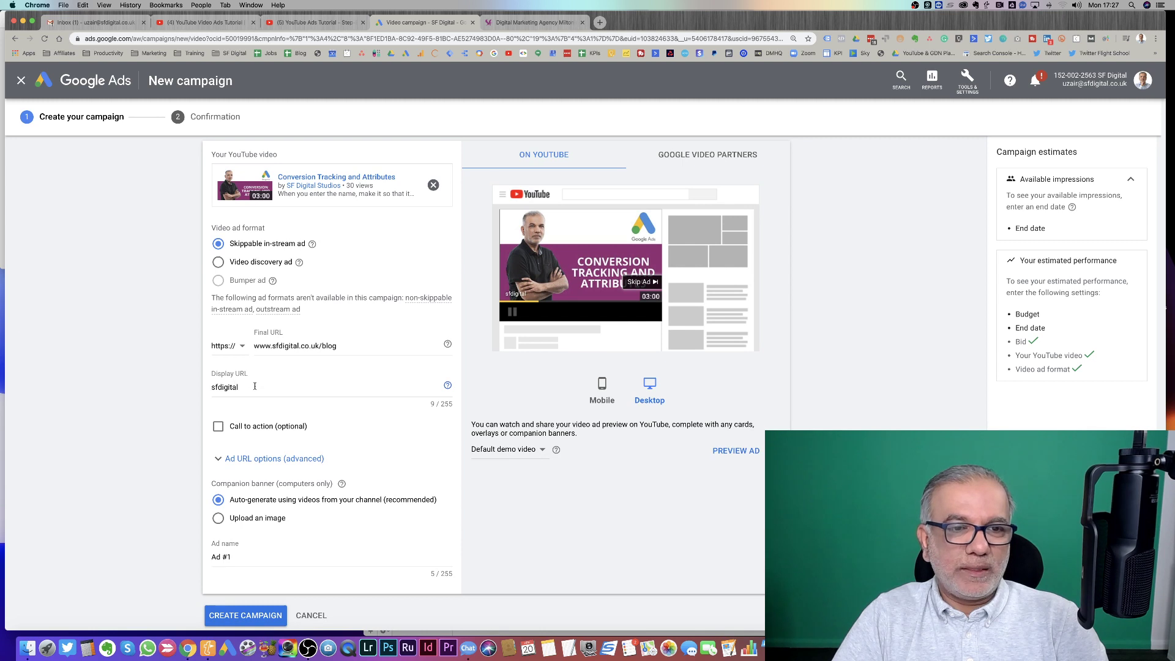
{"action": "left_click", "coordinate": [236, 384]}
{"action": "type", "text": ".co.uk"}
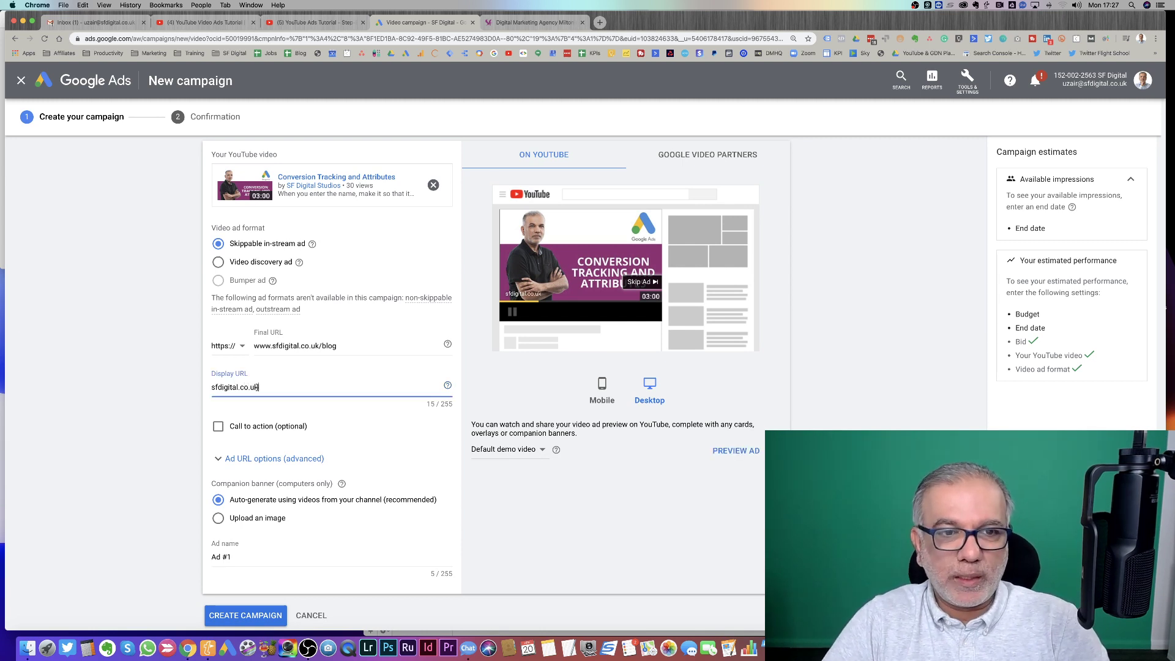
{"action": "left_click", "coordinate": [270, 399]}
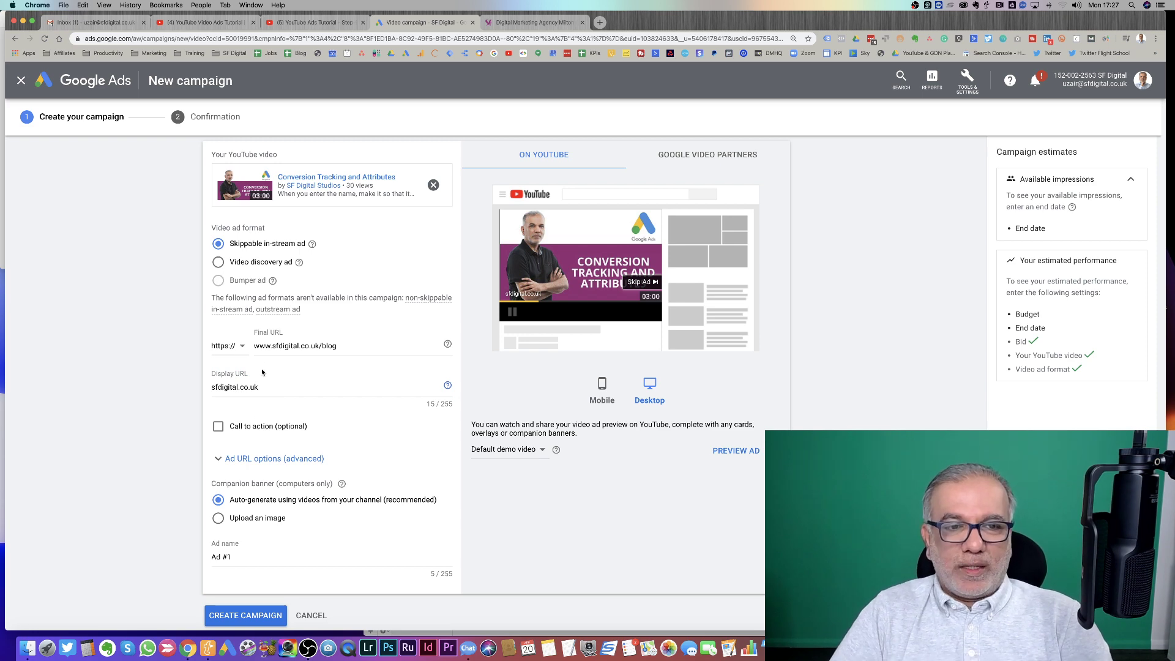
Enable the video ad's optional call to action and set its text to Learn More
{"action": "scroll", "coordinate": [262, 372], "scroll_direction": "down", "scroll_amount": 2}
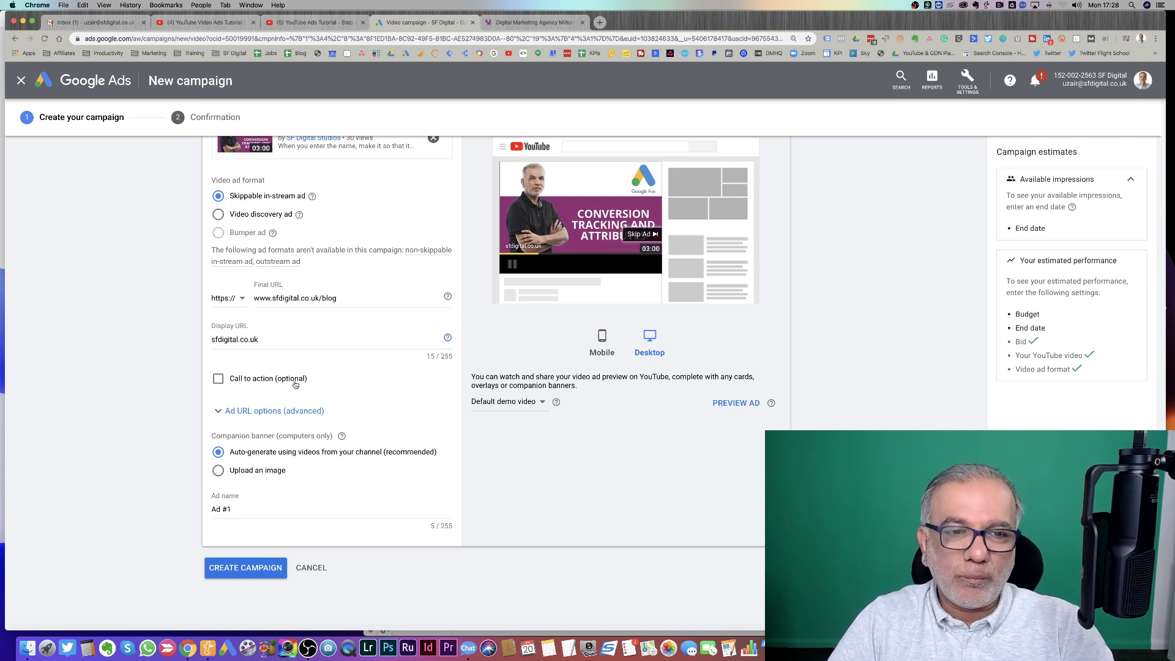
{"action": "left_click", "coordinate": [218, 379]}
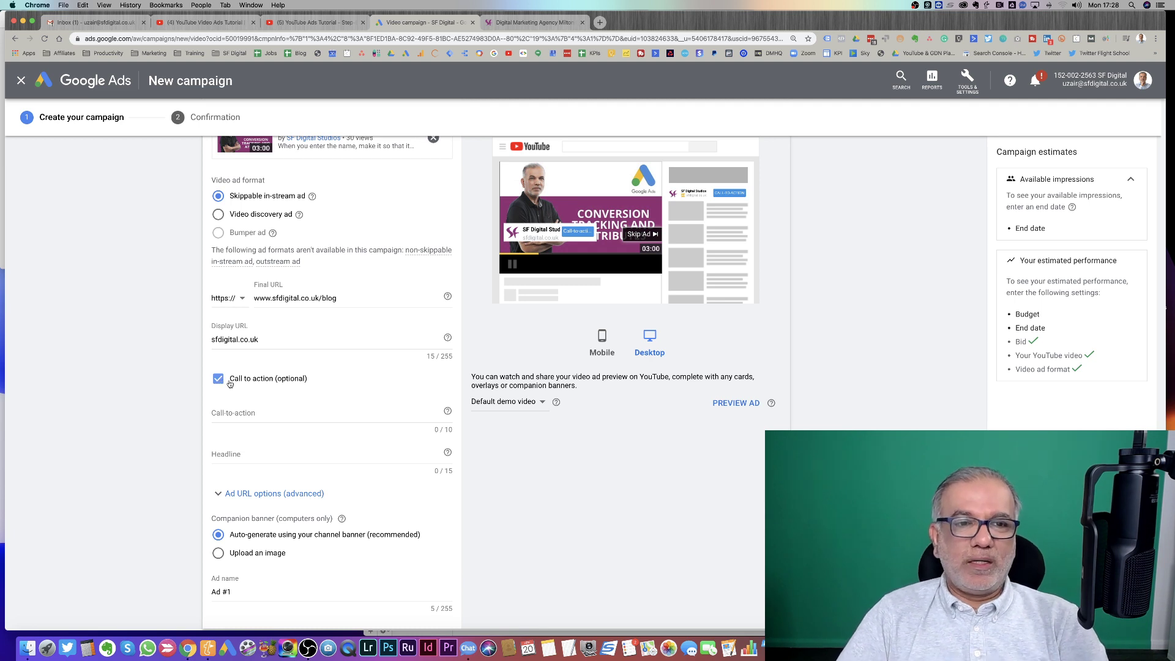
{"action": "left_click", "coordinate": [250, 414]}
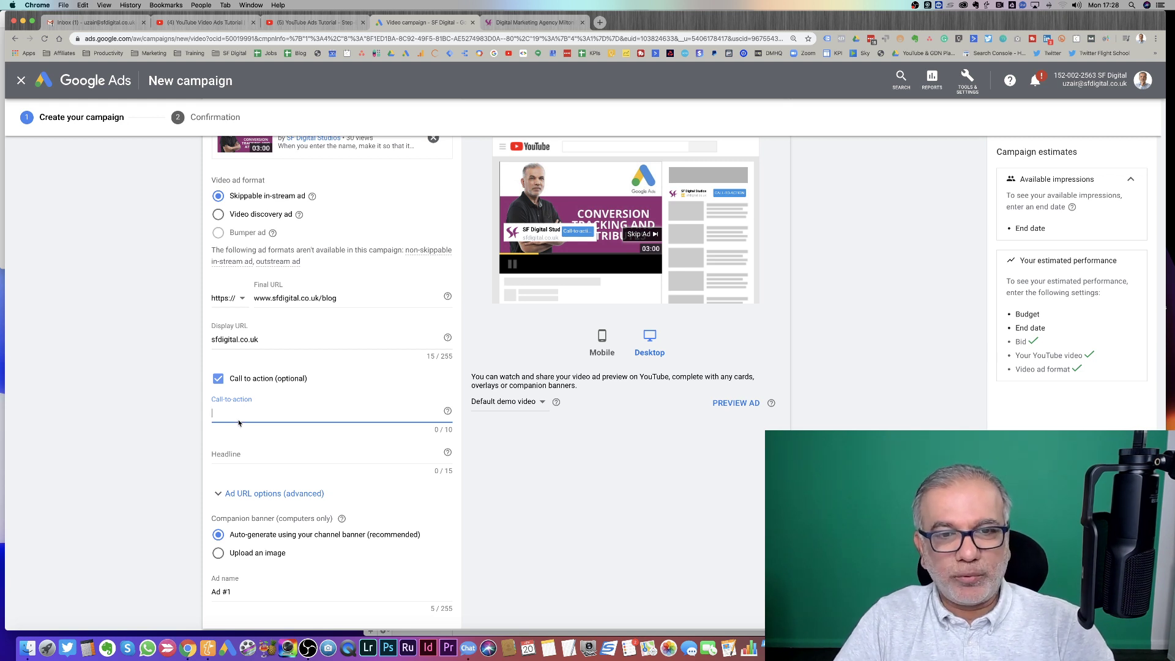
{"action": "type", "text": "Lea"}
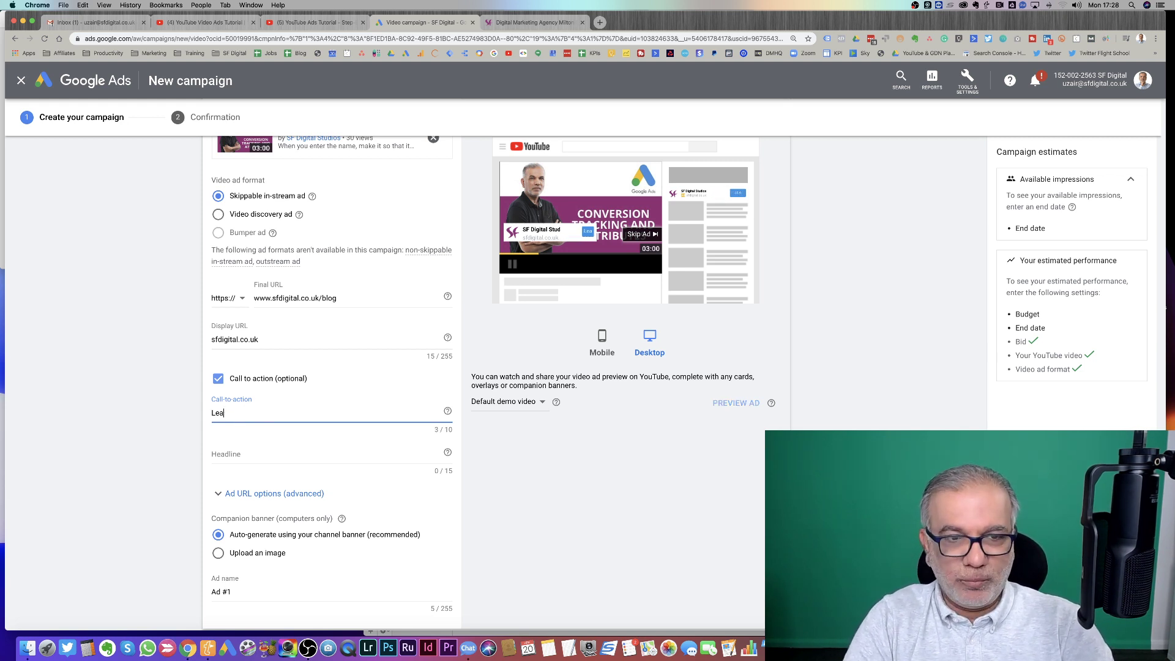
{"action": "type", "text": "rn More"}
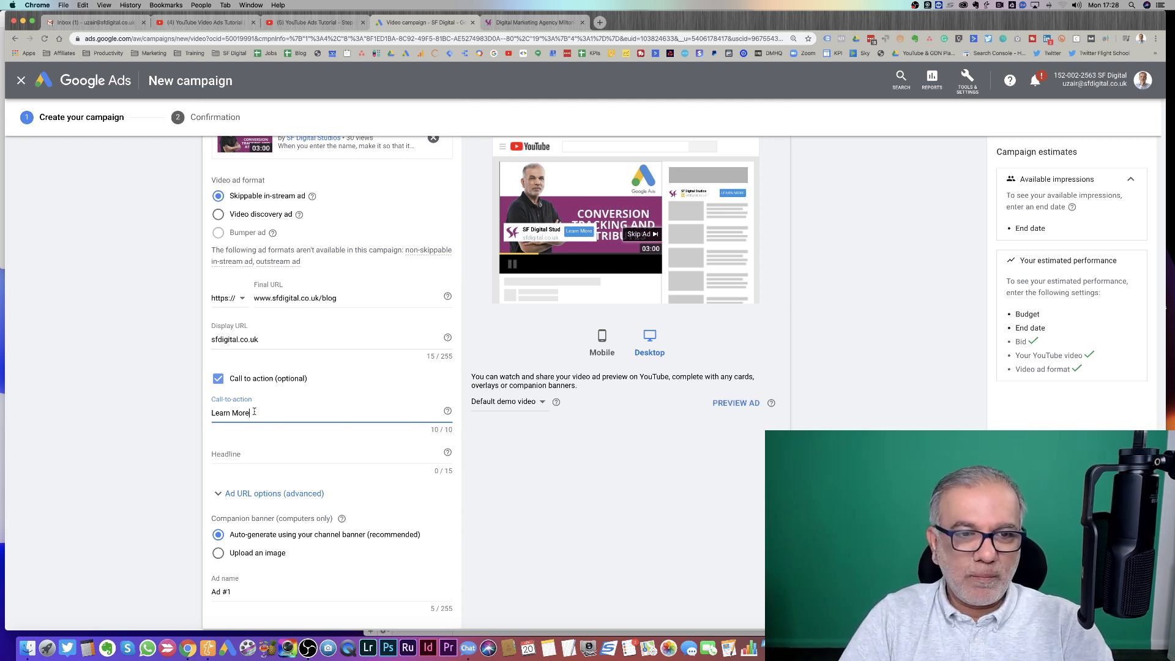
Try Buy Now as the call-to-action text in place of Learn More, and clear it
{"action": "left_click_drag", "start_coordinate": [254, 412], "coordinate": [210, 414]}
{"action": "type", "text": "Buy N"}
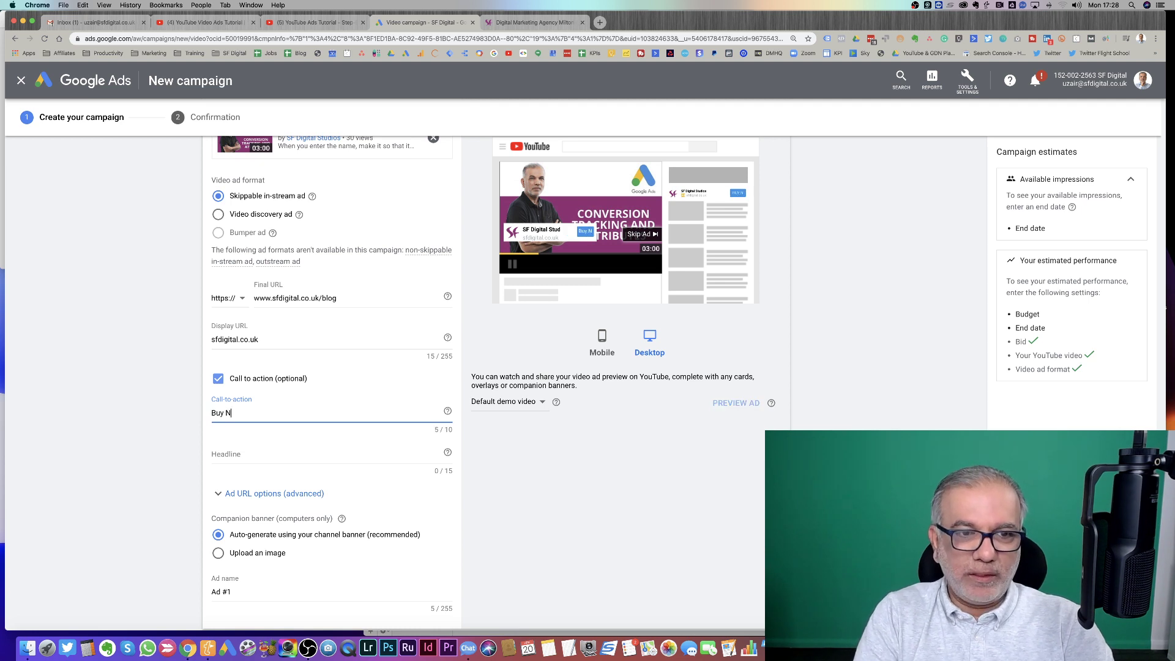
{"action": "type", "text": "ow"}
{"action": "key", "text": "BackSpace"}
{"action": "key", "text": "BackSpace"}
{"action": "key", "text": "BackSpace"}
{"action": "key", "text": "BackSpace"}
{"action": "key", "text": "BackSpace"}
{"action": "key", "text": "BackSpace"}
{"action": "key", "text": "BackSpace"}
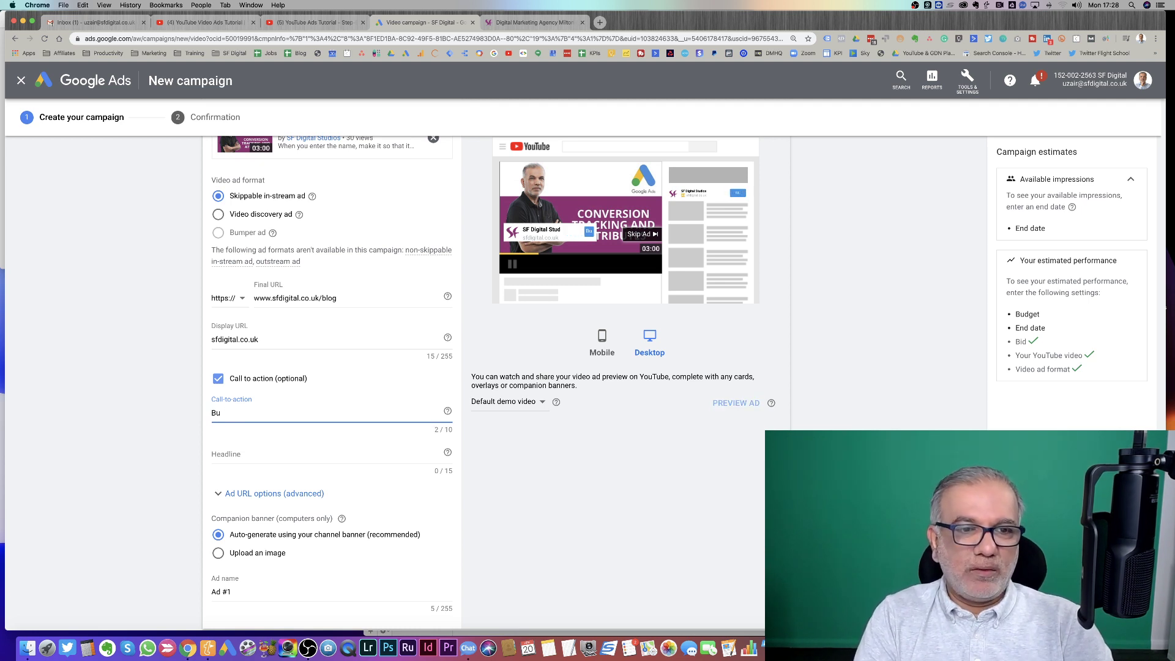
Try Sign Up as the call-to-action text, and restore it to Learn More
{"action": "type", "text": "Sign Up"}
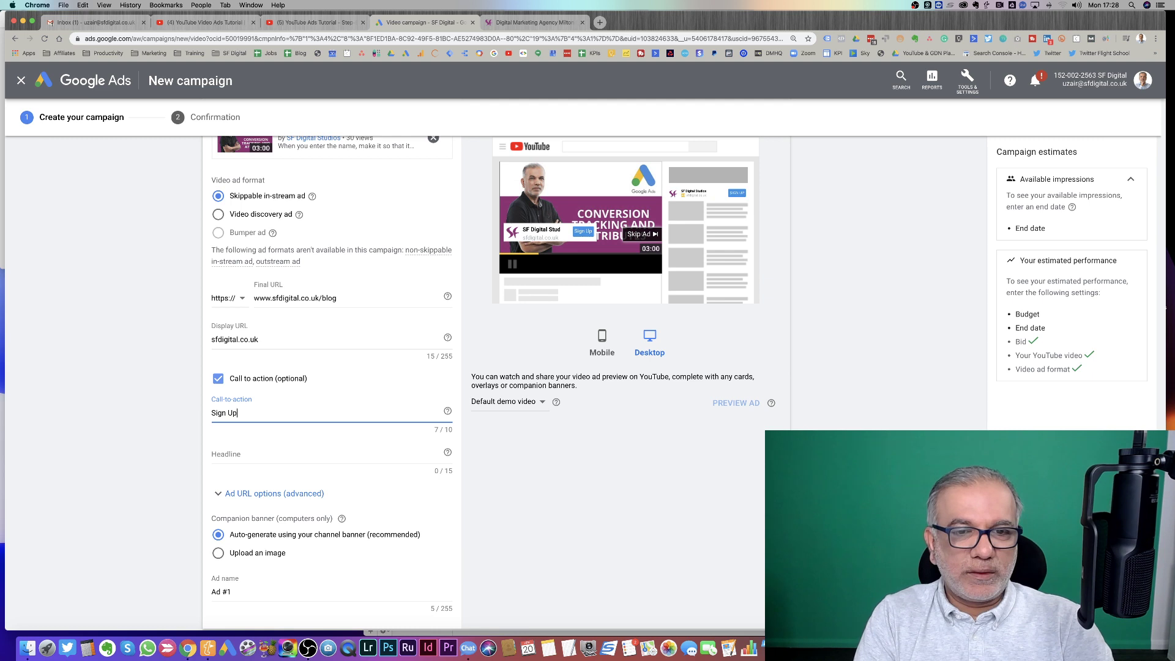
{"action": "key", "text": "BackSpace"}
{"action": "key", "text": "BackSpace"}
{"action": "key", "text": "BackSpace"}
{"action": "key", "text": "BackSpace"}
{"action": "key", "text": "BackSpace"}
{"action": "key", "text": "BackSpace"}
{"action": "key", "text": "BackSpace"}
{"action": "type", "text": "L"}
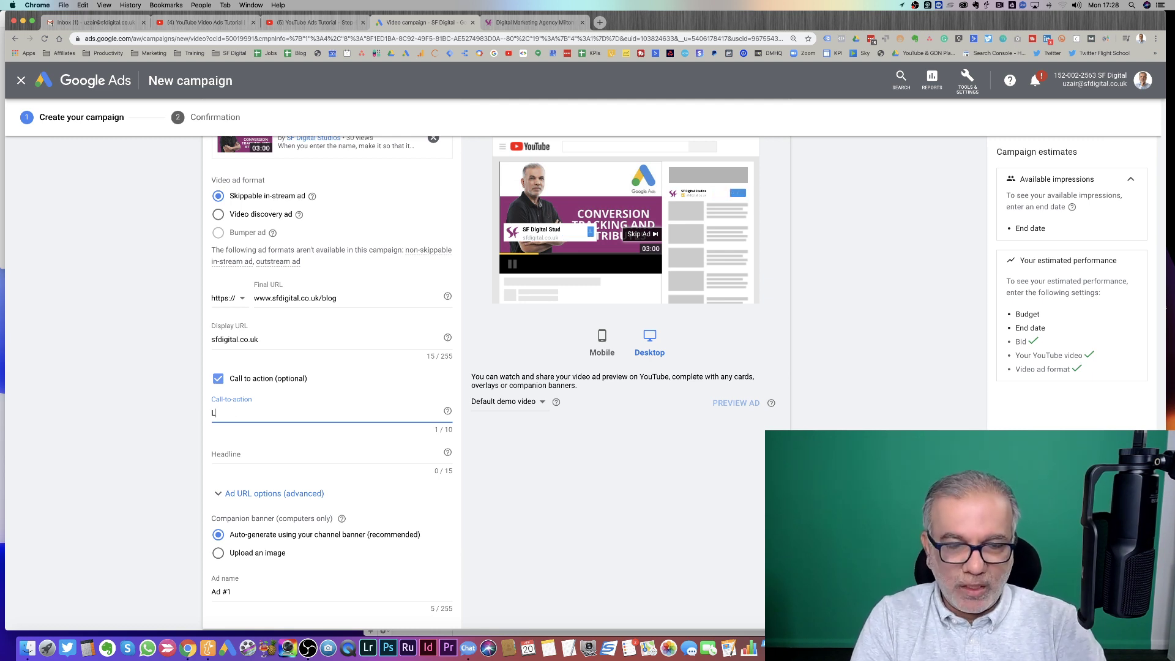
{"action": "type", "text": "earn More"}
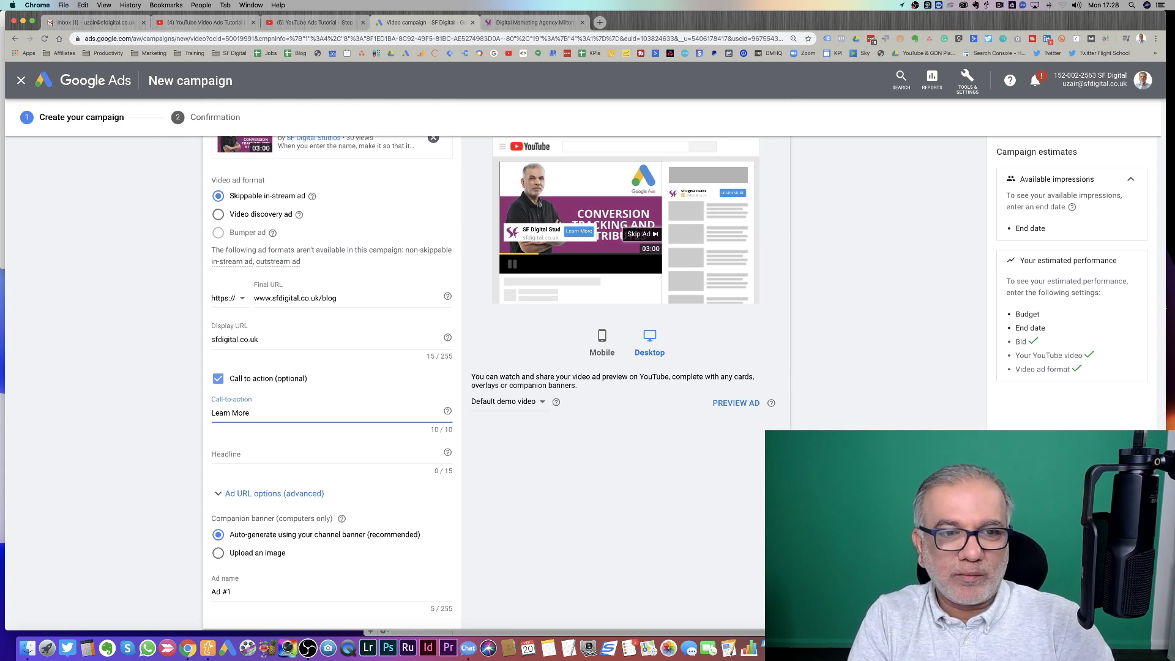
Try Google Ads Training as the call-to-action headline, and cut it back to Google Ads
{"action": "key", "text": "Tab"}
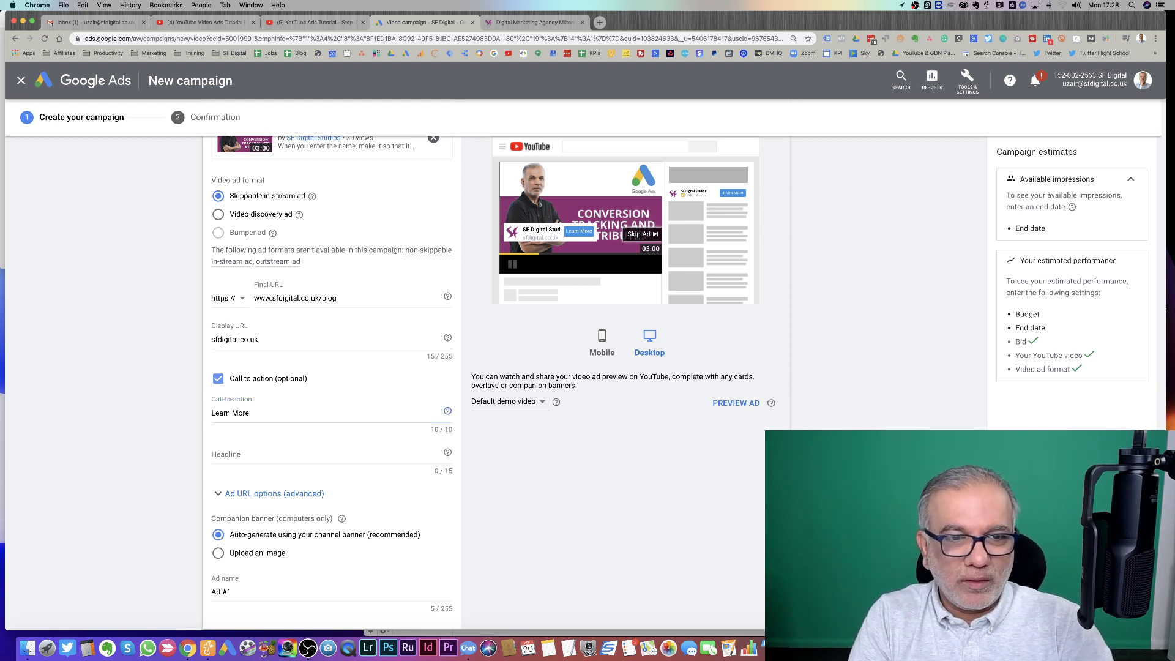
{"action": "key", "text": "Tab"}
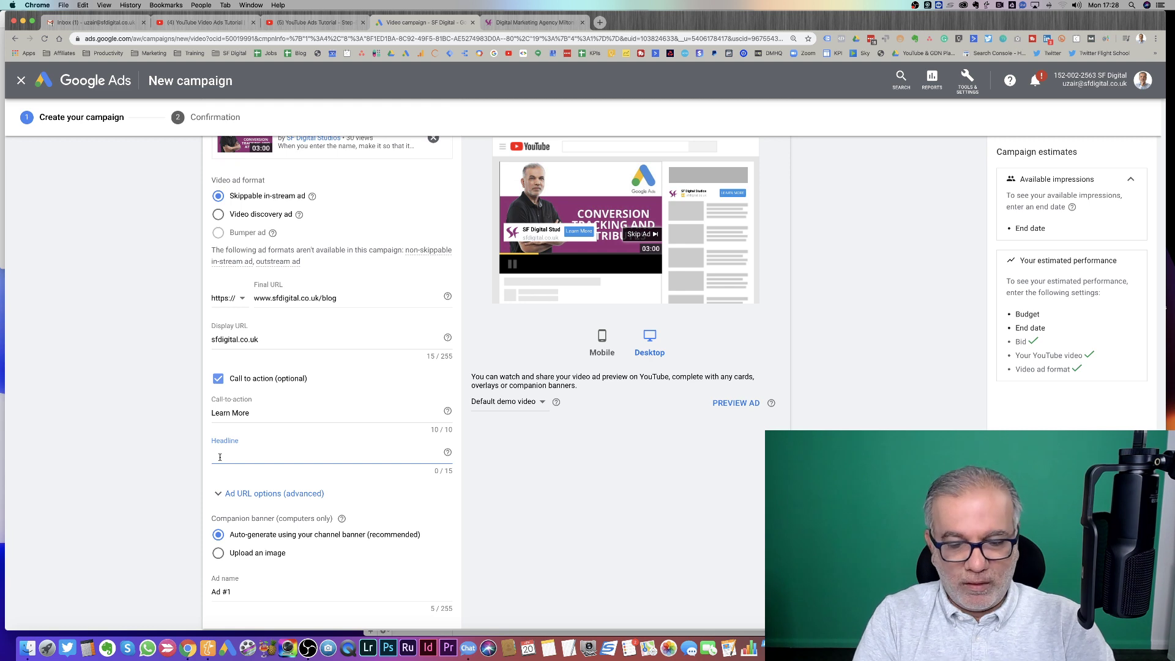
{"action": "type", "text": "Google Ads "}
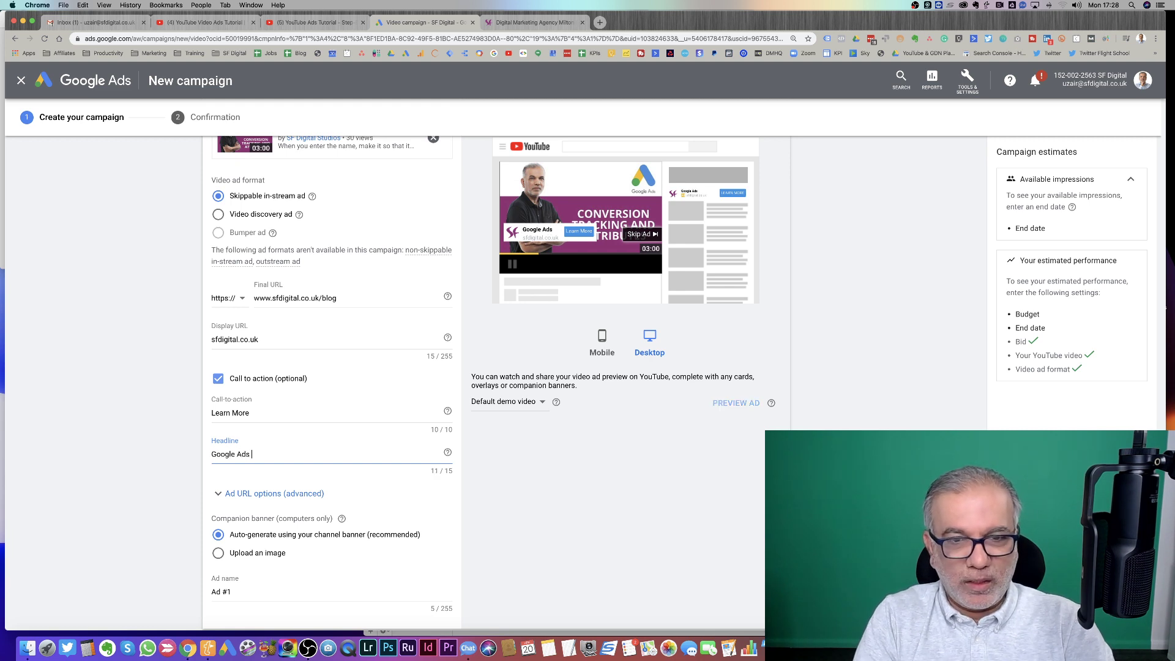
{"action": "type", "text": "Traingi"}
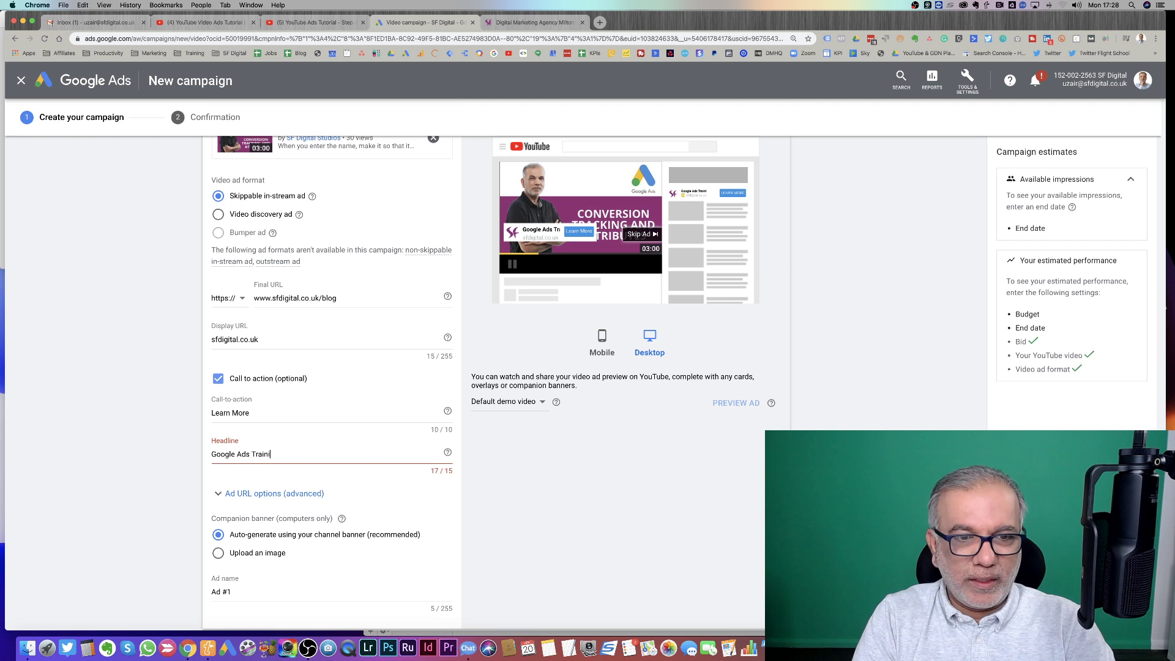
{"action": "type", "text": "ng"}
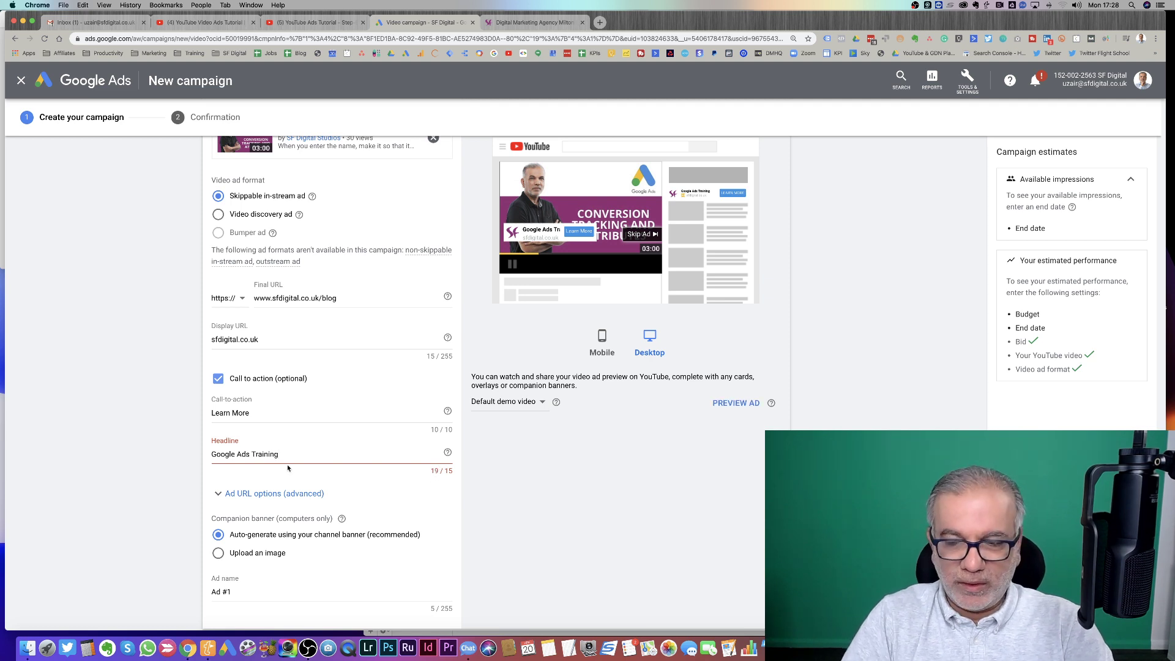
{"action": "key", "text": "BackSpace"}
{"action": "key", "text": "BackSpace"}
{"action": "key", "text": "BackSpace"}
{"action": "key", "text": "BackSpace"}
{"action": "key", "text": "BackSpace"}
{"action": "key", "text": "BackSpace"}
{"action": "key", "text": "BackSpace"}
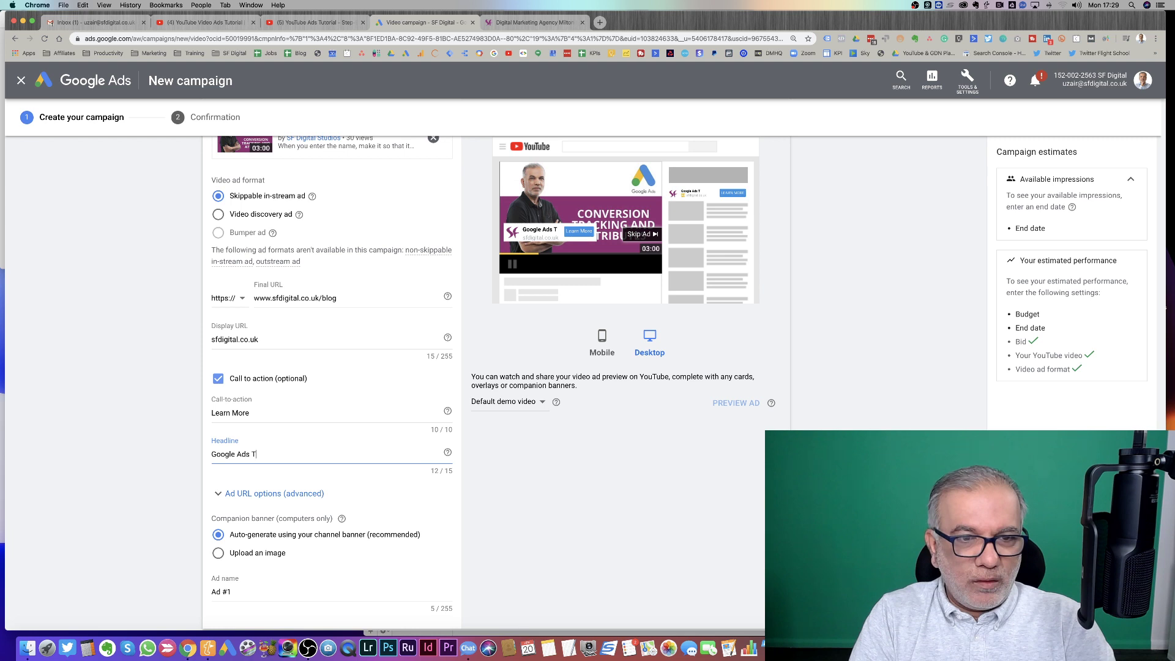
{"action": "key", "text": "BackSpace"}
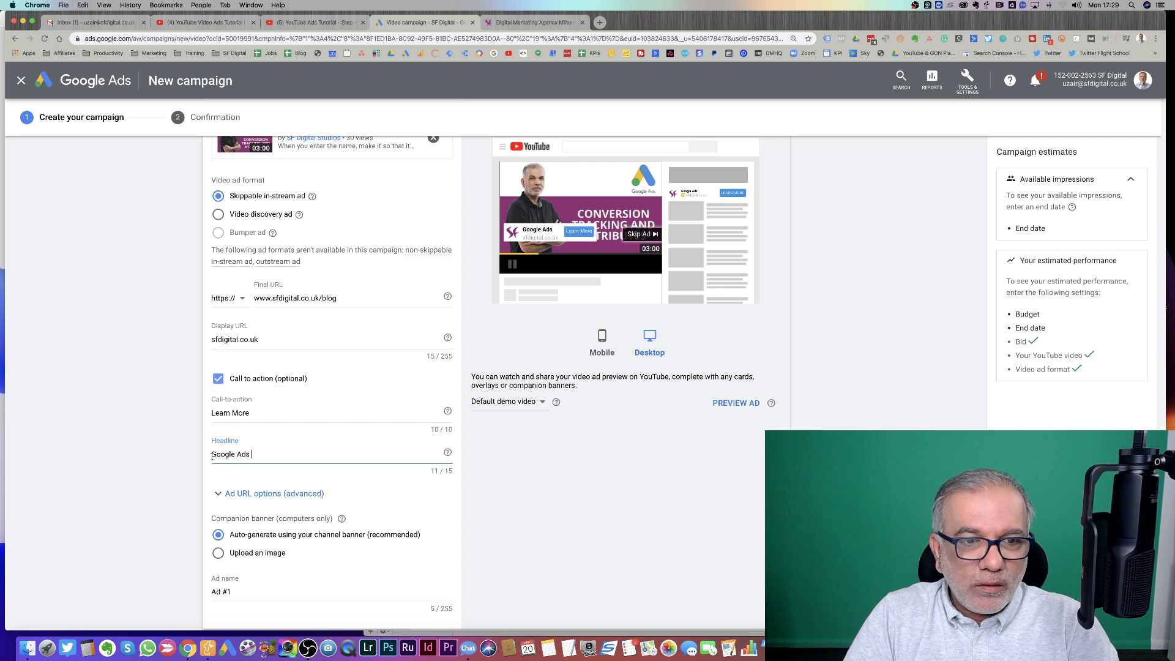
Replace the call-to-action headline with Learn Video Ads
{"action": "triple_click", "coordinate": [212, 456]}
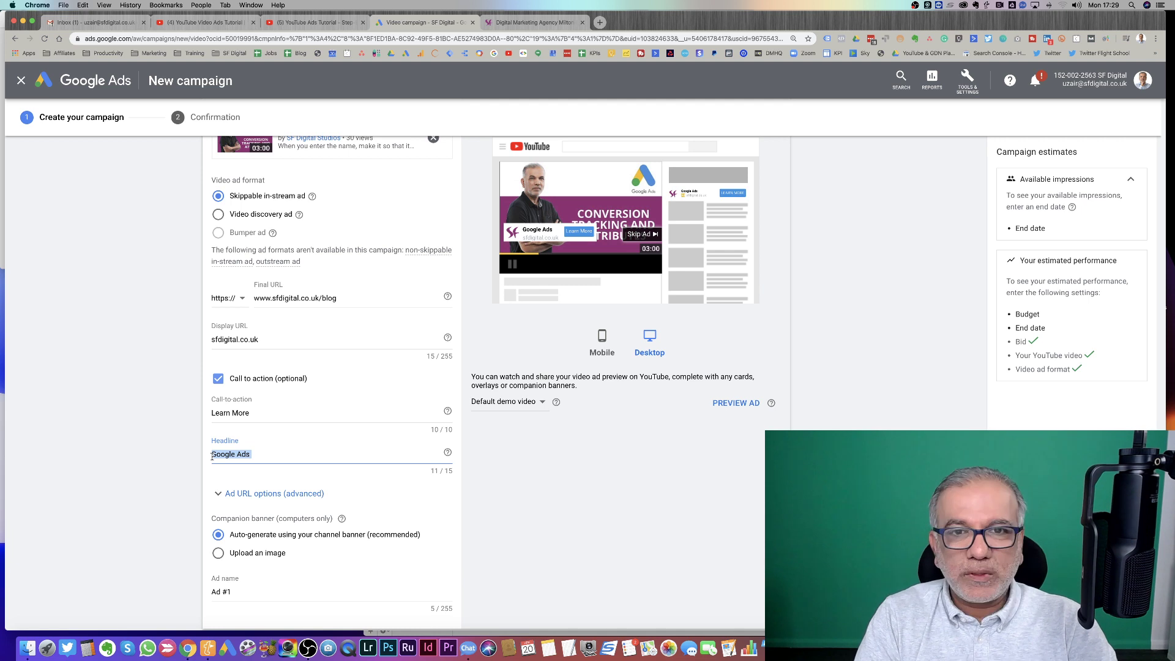
{"action": "type", "text": "Video A"}
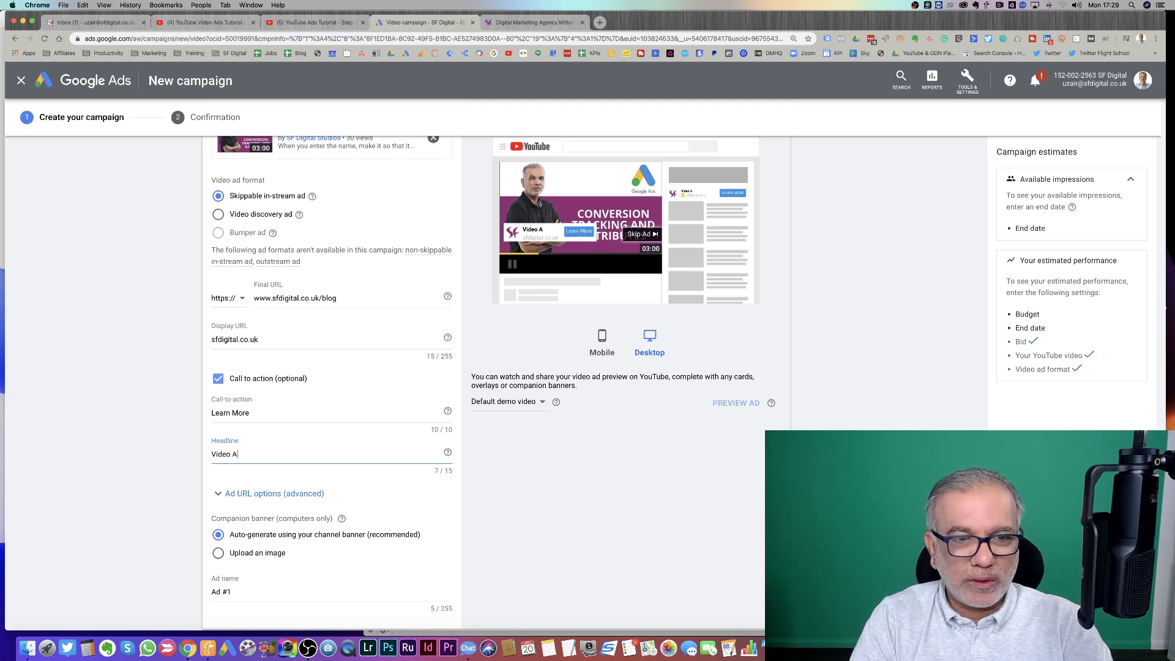
{"action": "type", "text": "ds"}
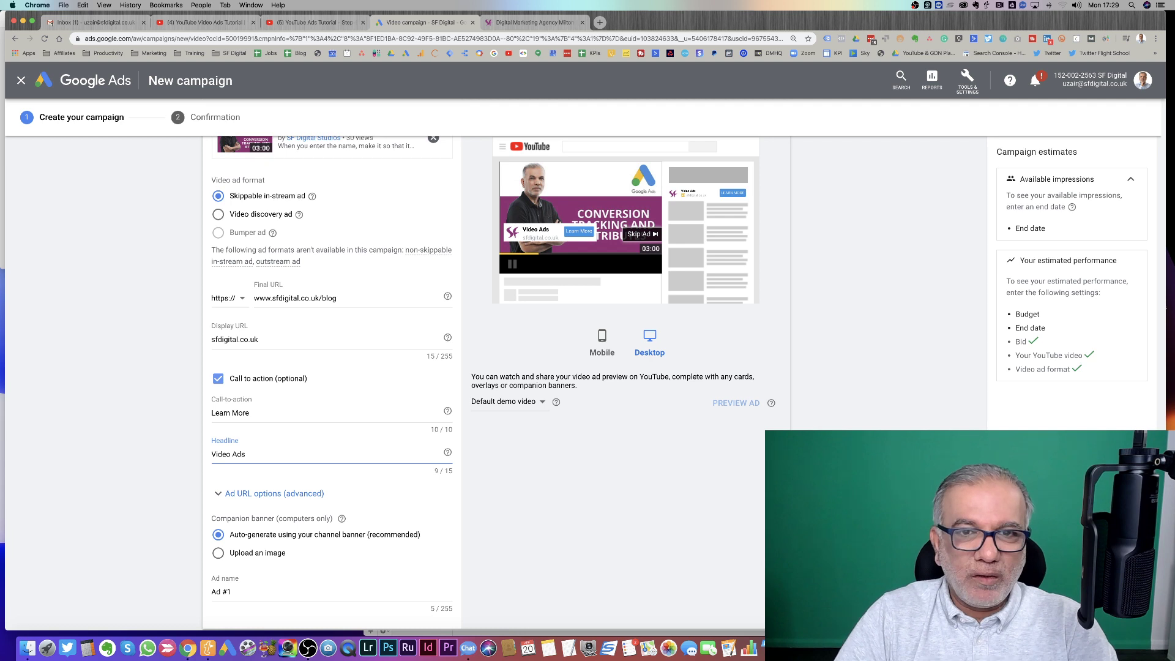
{"action": "left_click", "coordinate": [212, 454]}
{"action": "type", "text": "L"}
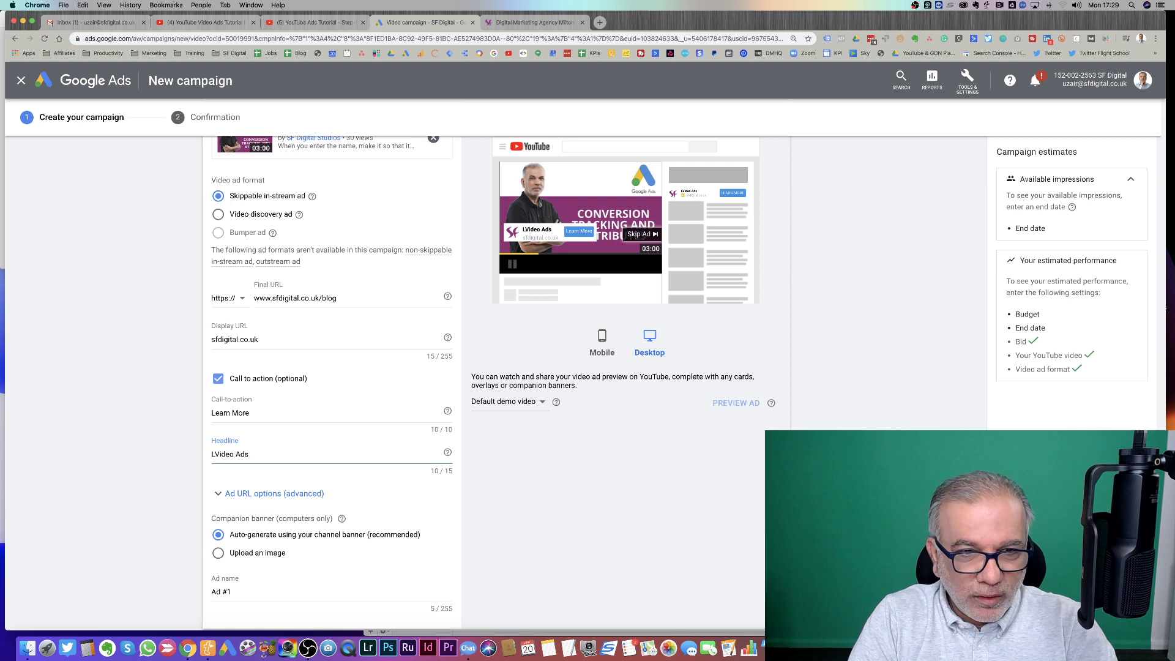
{"action": "type", "text": "earn"}
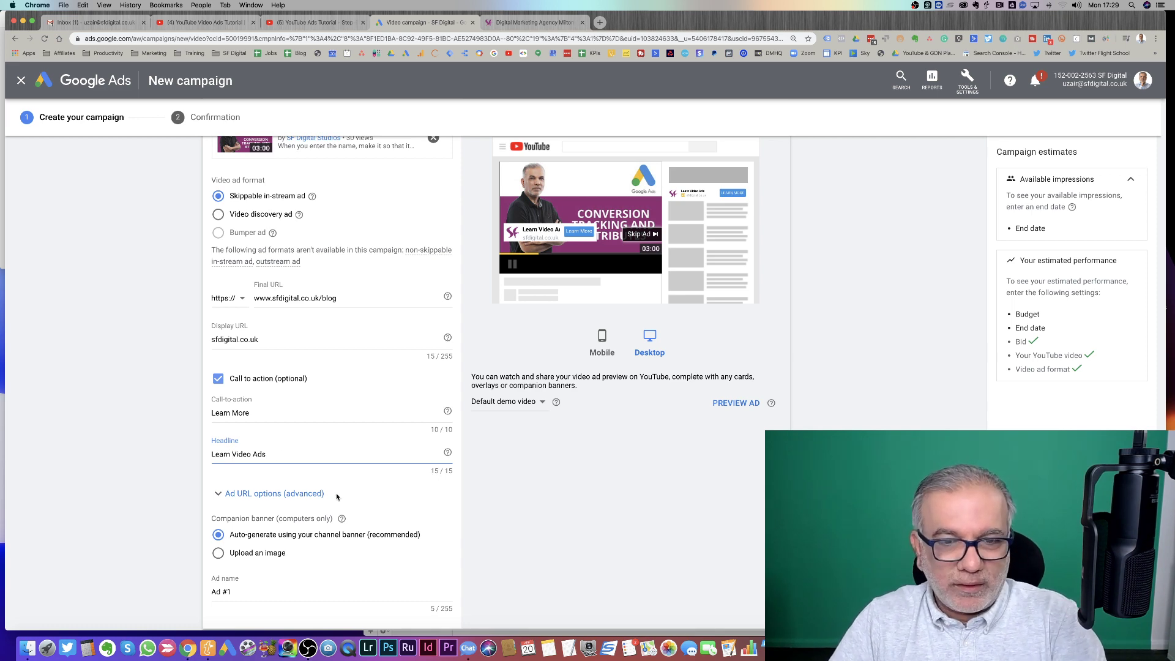
Switch the companion banner to an uploaded image and choose the existing SF digital studios banner
{"action": "scroll", "coordinate": [337, 498], "scroll_direction": "down", "scroll_amount": 3}
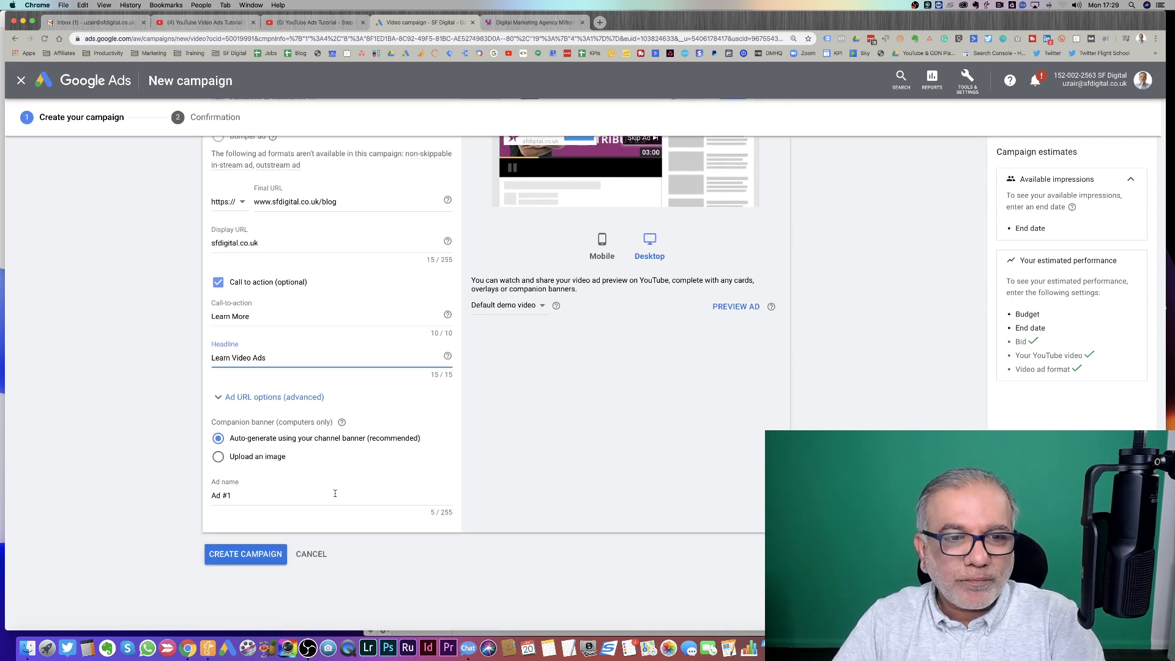
{"action": "scroll", "coordinate": [279, 468], "scroll_direction": "up", "scroll_amount": 3}
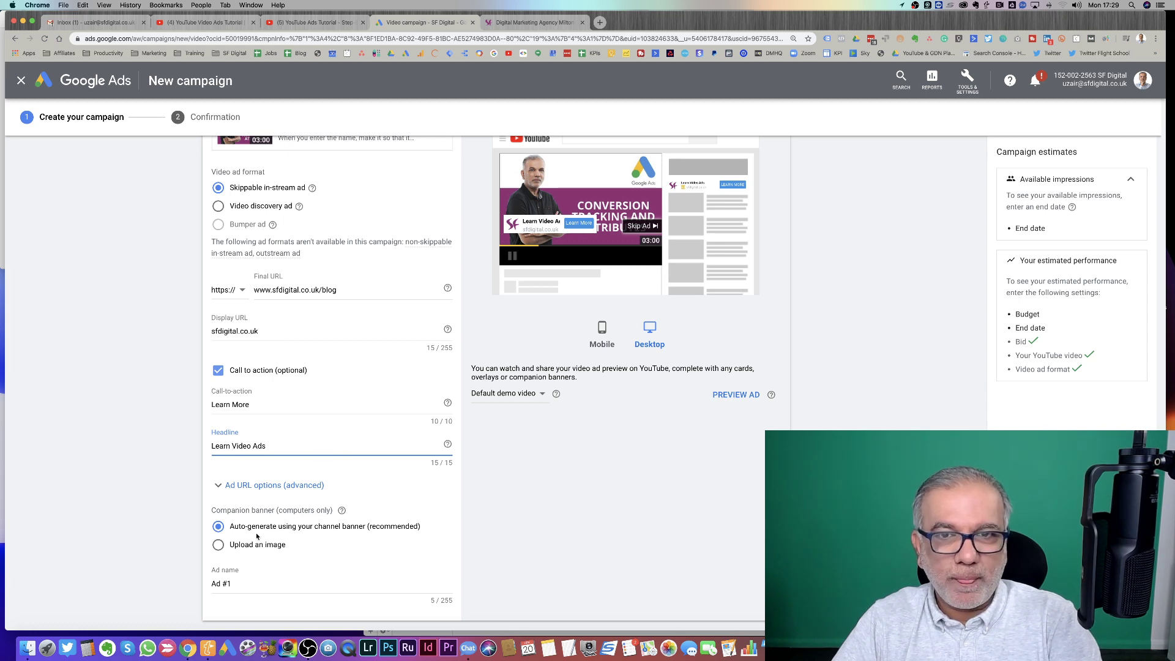
{"action": "scroll", "coordinate": [671, 201], "scroll_direction": "up", "scroll_amount": 1}
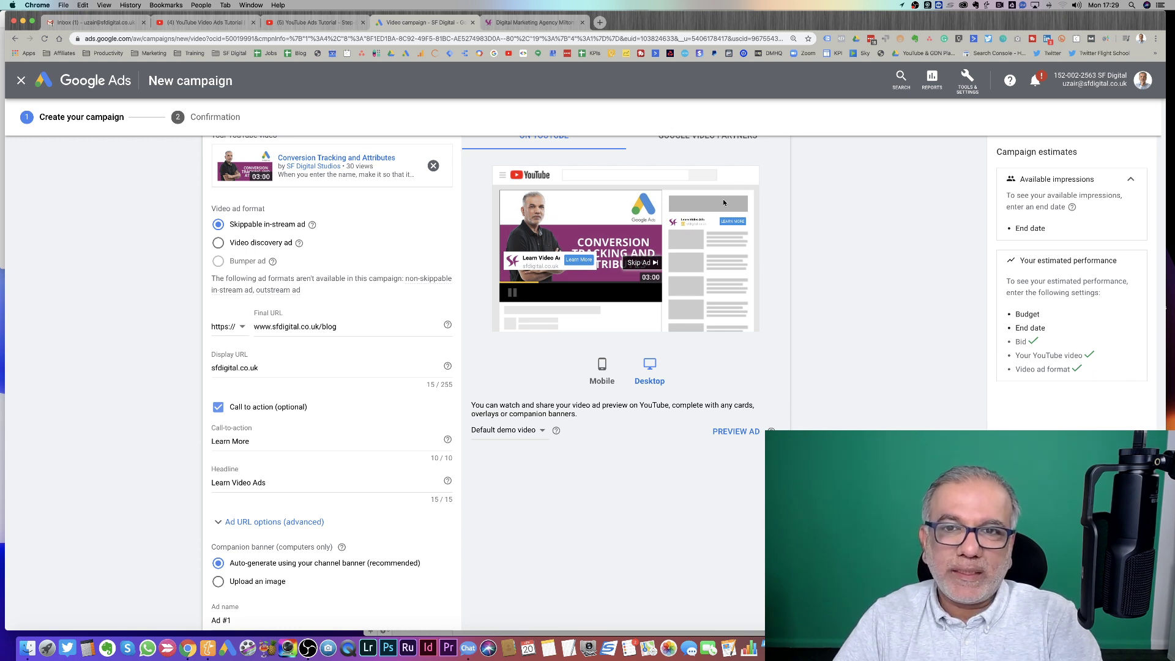
{"action": "left_click", "coordinate": [240, 583]}
{"action": "scroll", "coordinate": [245, 578], "scroll_direction": "down", "scroll_amount": 2}
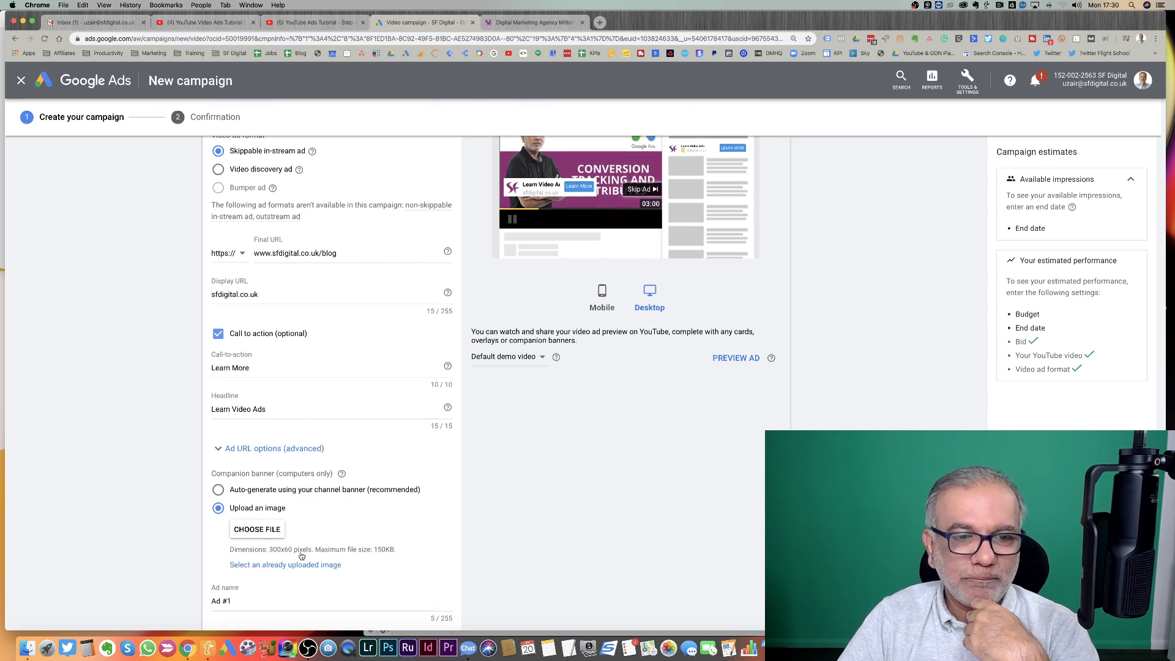
{"action": "scroll", "coordinate": [296, 555], "scroll_direction": "down", "scroll_amount": 1}
{"action": "left_click", "coordinate": [291, 553]}
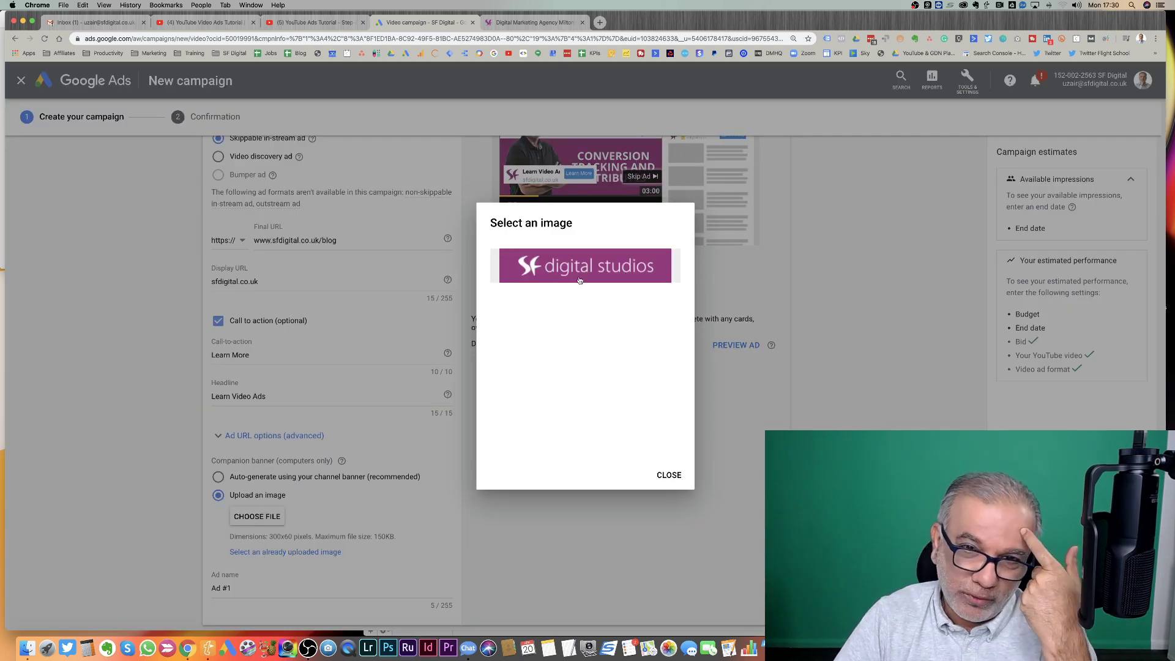
{"action": "left_click", "coordinate": [586, 265]}
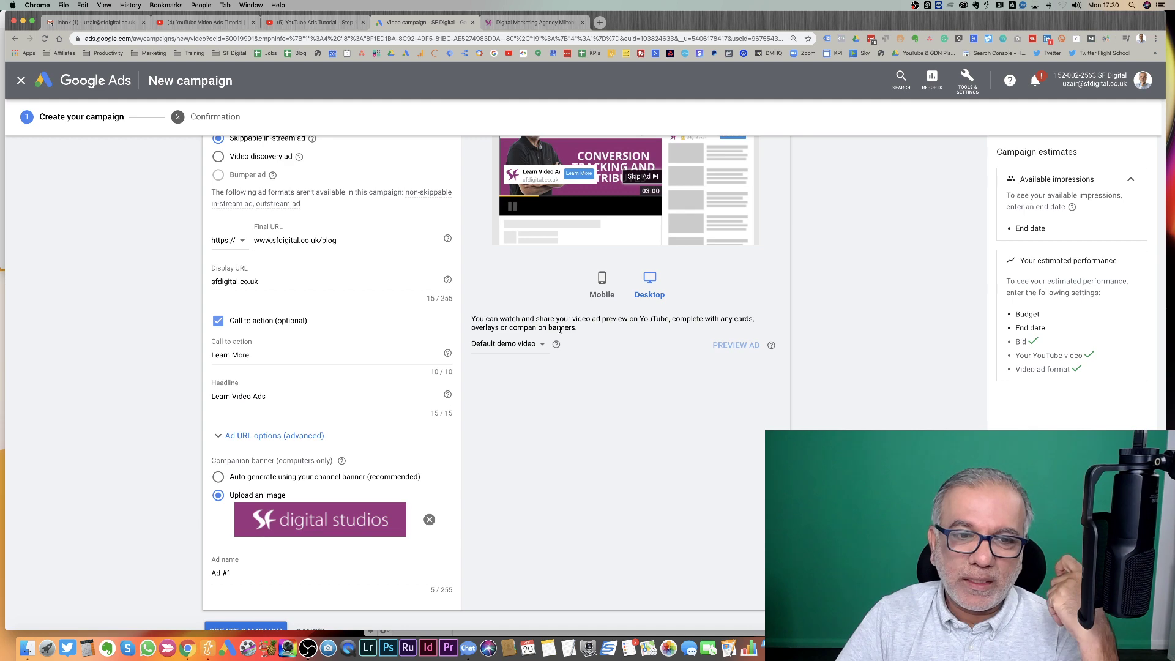
Preview the video ad with its companion banner on mobile and on desktop, and review the remaining ad settings
{"action": "scroll", "coordinate": [612, 294], "scroll_direction": "up", "scroll_amount": 5}
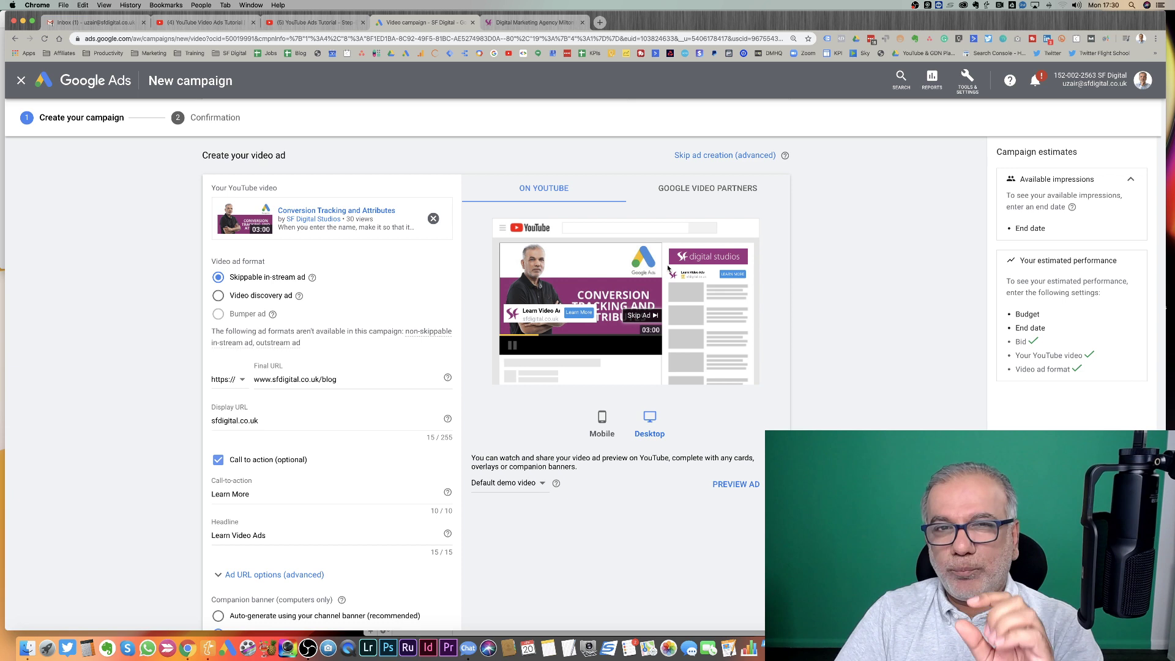
{"action": "left_click", "coordinate": [603, 420]}
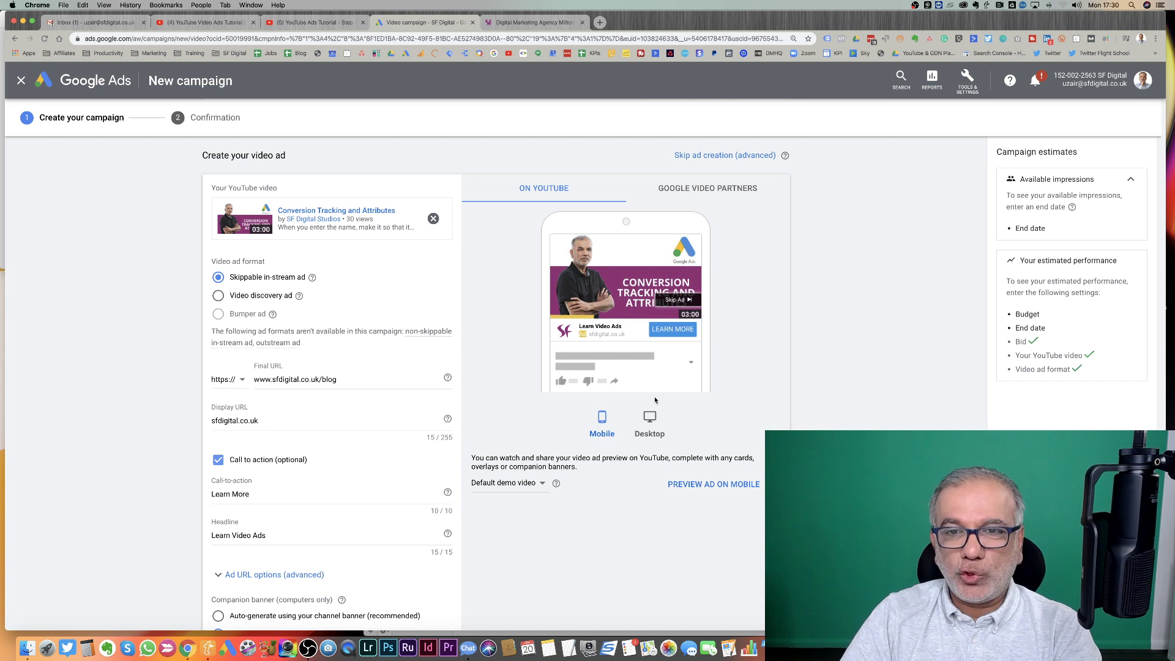
{"action": "left_click", "coordinate": [650, 421]}
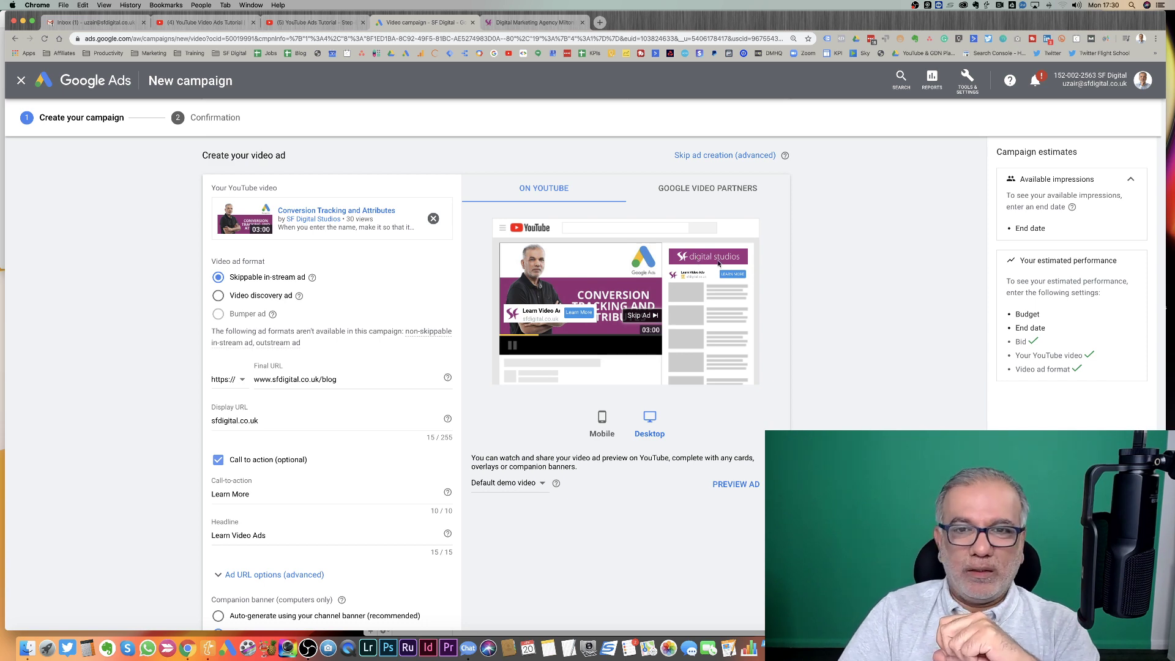
{"action": "scroll", "coordinate": [700, 262], "scroll_direction": "down", "scroll_amount": 3}
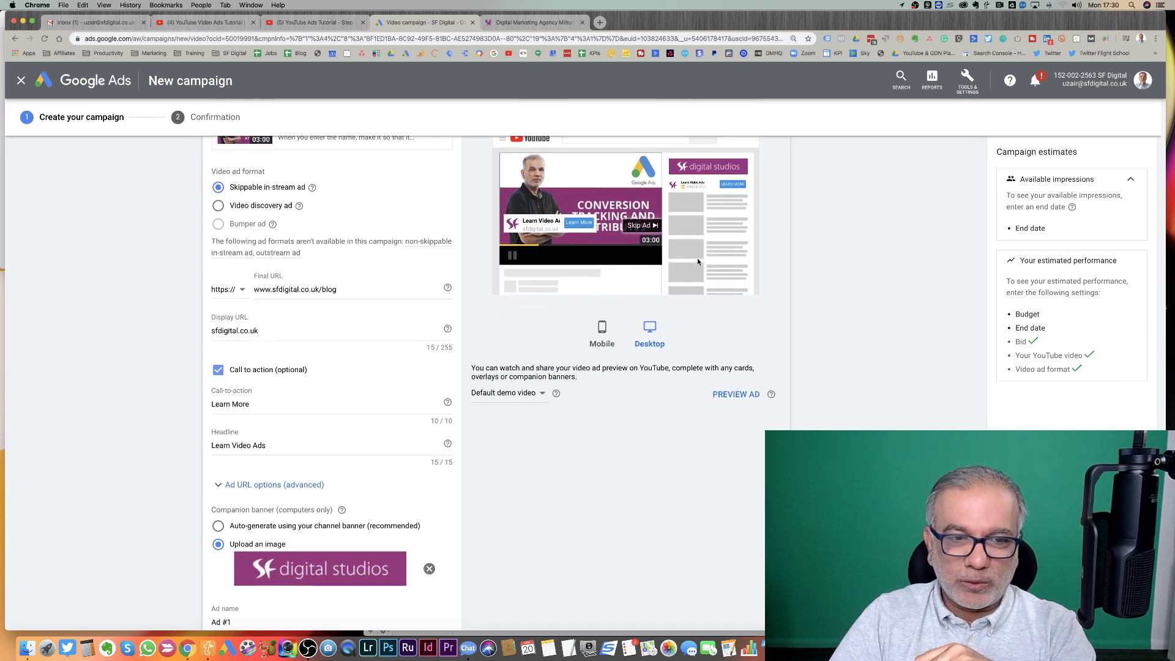
{"action": "scroll", "coordinate": [699, 262], "scroll_direction": "down", "scroll_amount": 1}
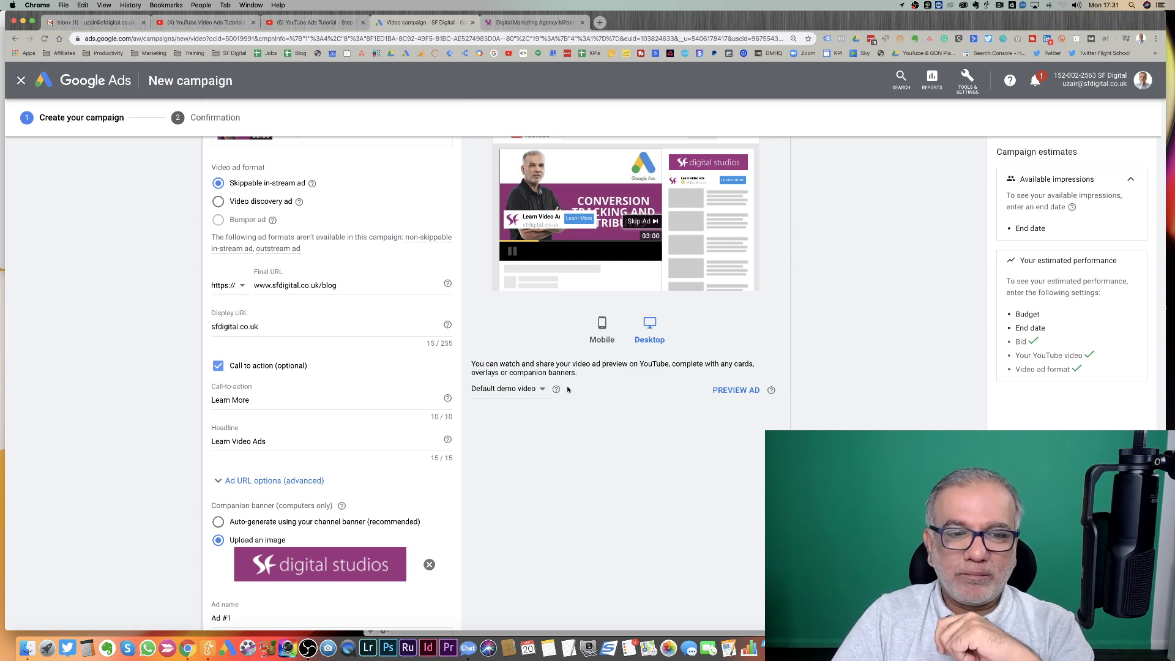
{"action": "scroll", "coordinate": [568, 390], "scroll_direction": "down", "scroll_amount": 1}
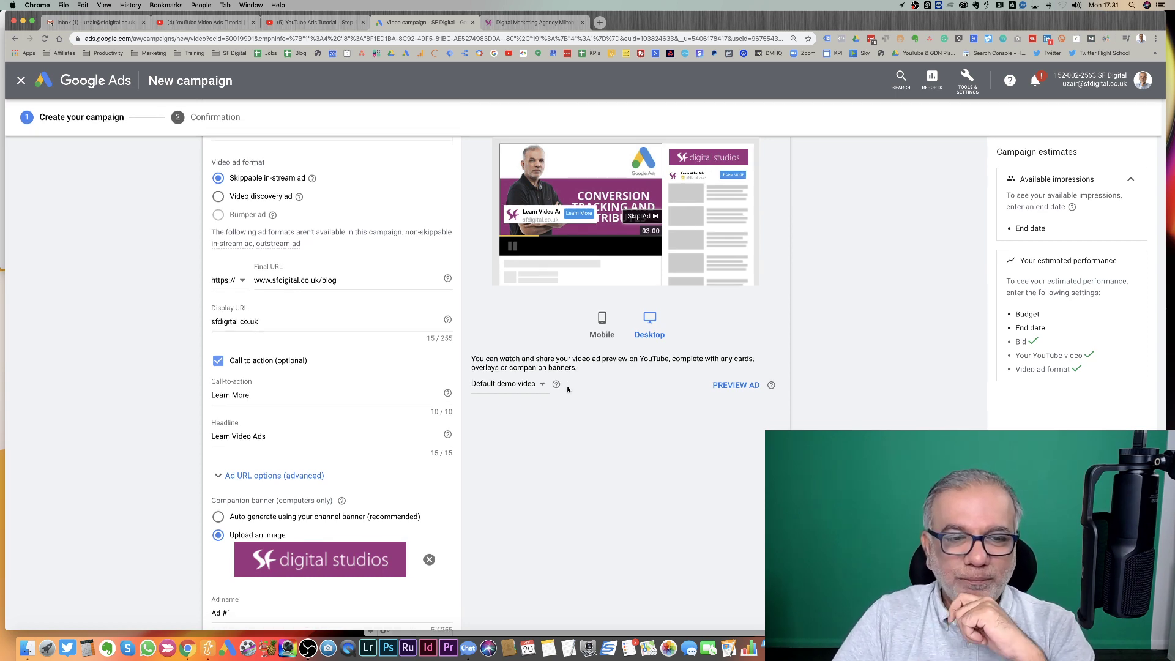
{"action": "scroll", "coordinate": [568, 389], "scroll_direction": "down", "scroll_amount": 5}
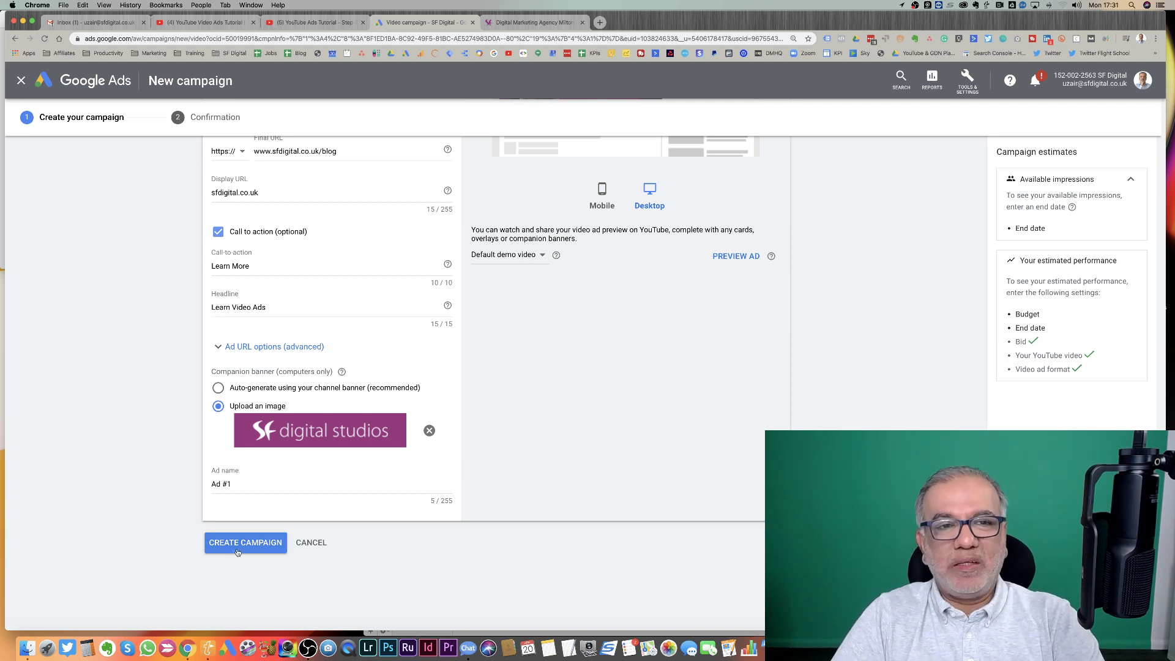